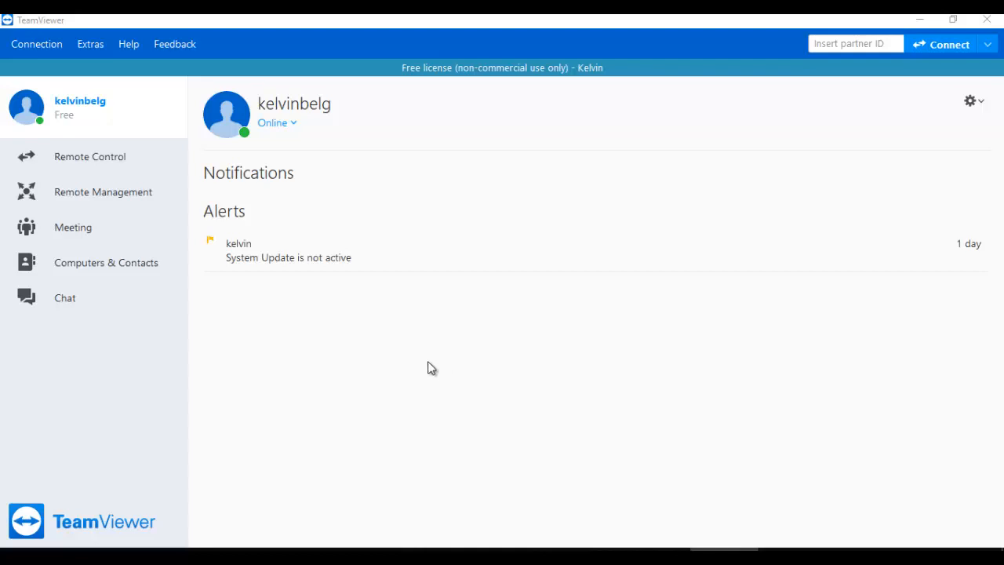
Step: View TeamViewer's version and licence information in the About dialog, then close it
click(127, 46)
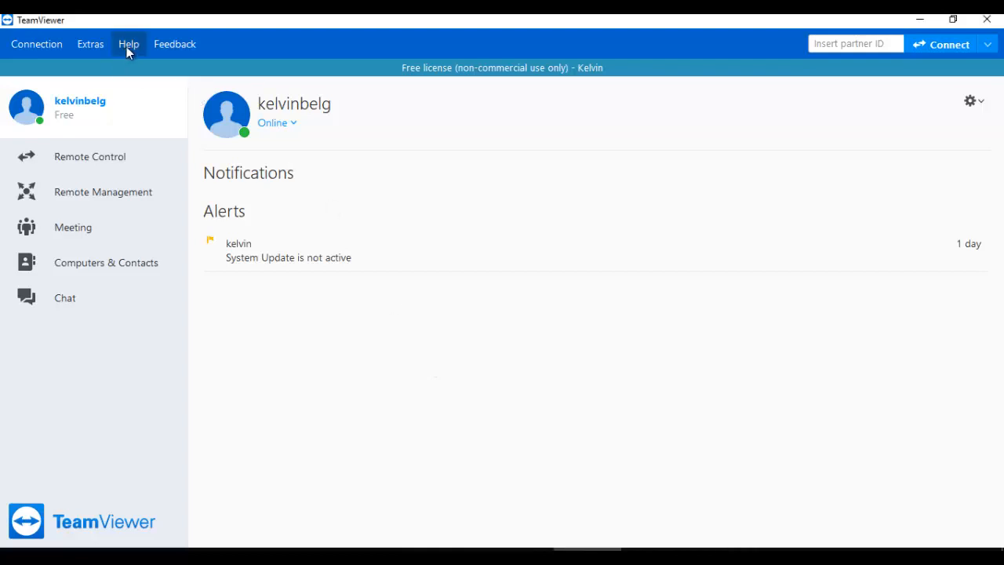
click(154, 199)
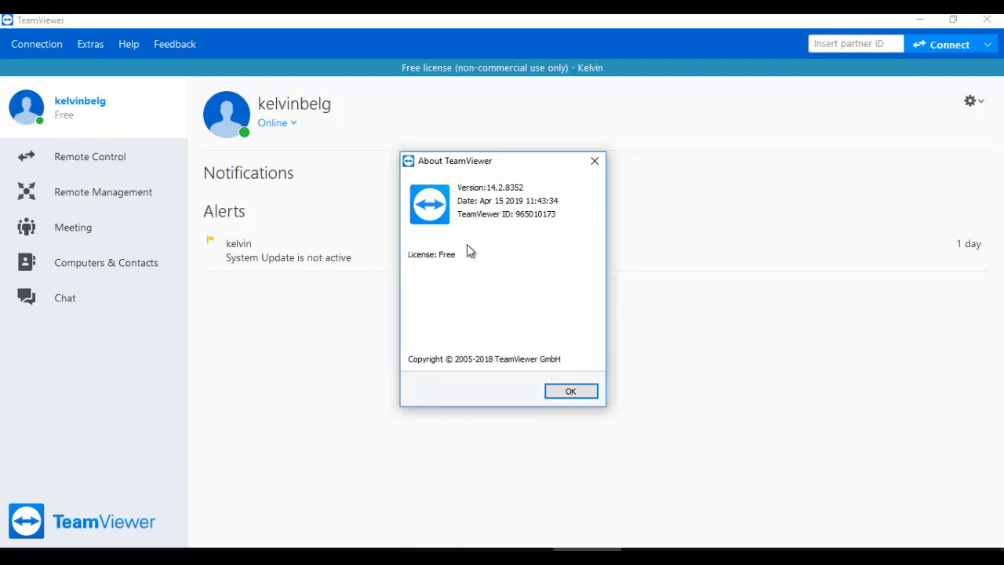
click(573, 393)
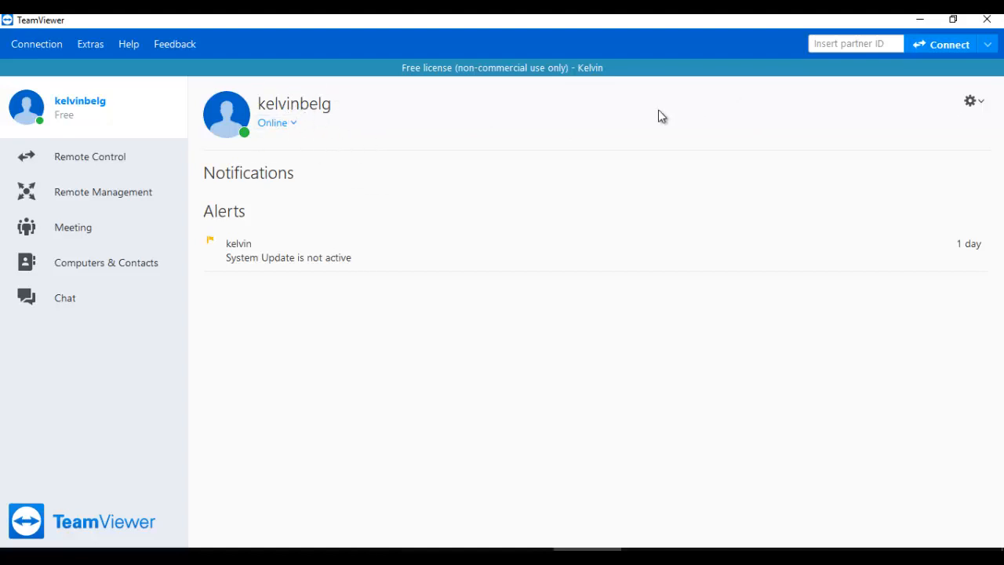
Step: Glance at the profile options, then go to the Remote Control page
click(976, 103)
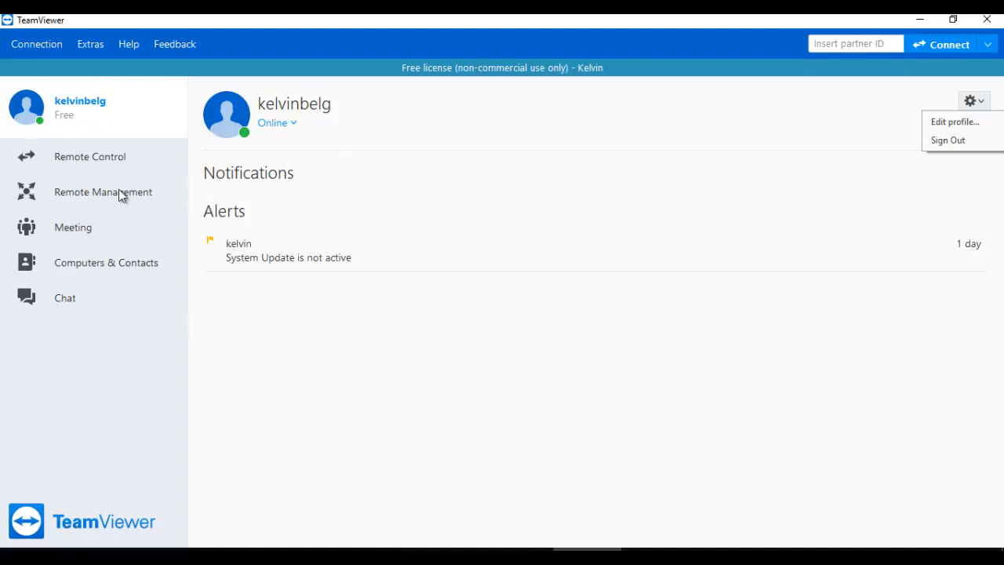
click(88, 161)
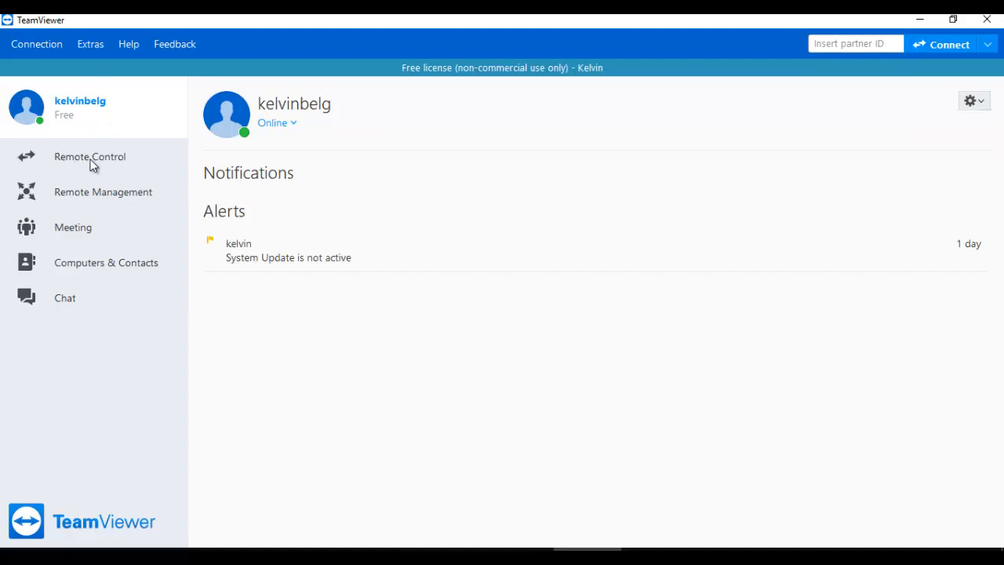
click(89, 163)
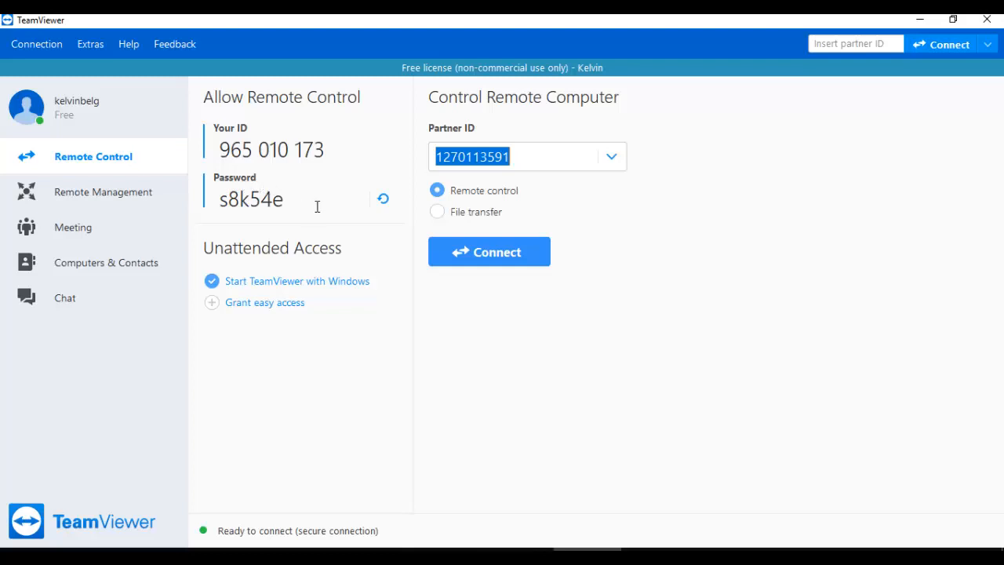
Step: Replace the remote-control password with a newly generated random password
click(390, 202)
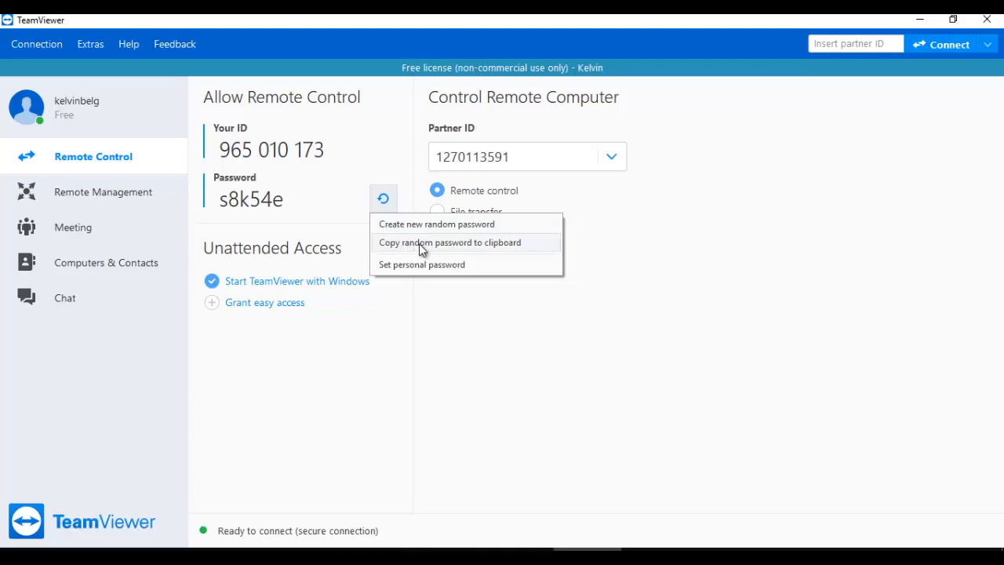
click(440, 226)
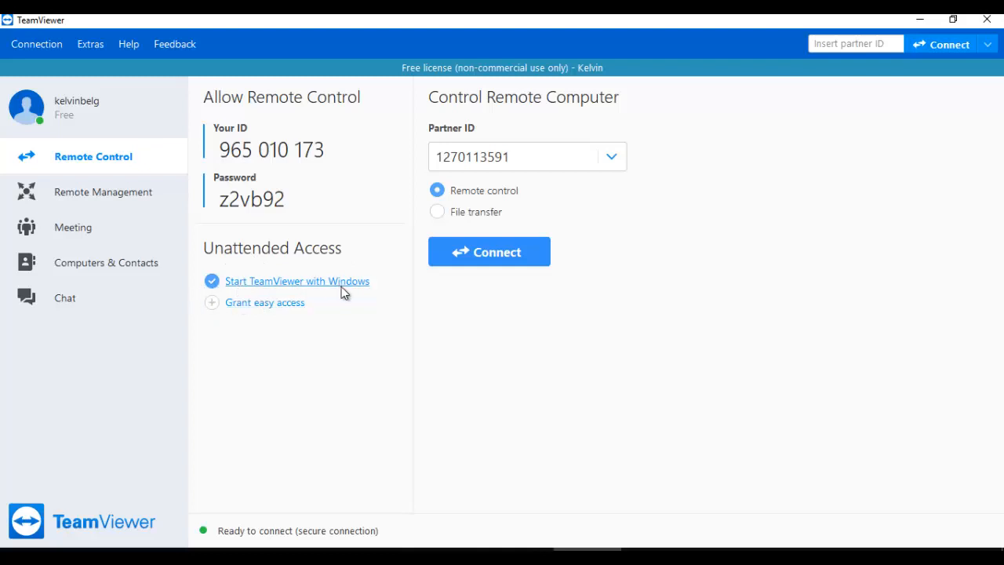
click(213, 282)
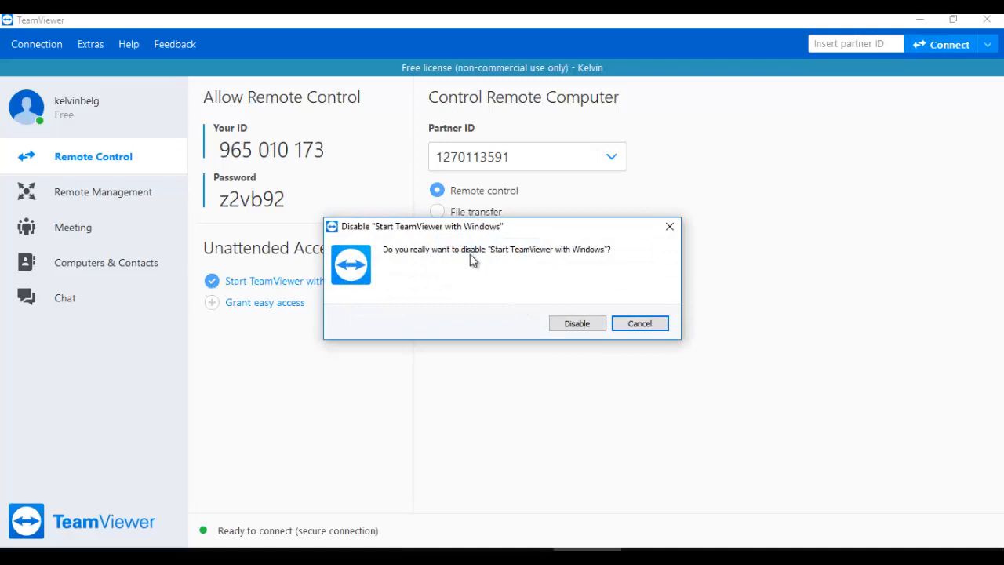
click(632, 323)
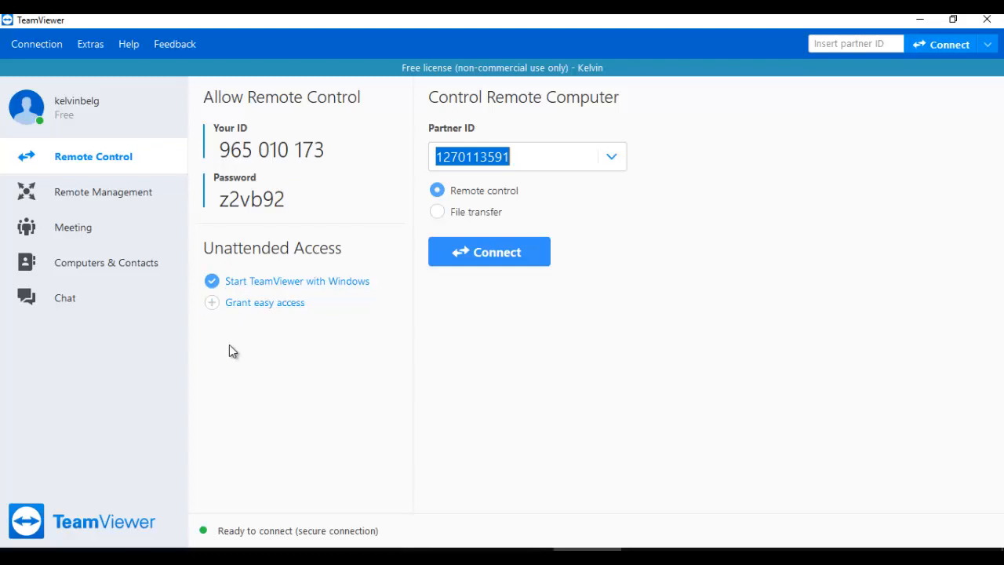
click(259, 308)
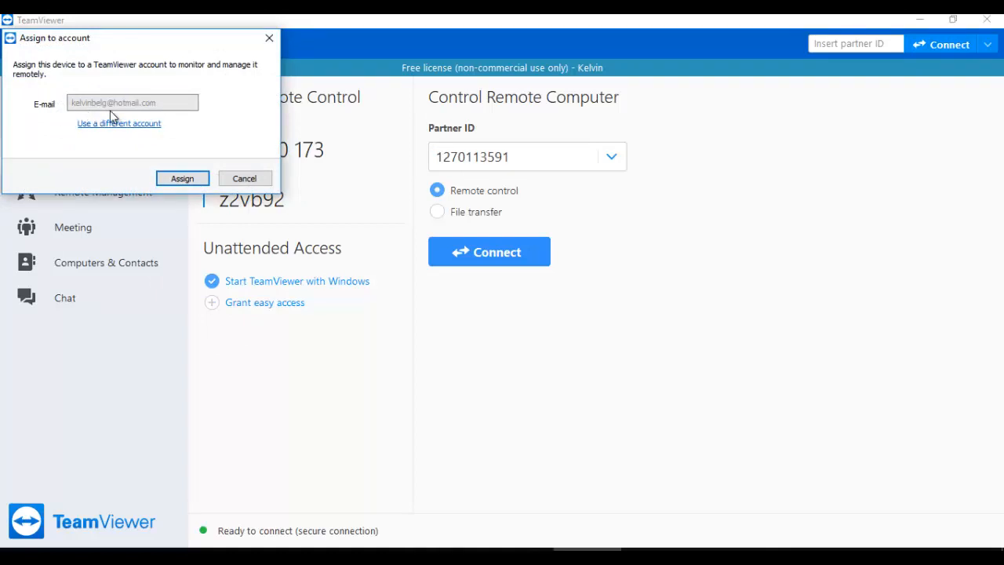
click(114, 125)
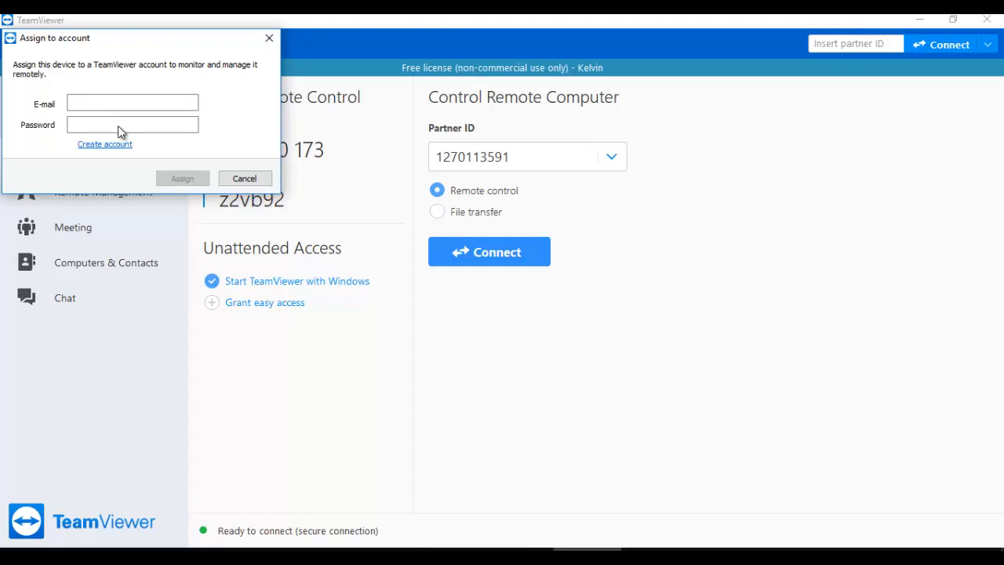
click(241, 178)
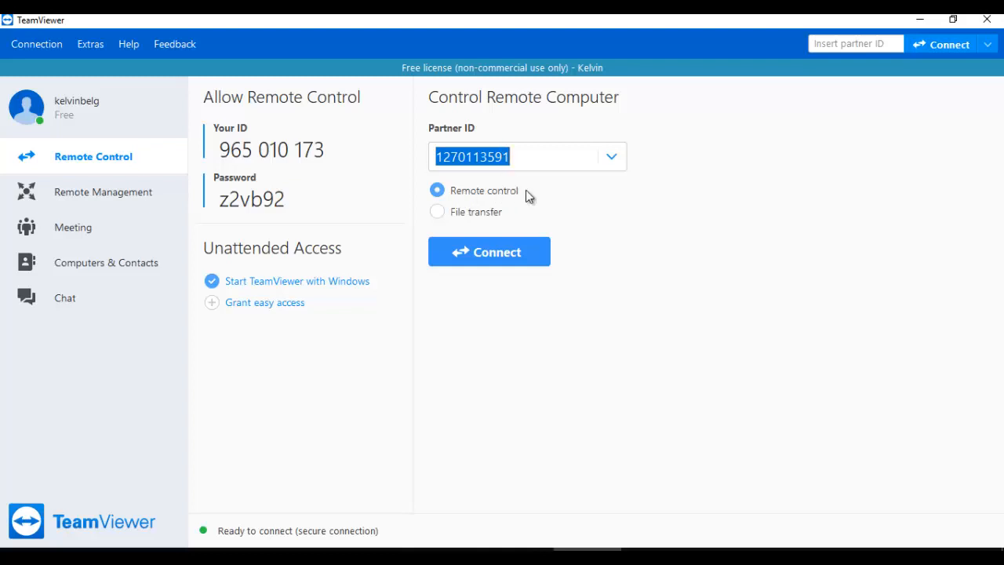
Step: Try File transfer mode, revert to Remote control, and go to Remote Management
click(478, 214)
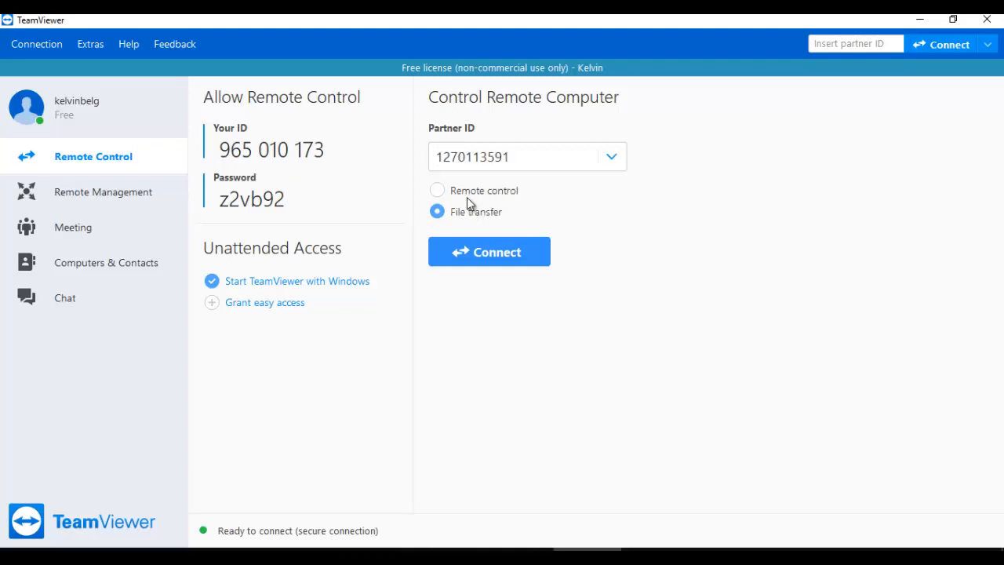
click(469, 190)
click(95, 194)
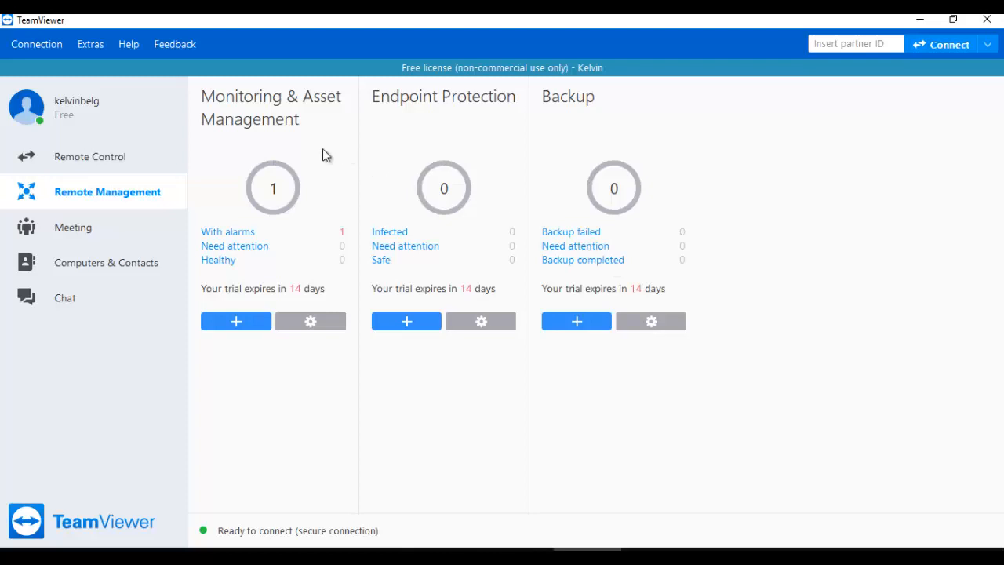
Step: Switch to the Meeting page with its Presentation, Video call and Phone options
click(92, 232)
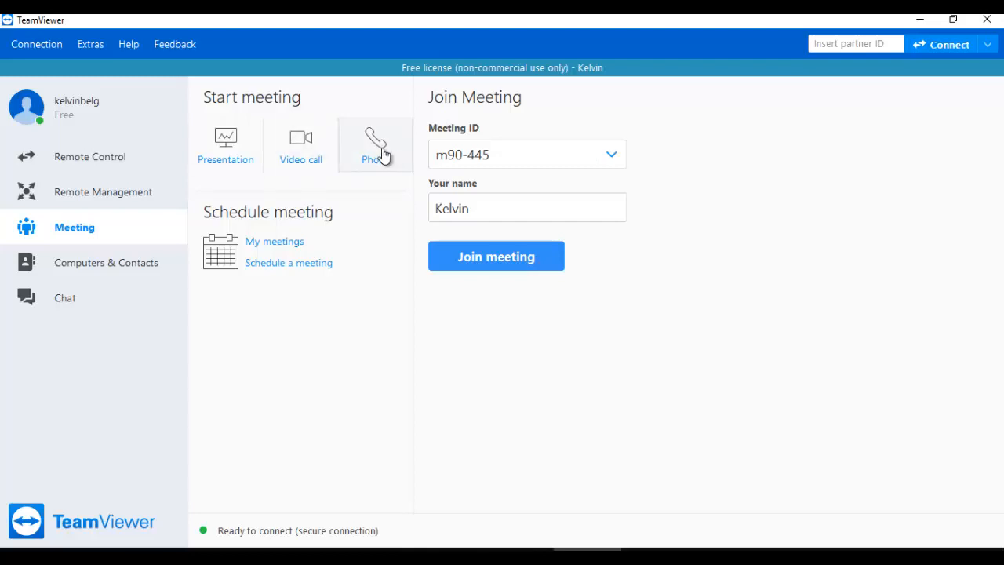
Step: Review the Phone dial-in details, then append -9 to make Meeting ID m90-445-9
click(373, 166)
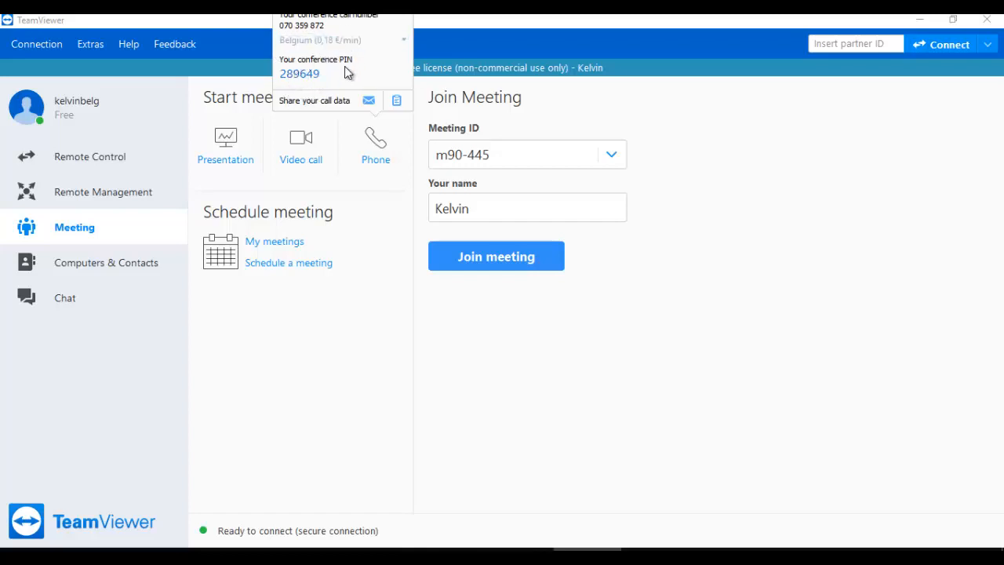
click(411, 321)
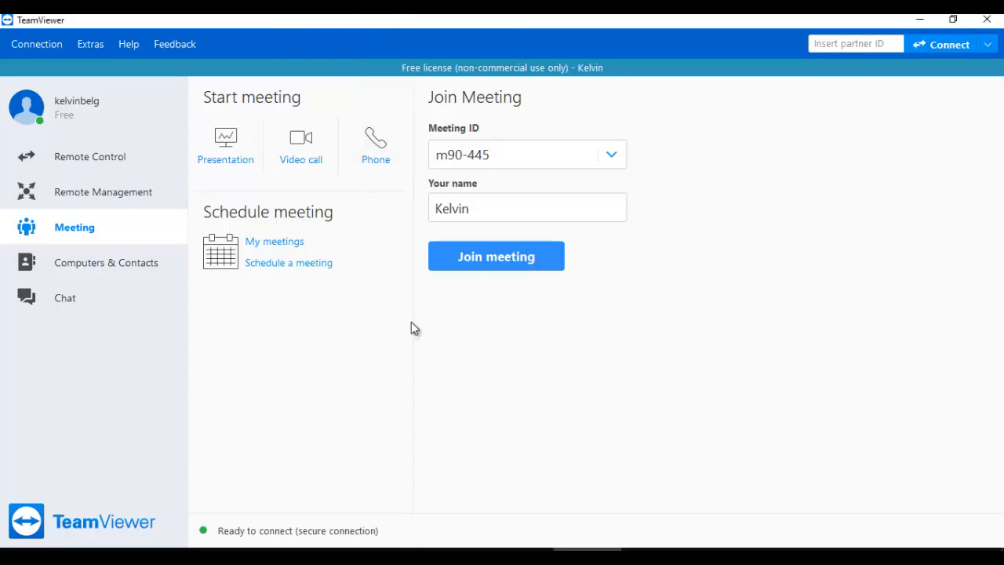
double_click(469, 157)
click(502, 153)
text(-9)
click(480, 208)
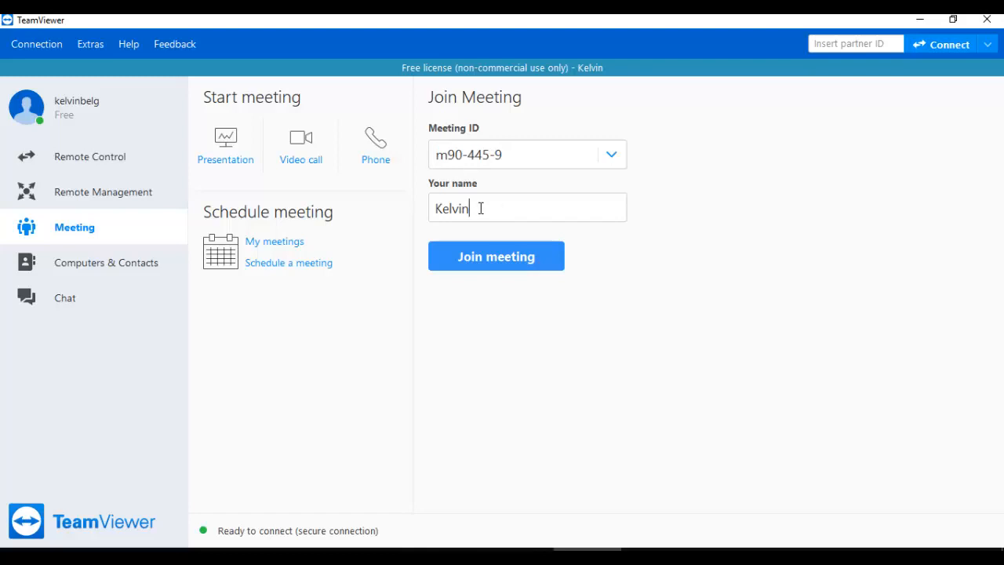
Step: Schedule a meeting titled 'conference call' starting on the 9th at 10:00
click(284, 264)
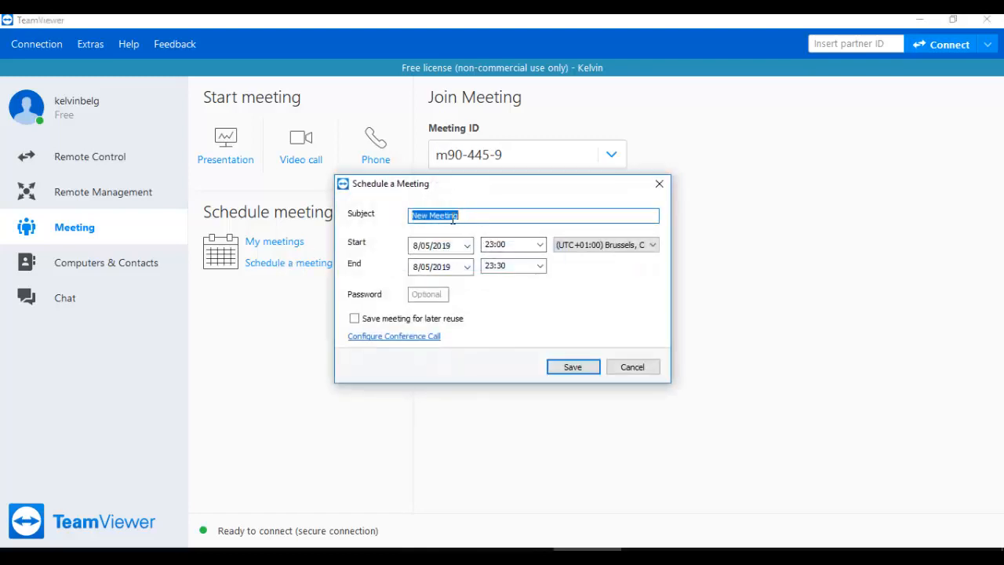
text(confer)
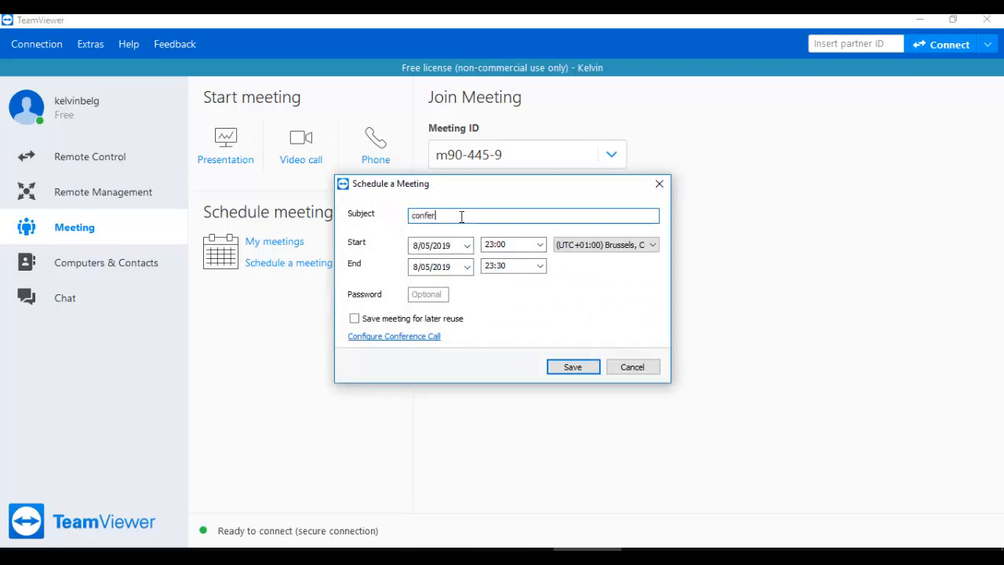
text(ence call)
click(466, 245)
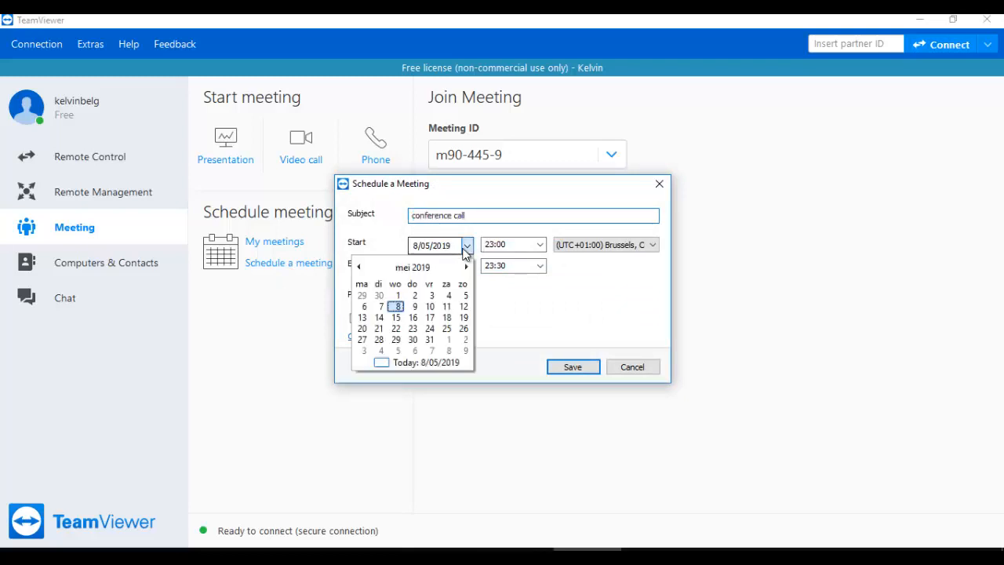
click(415, 307)
click(505, 245)
click(539, 245)
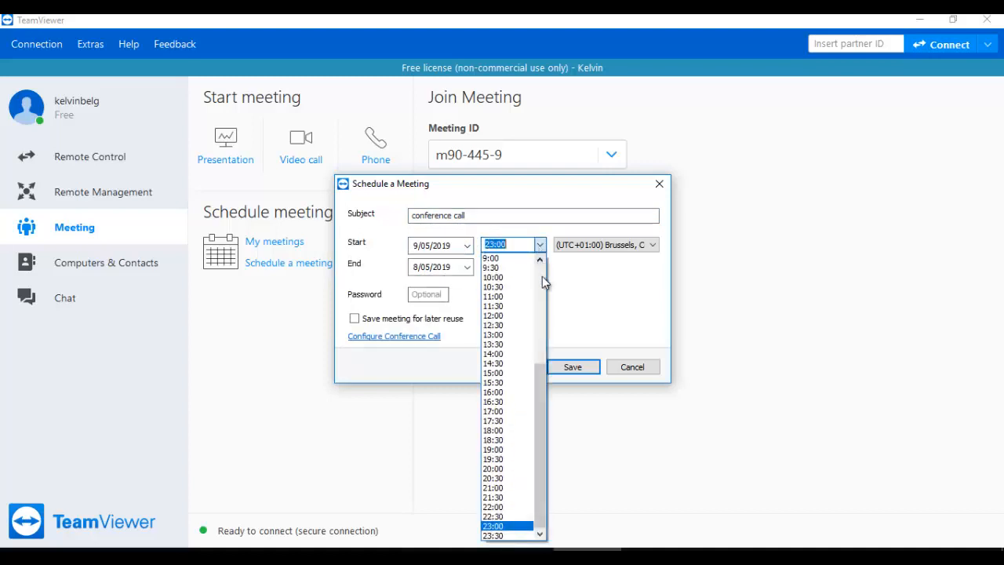
scroll(541, 276, up, 6)
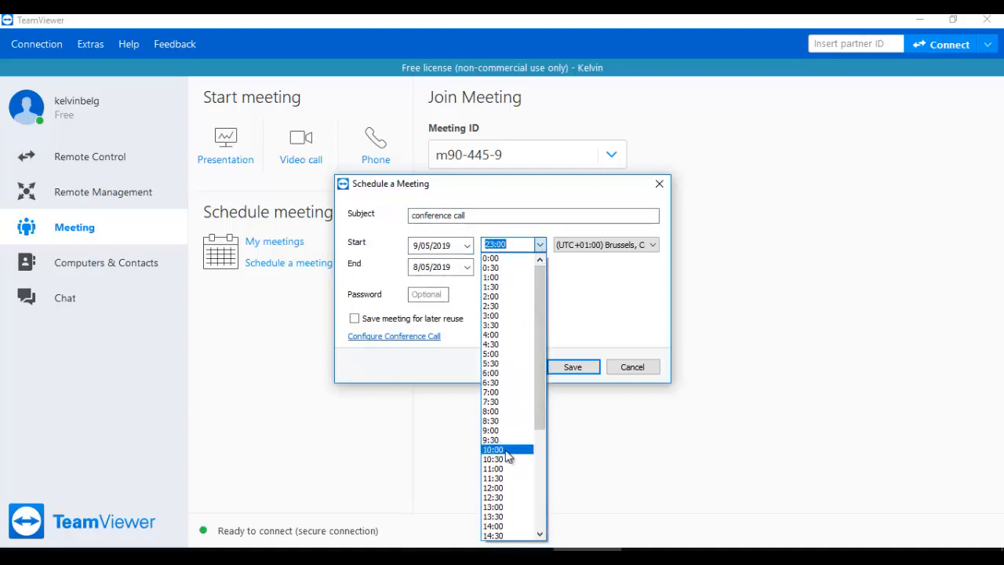
click(506, 450)
Step: Set the end date to the 9th, enable 'Save meeting for later reuse', and save
click(468, 267)
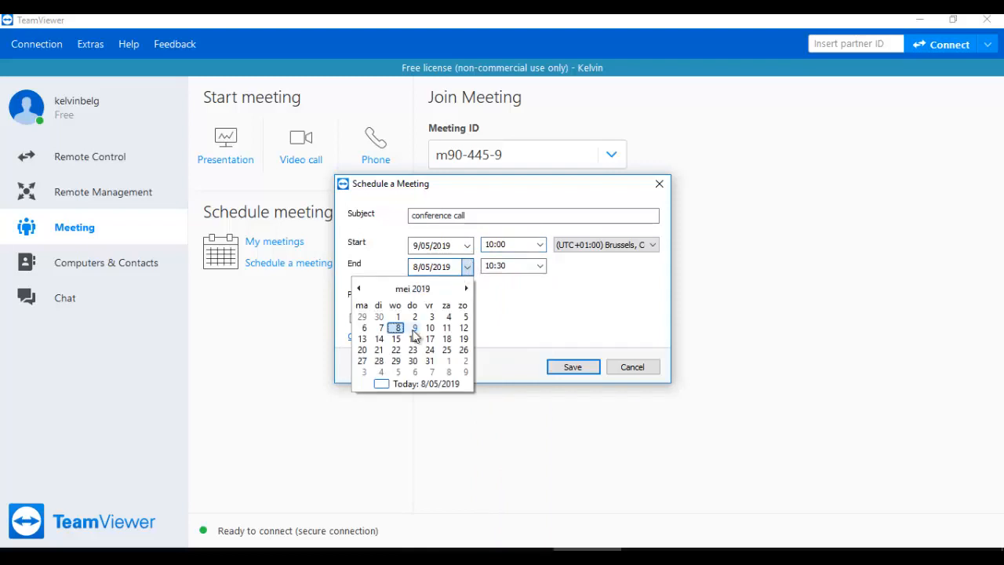
click(415, 327)
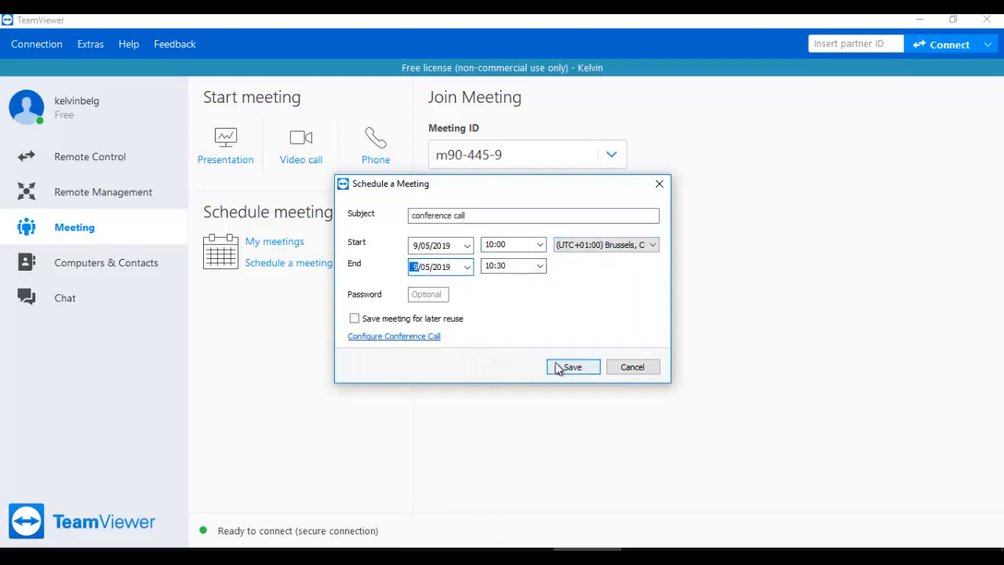
click(436, 320)
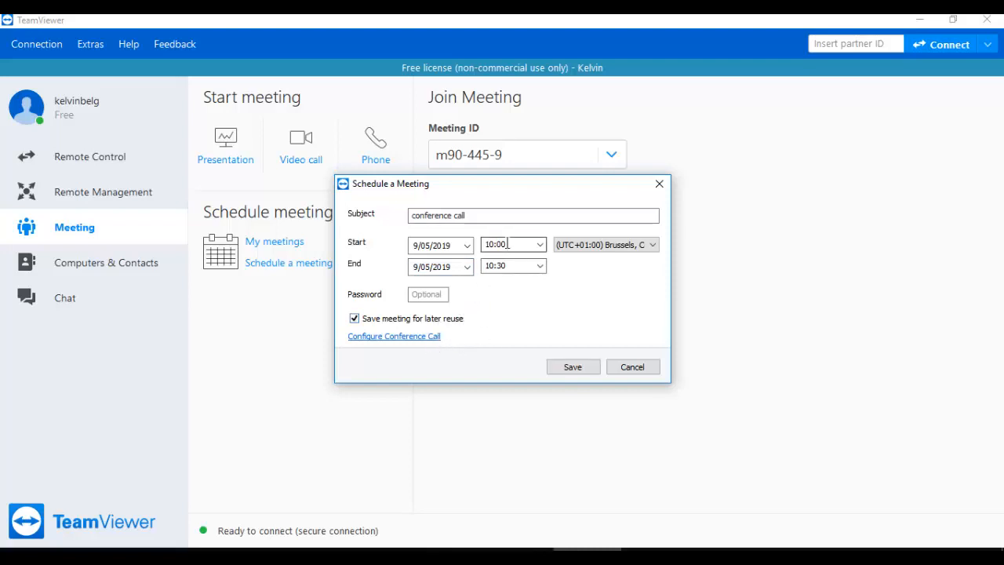
click(572, 368)
Step: From My Meetings, open the invitation for the 7/05/2019 conference call
click(258, 243)
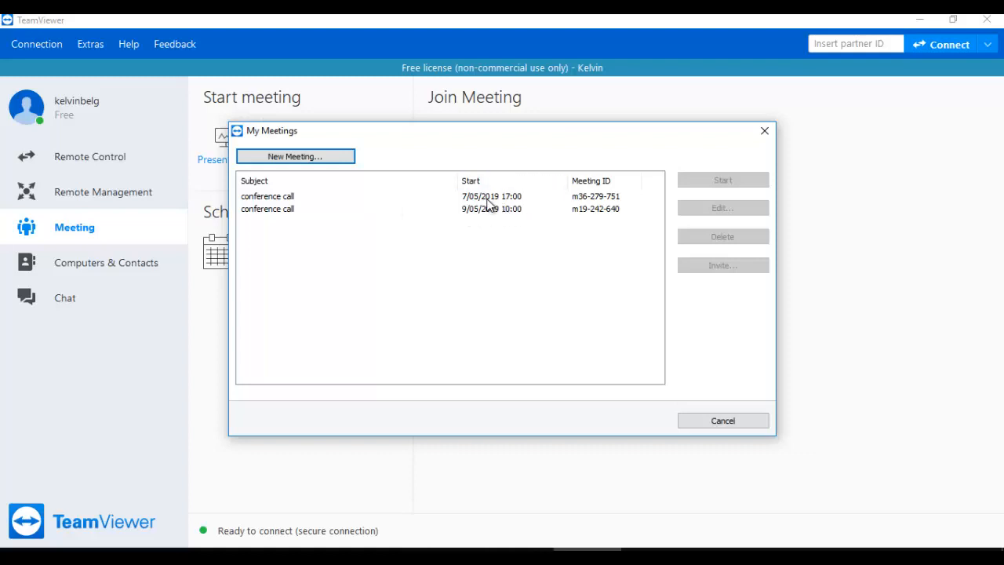
click(487, 198)
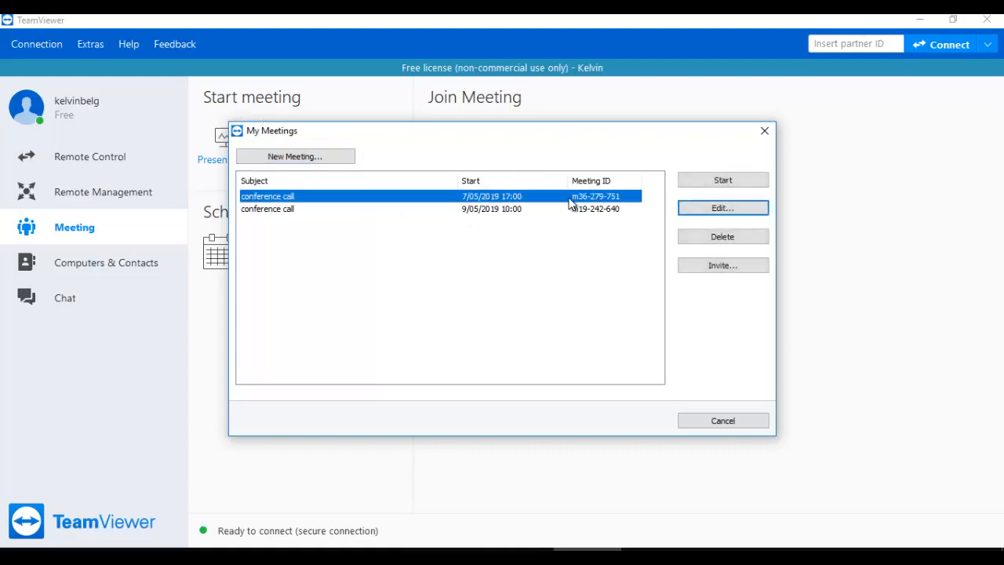
click(715, 268)
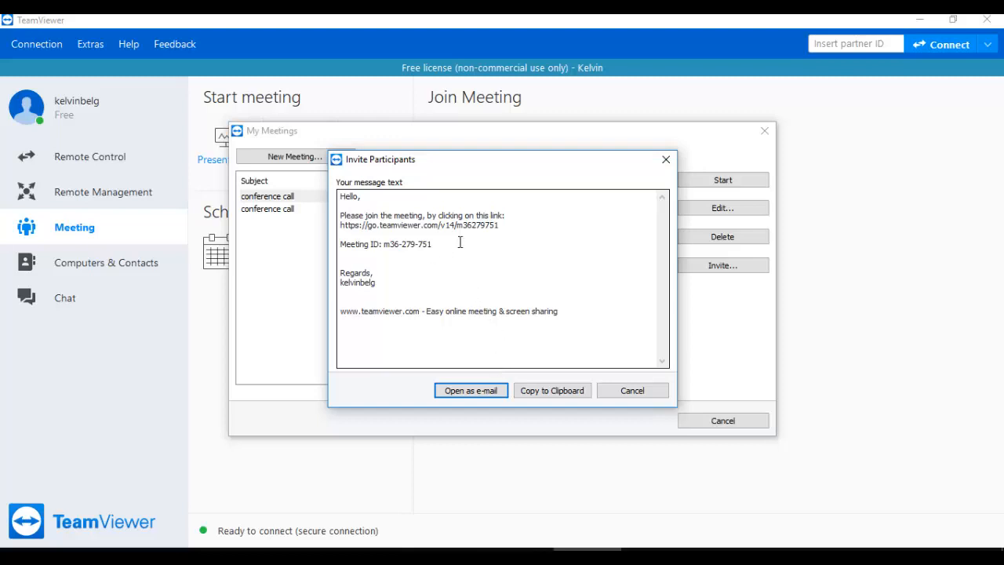
Step: Select the meeting link in the invitation, then cancel both the invitation and My Meetings
click(503, 224)
drag(503, 224, 357, 226)
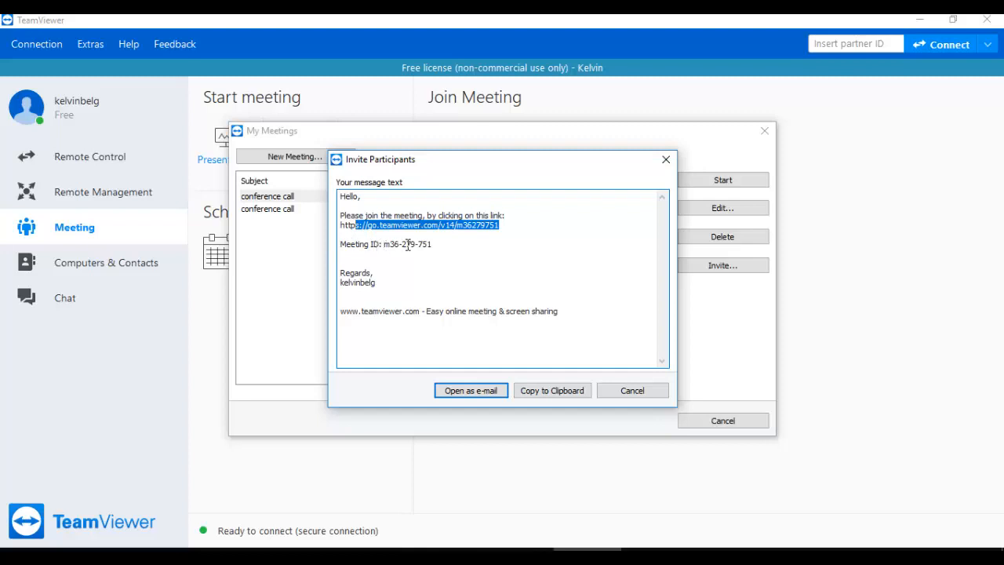
click(640, 392)
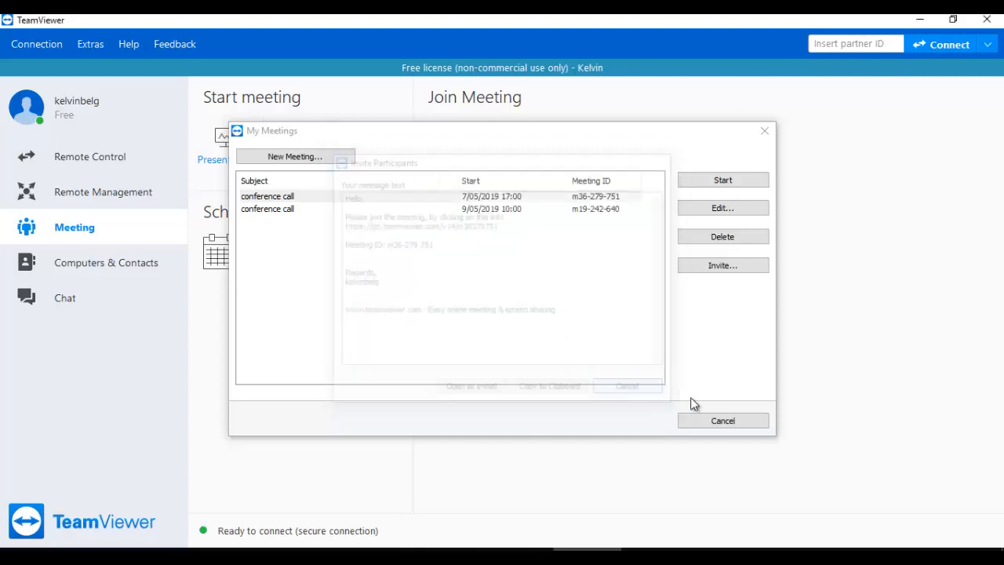
click(723, 421)
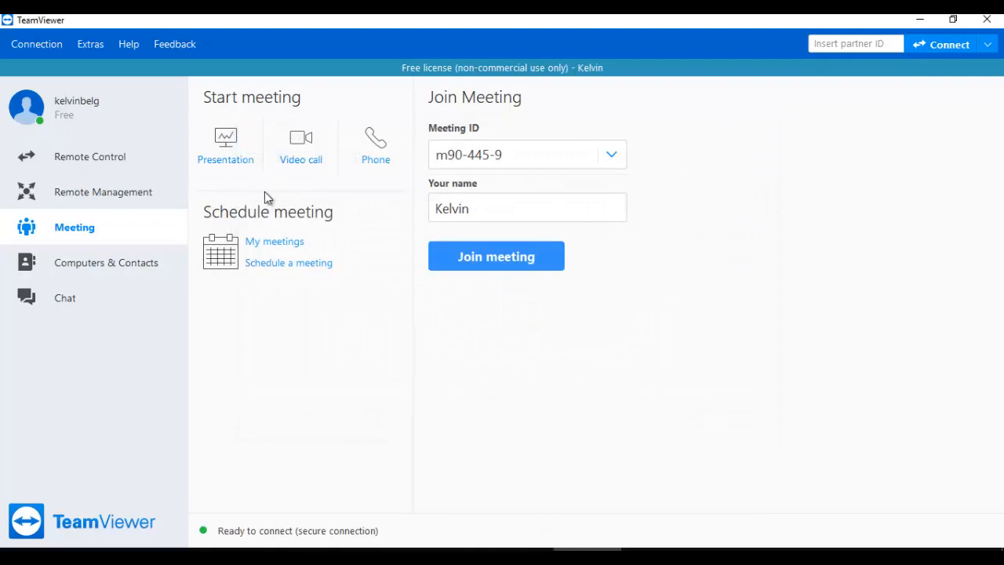
Step: Show the Computers & Contacts list with the Belgium, Chile, China and My Computers groups
click(100, 272)
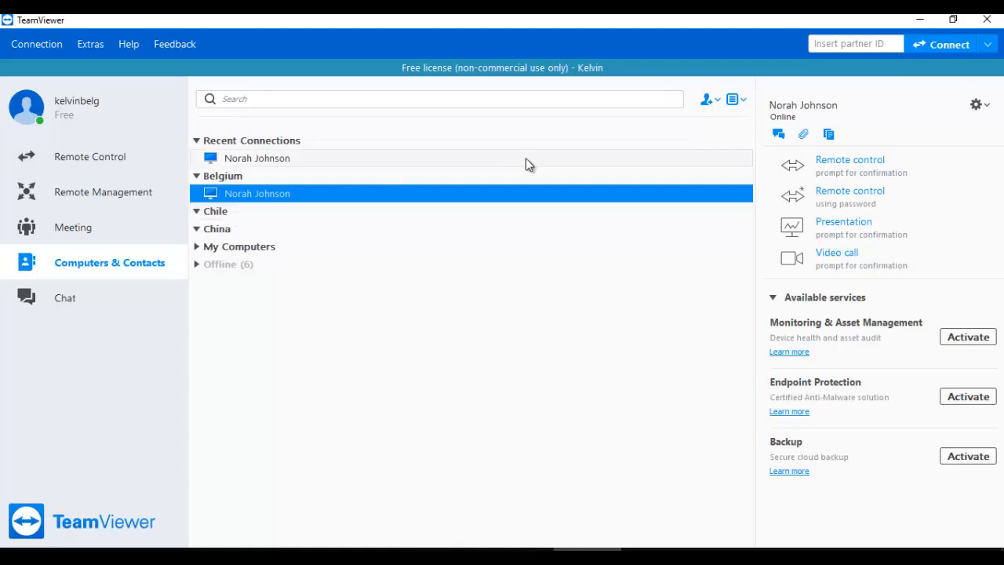
Step: Add a new contact group named 'Spain', leaving the advanced window mode unchanged
click(716, 107)
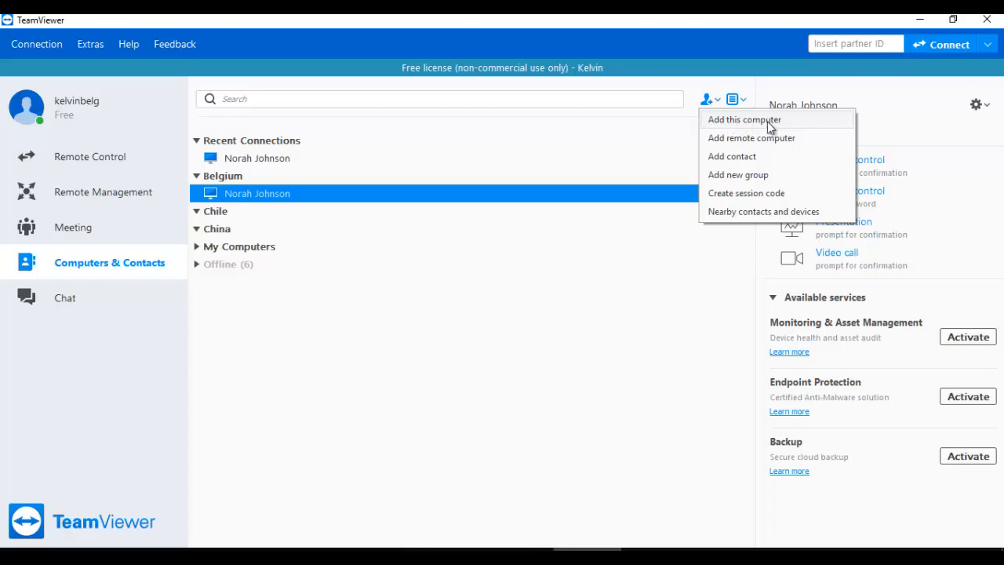
click(757, 178)
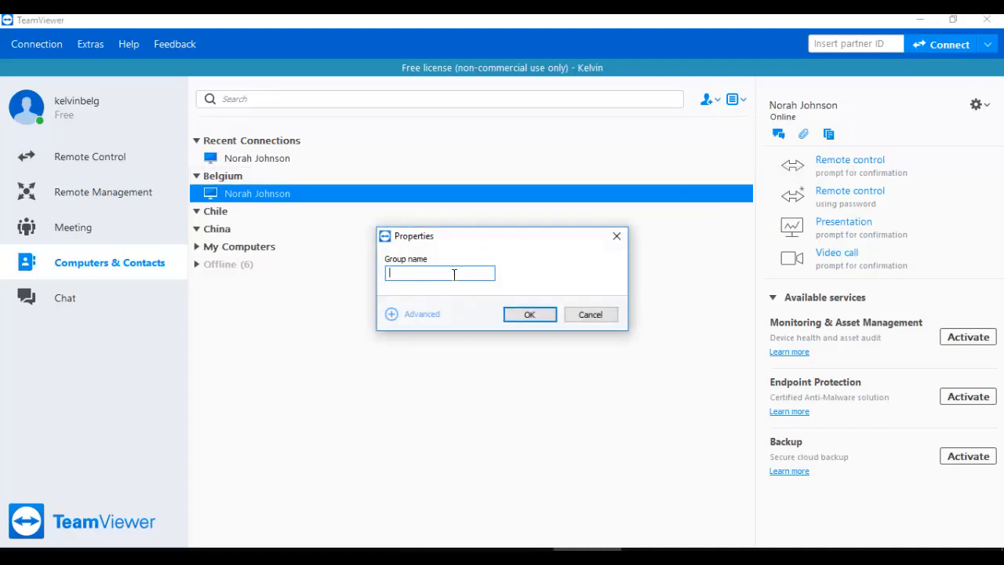
click(419, 315)
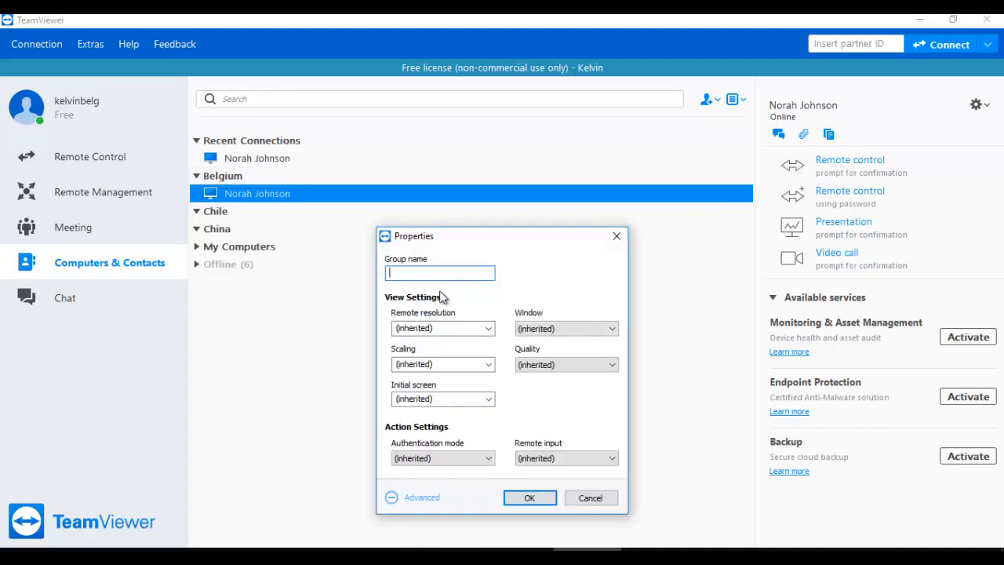
text(Spain)
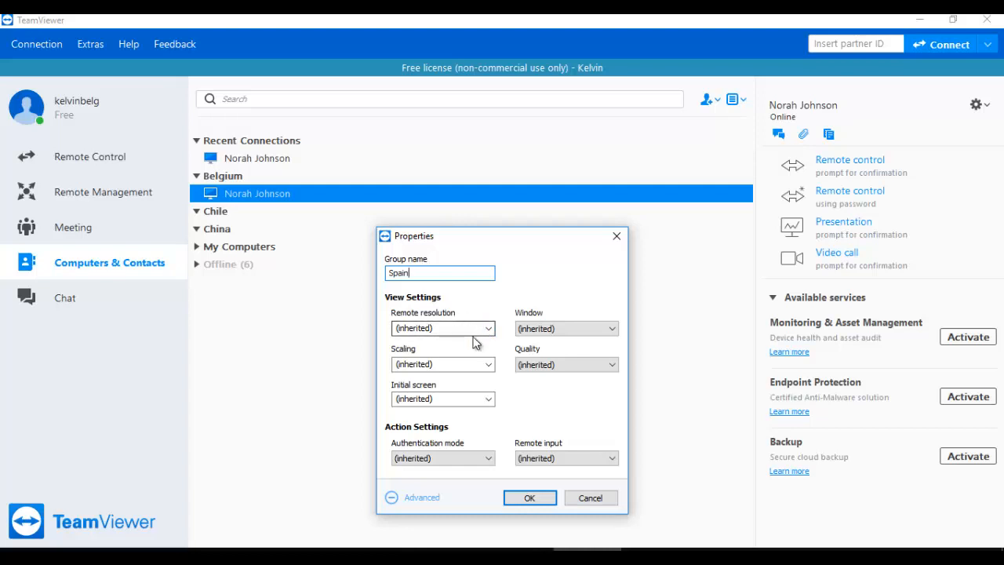
click(547, 330)
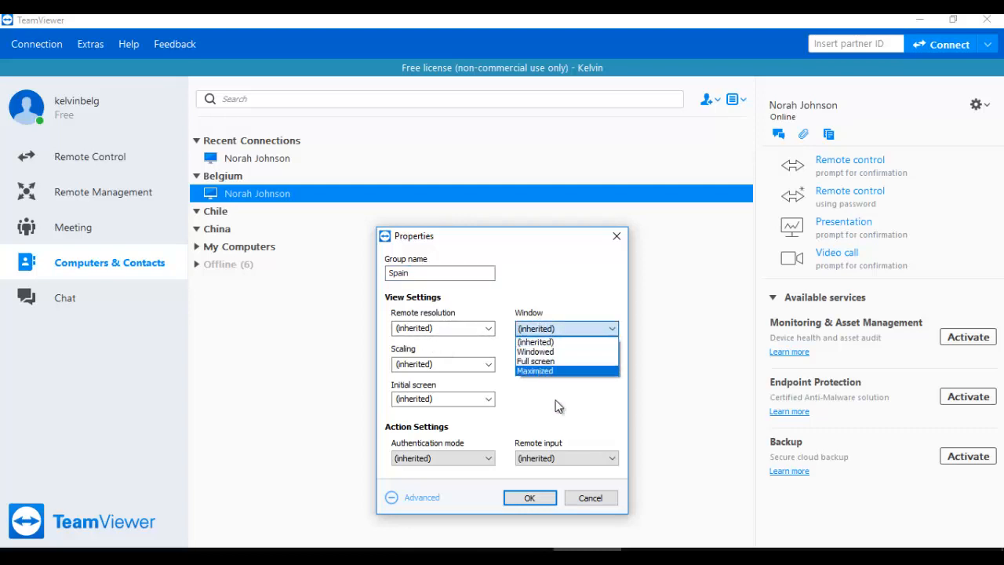
click(535, 432)
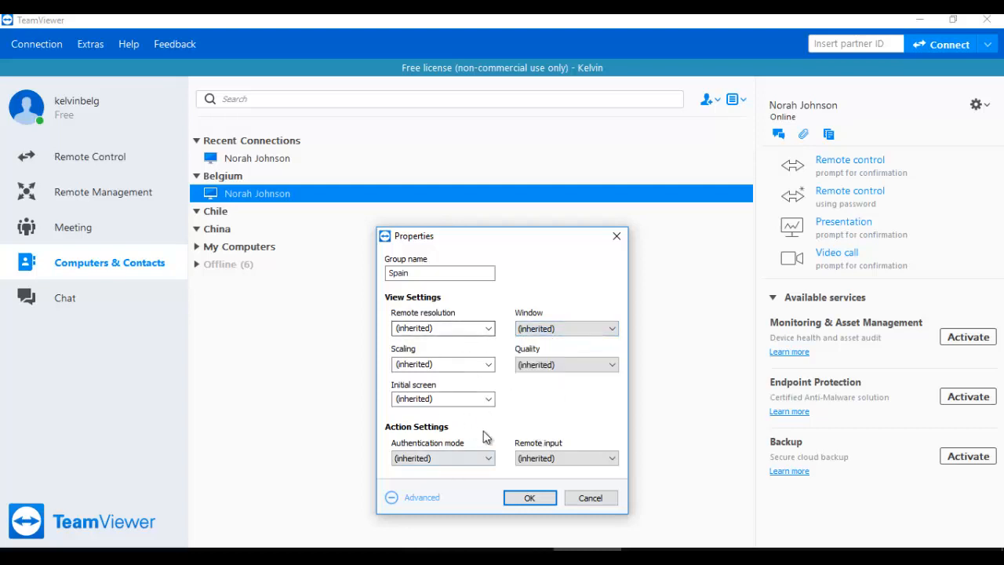
click(547, 499)
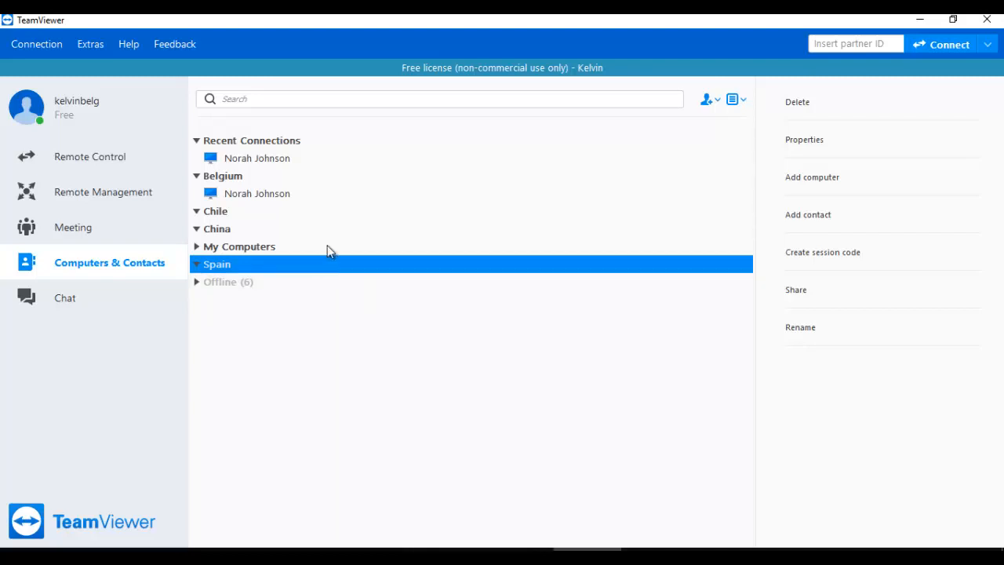
Step: Collapse China, Chile and Recent Connections, expand My Computers, and select the Belgium contact
click(196, 228)
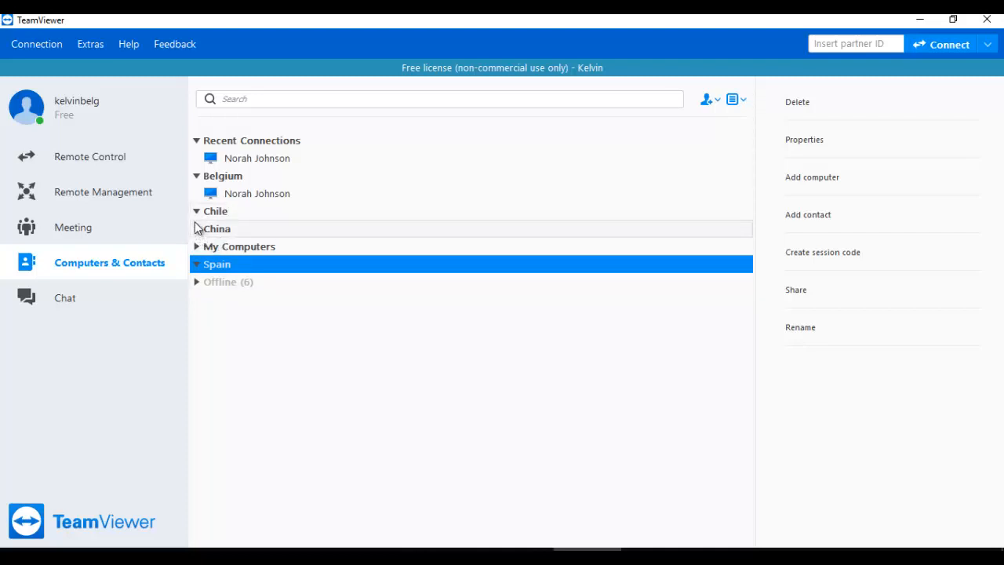
click(196, 211)
click(196, 247)
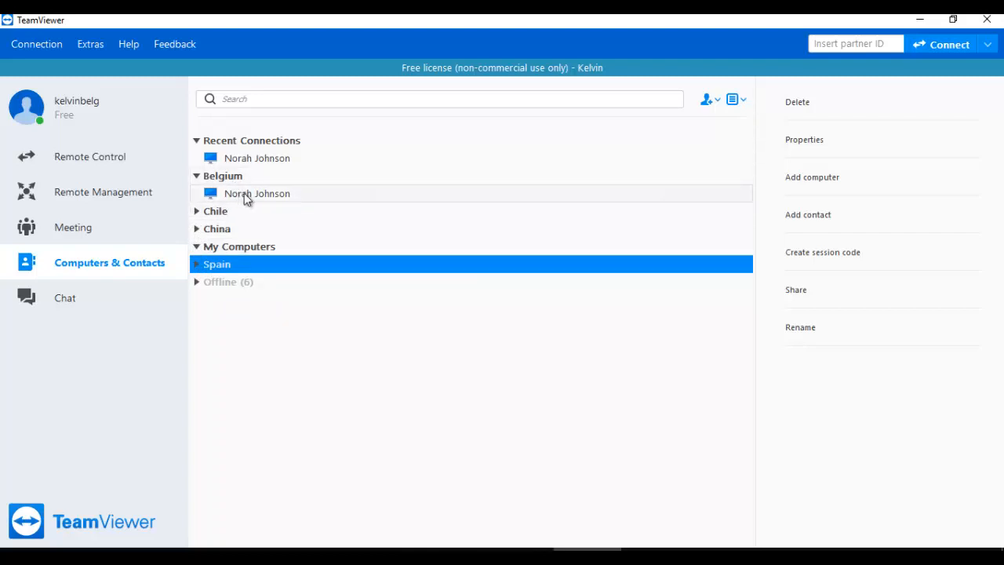
click(198, 140)
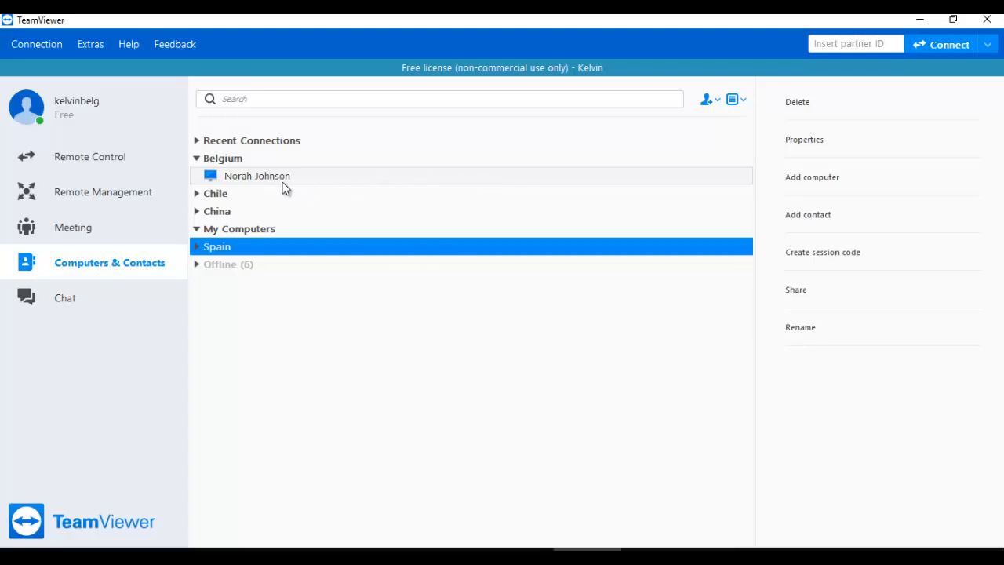
click(587, 185)
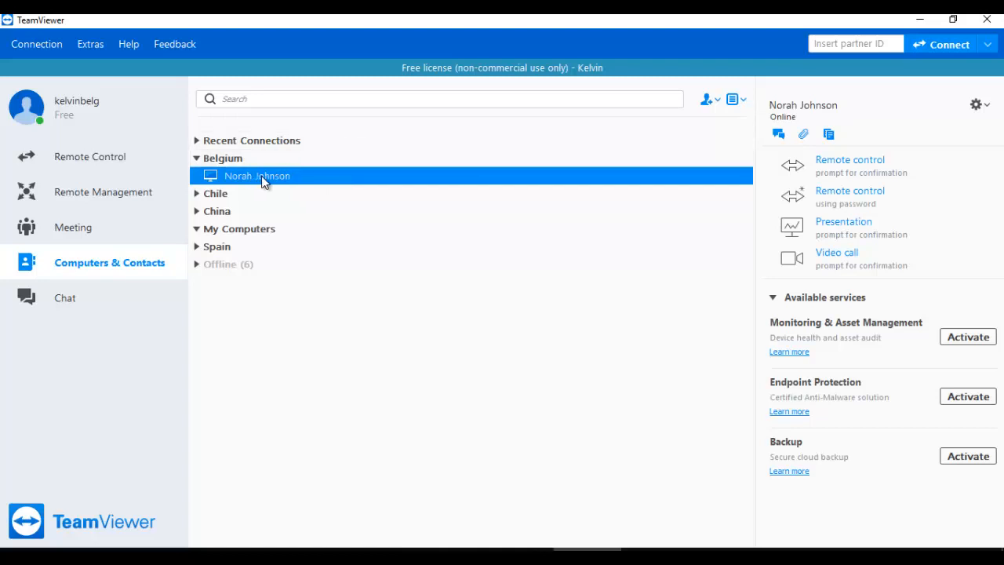
Step: In the Belgium contact's Properties, change its group to China and save with OK
click(977, 104)
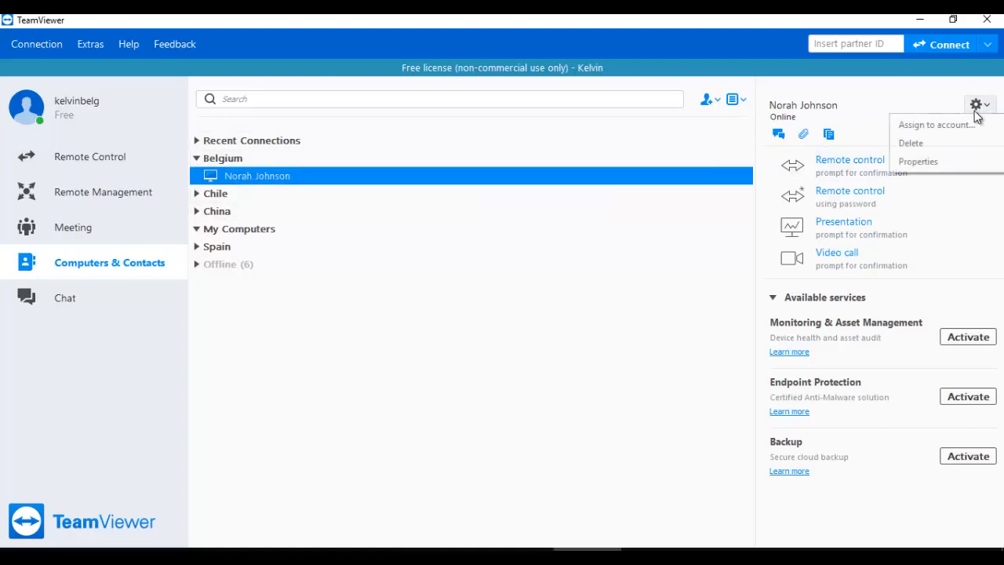
click(922, 160)
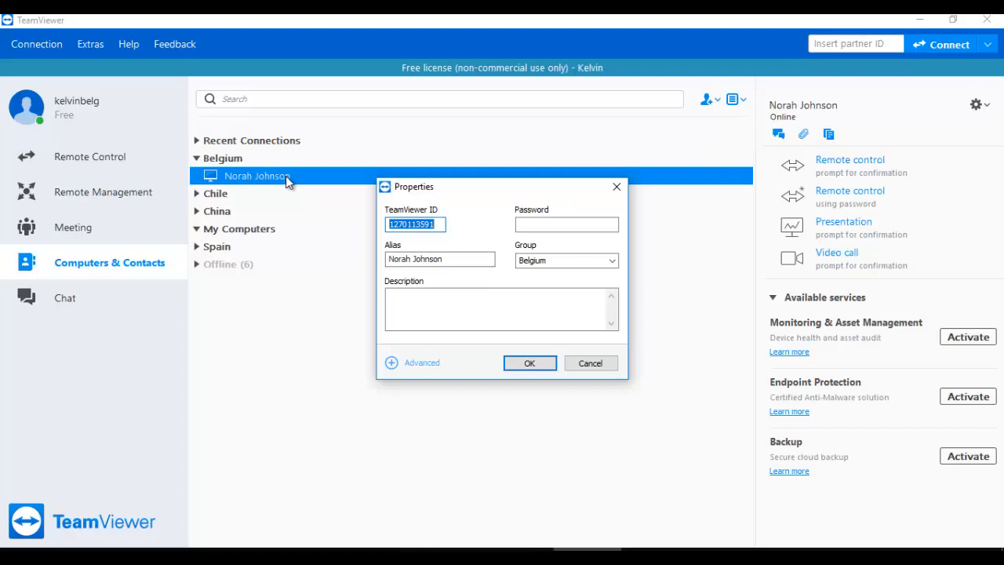
click(446, 294)
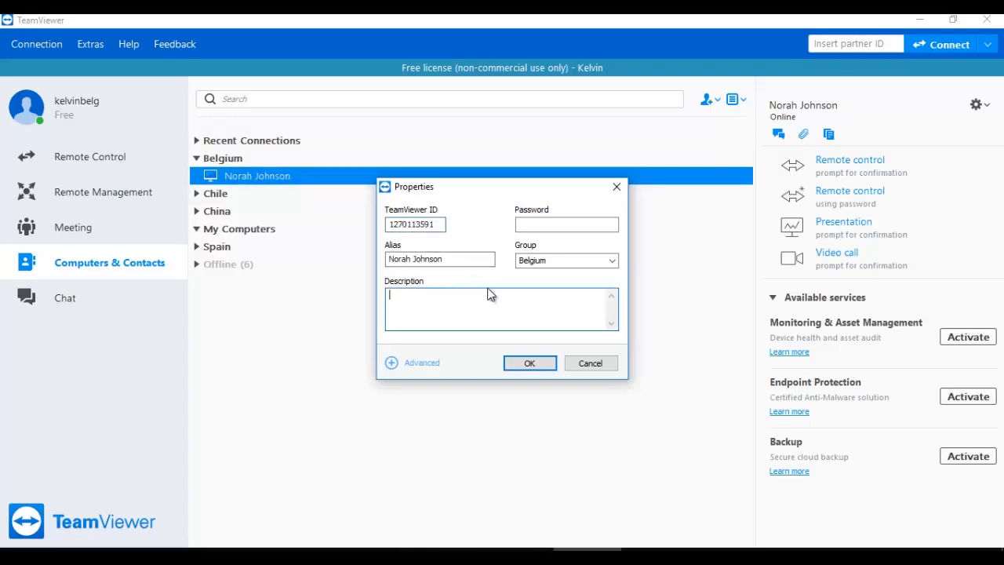
click(611, 259)
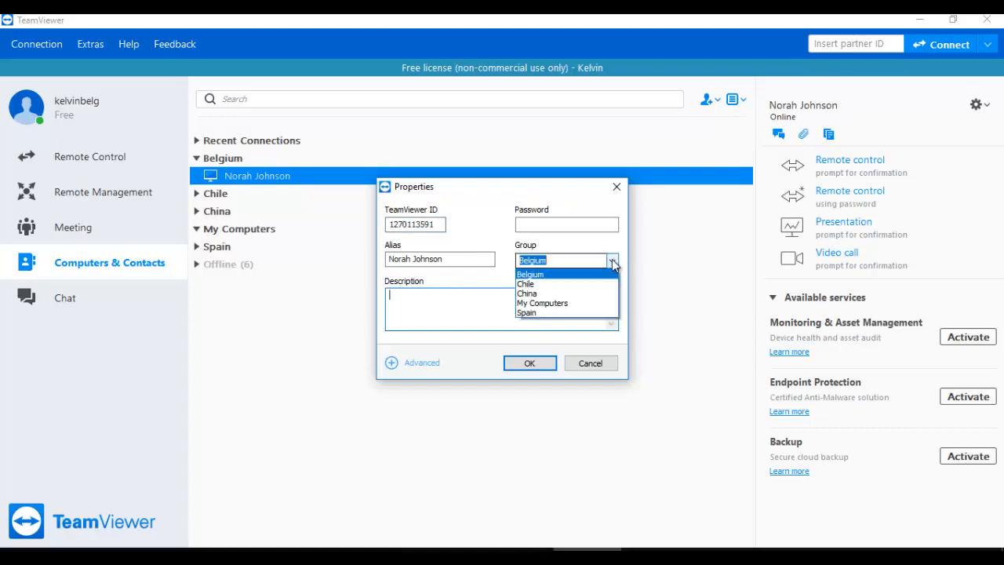
click(533, 294)
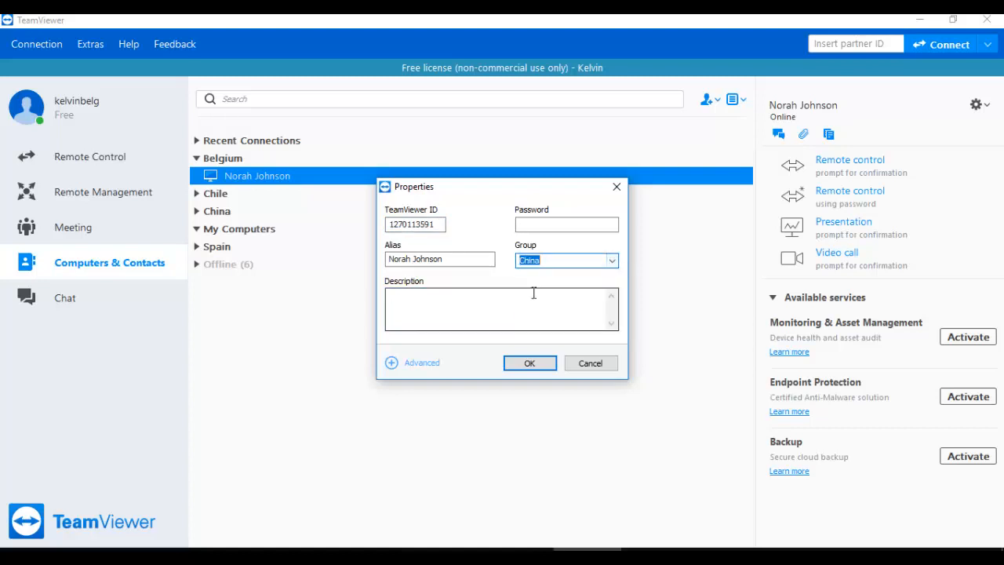
click(406, 363)
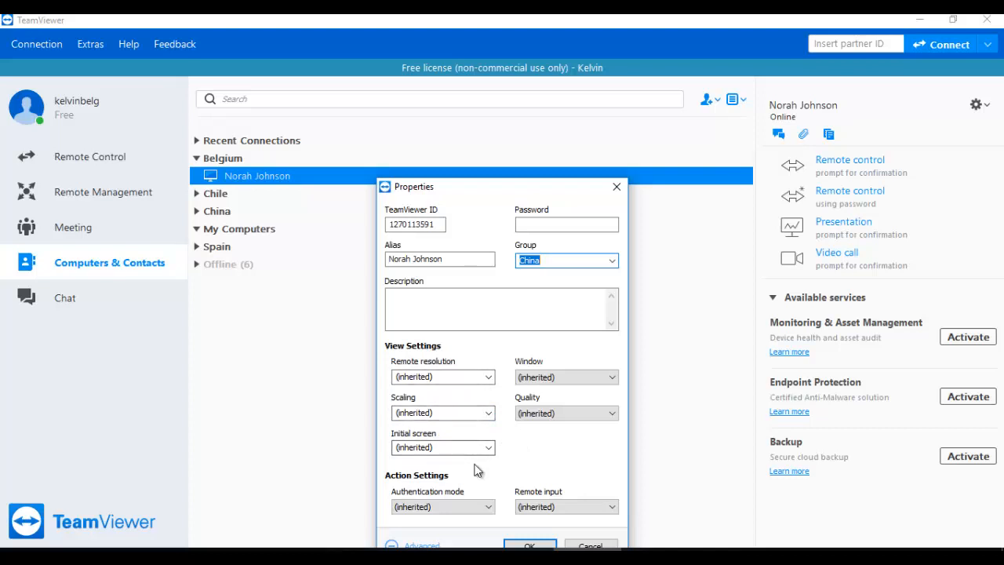
click(529, 545)
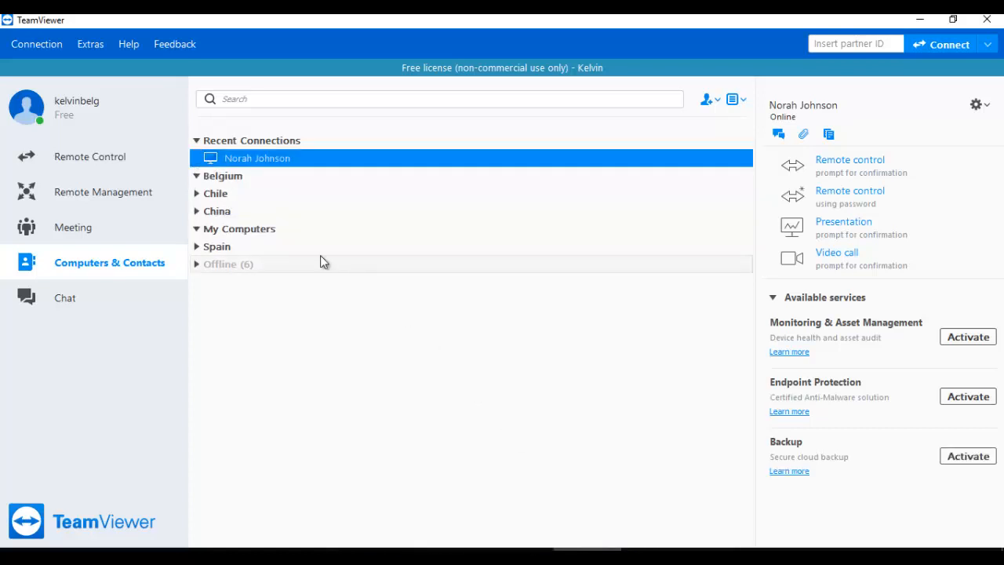
Step: Expand the China group, then open and cancel the Add remote computer form
click(196, 211)
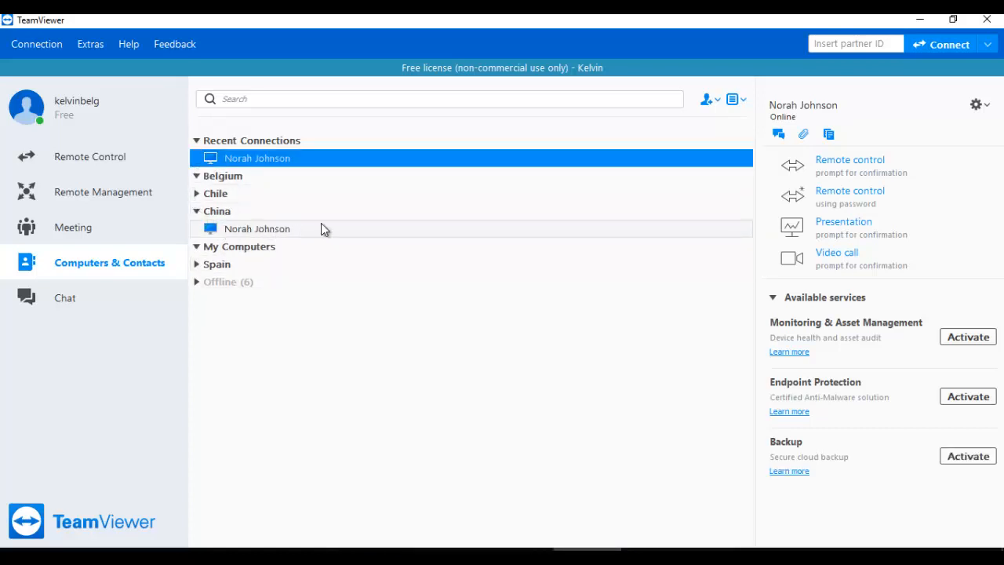
click(718, 98)
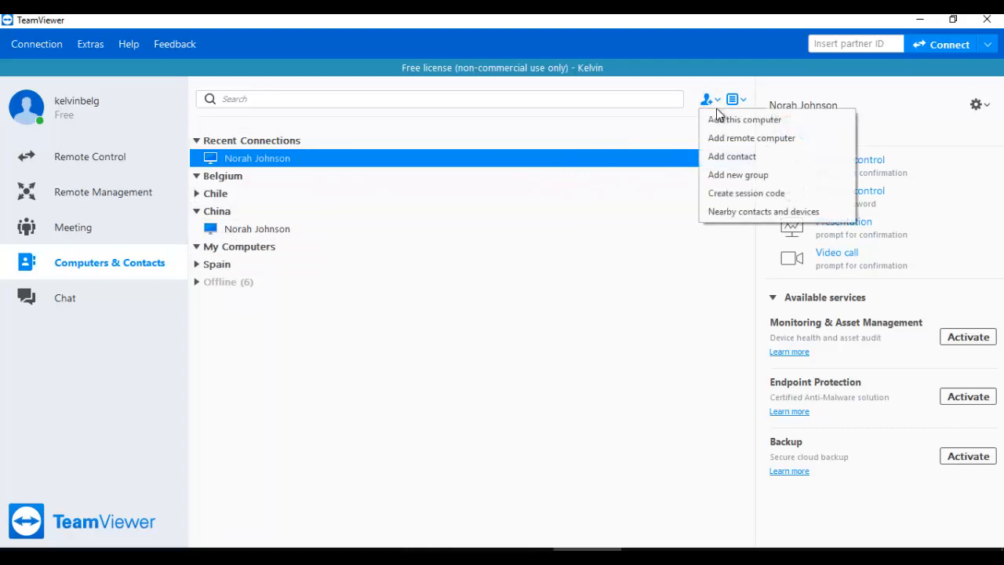
click(750, 144)
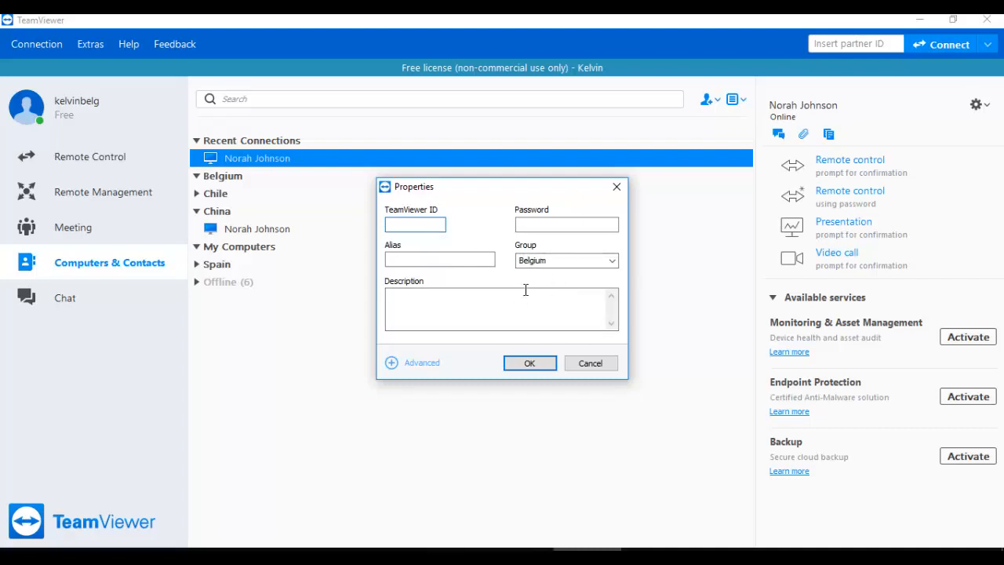
click(585, 370)
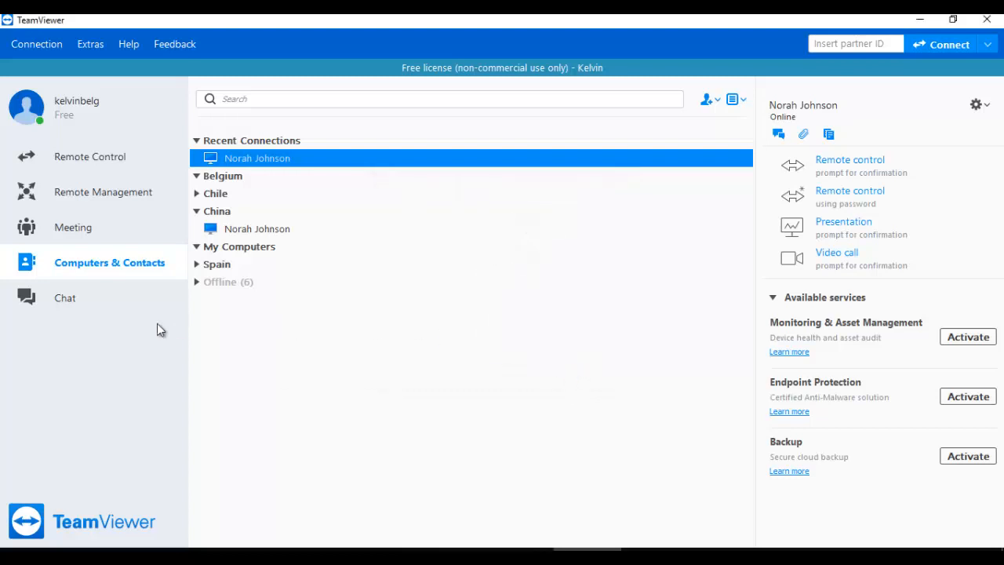
click(87, 309)
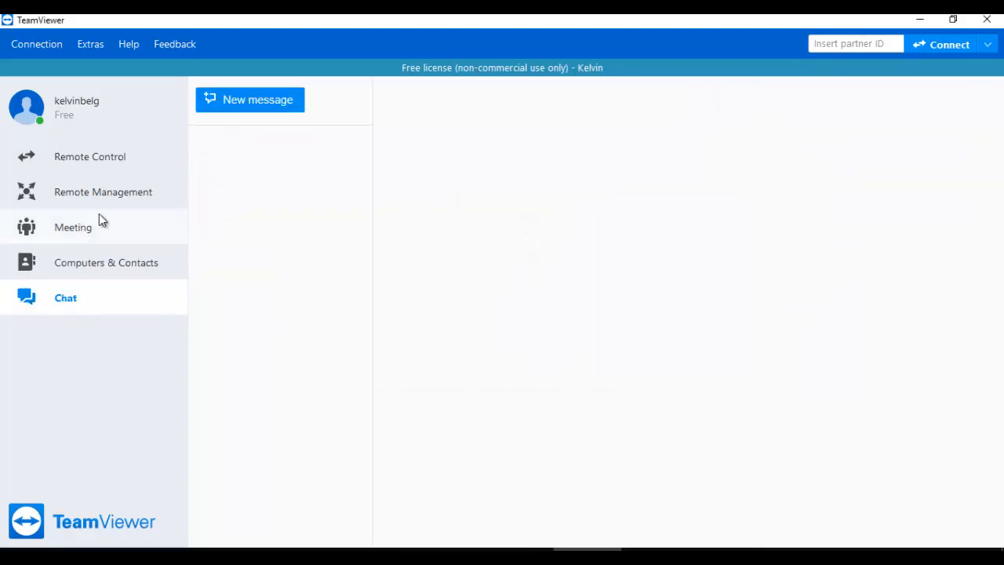
Step: Start a new chat message addressed to the contact suggested after typing 'n'
click(253, 110)
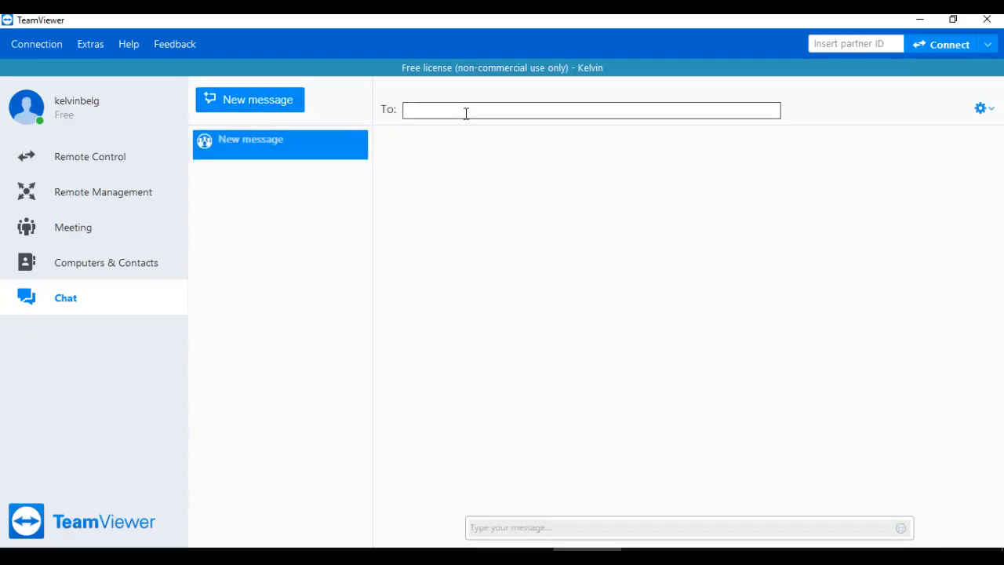
text(nor)
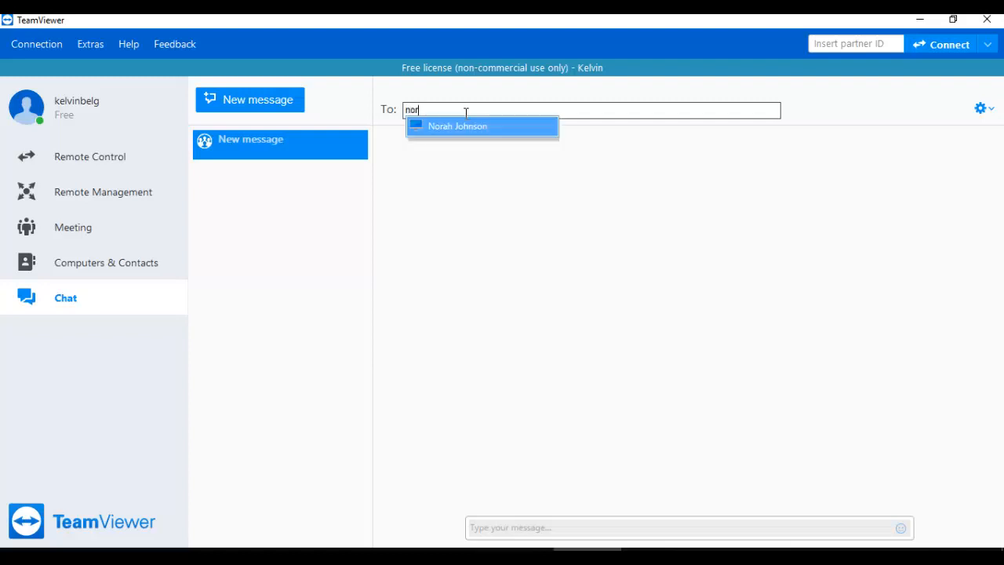
click(466, 126)
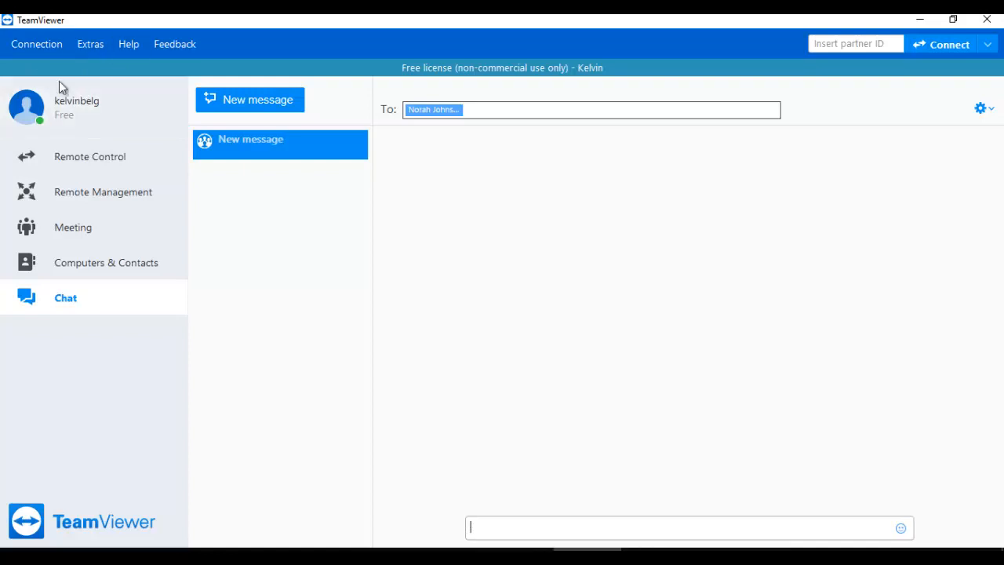
click(89, 47)
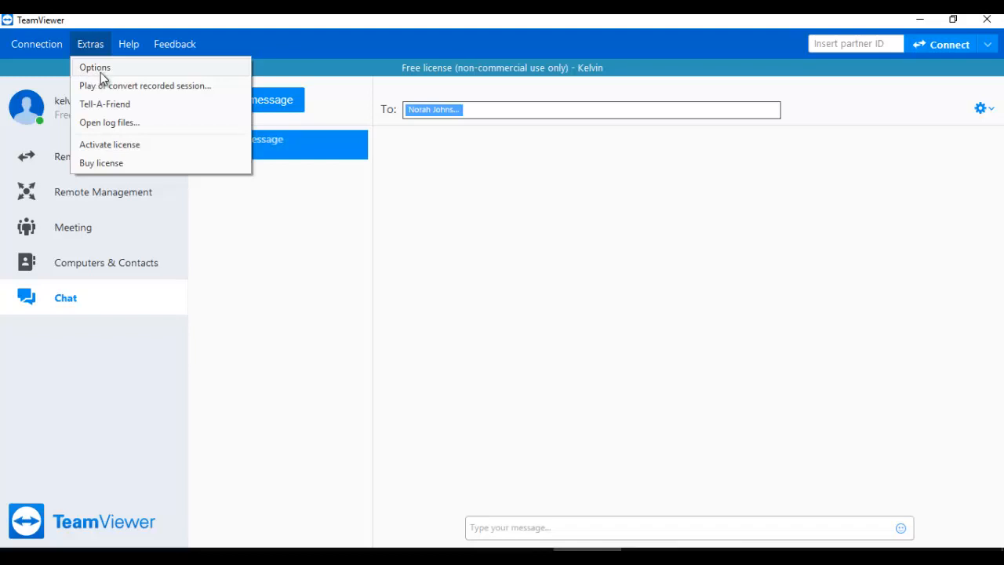
Step: Browse the Security, Remote control and Meeting options, then set the theme to Dark and save
click(100, 69)
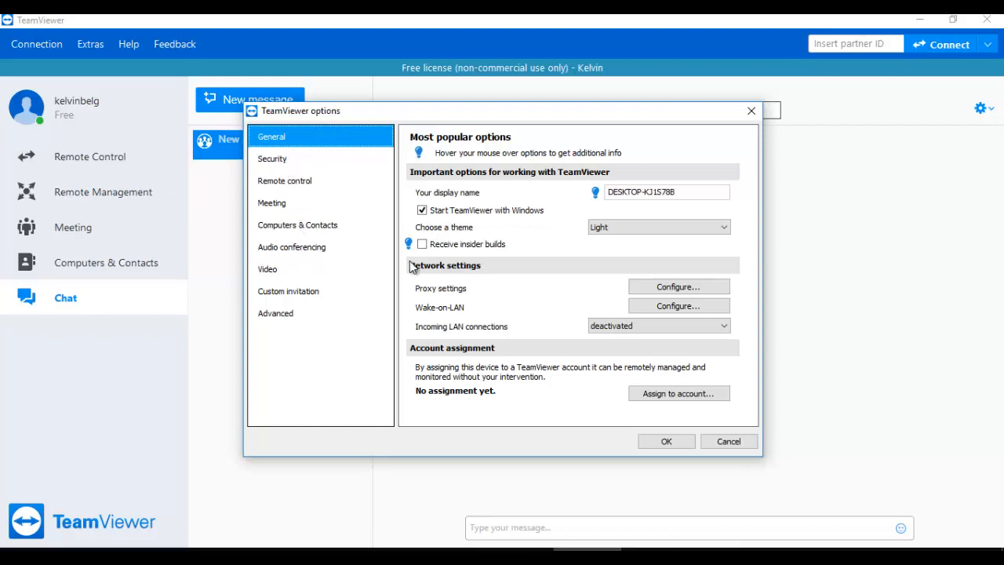
click(287, 161)
click(308, 184)
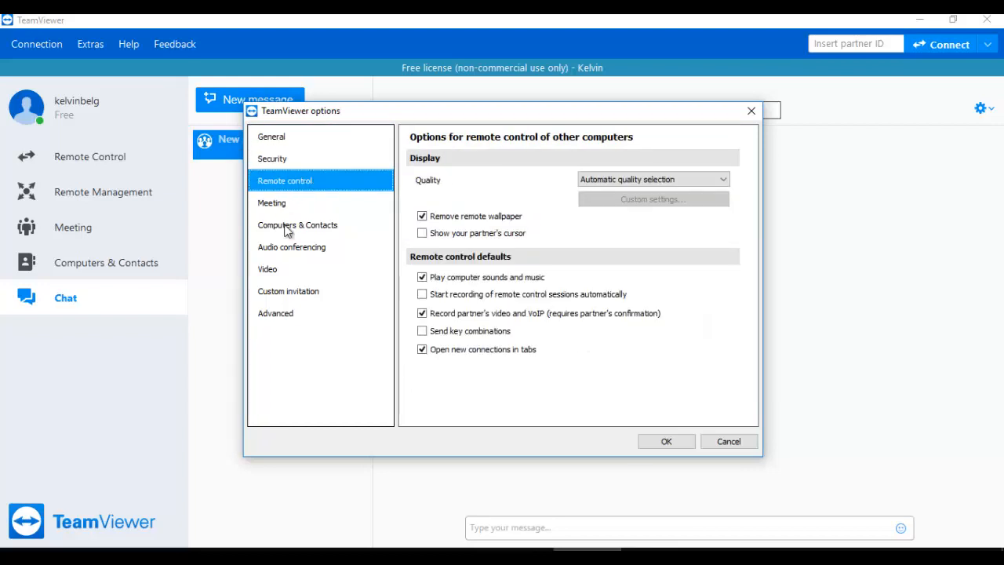
click(298, 205)
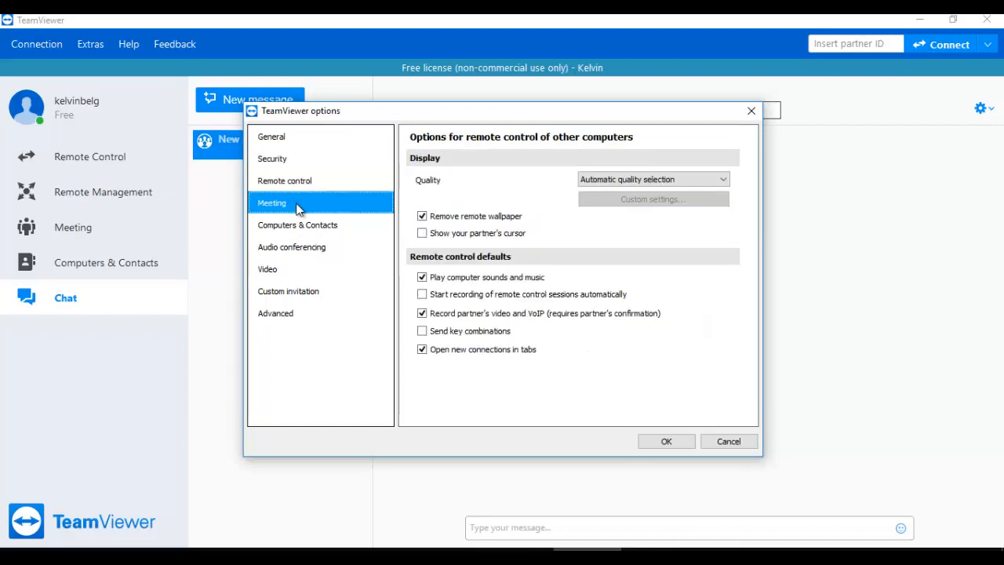
click(275, 138)
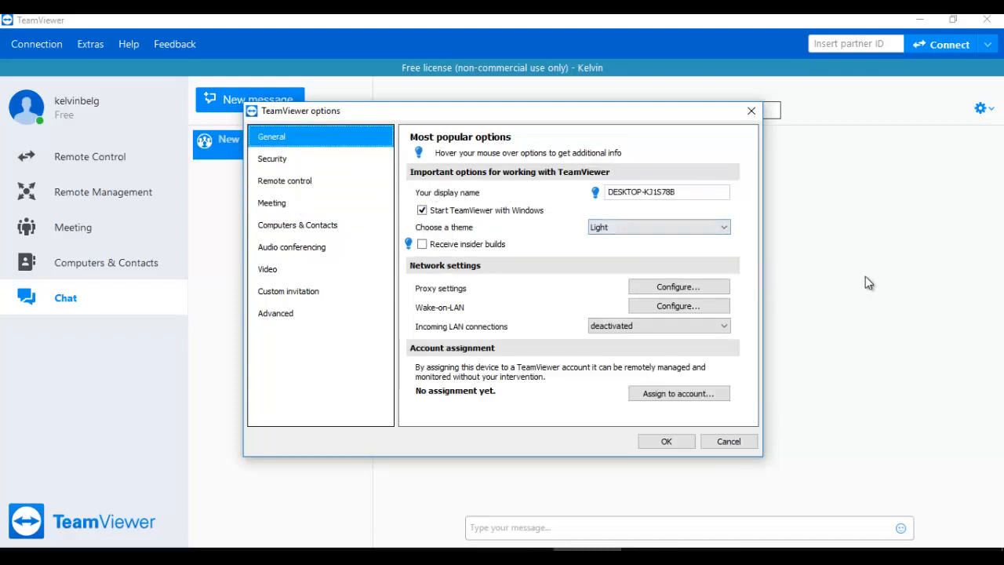
click(453, 220)
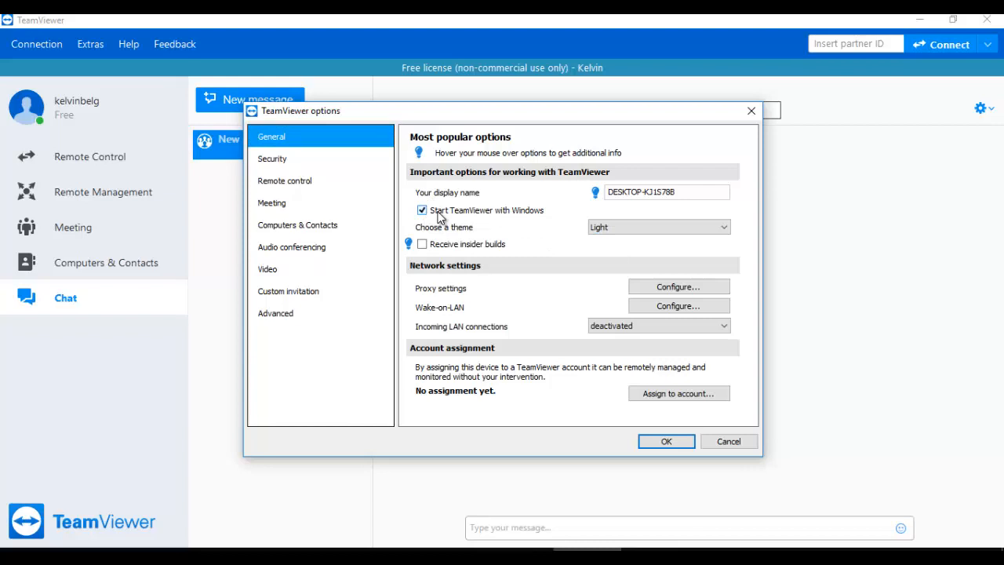
click(625, 227)
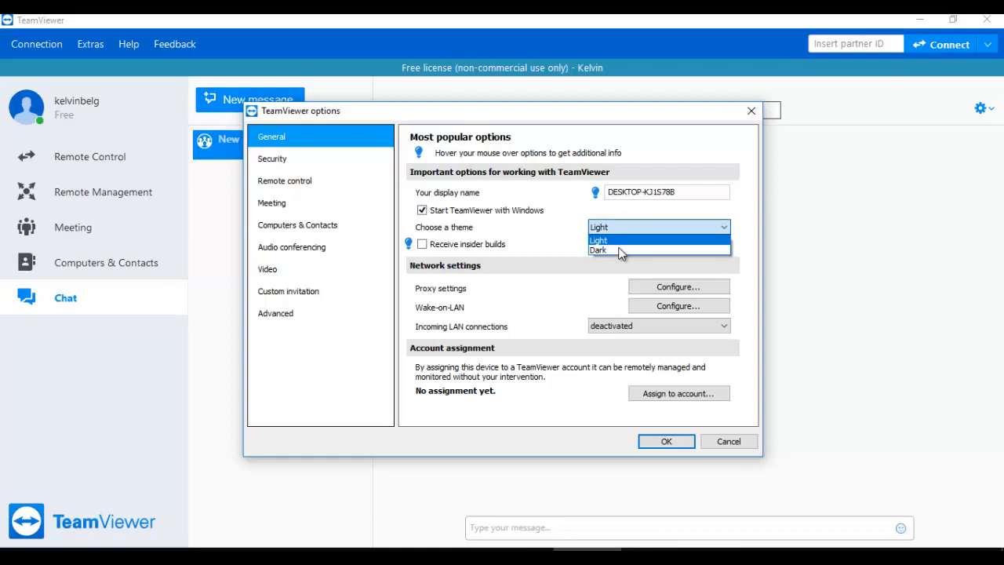
click(619, 250)
click(666, 441)
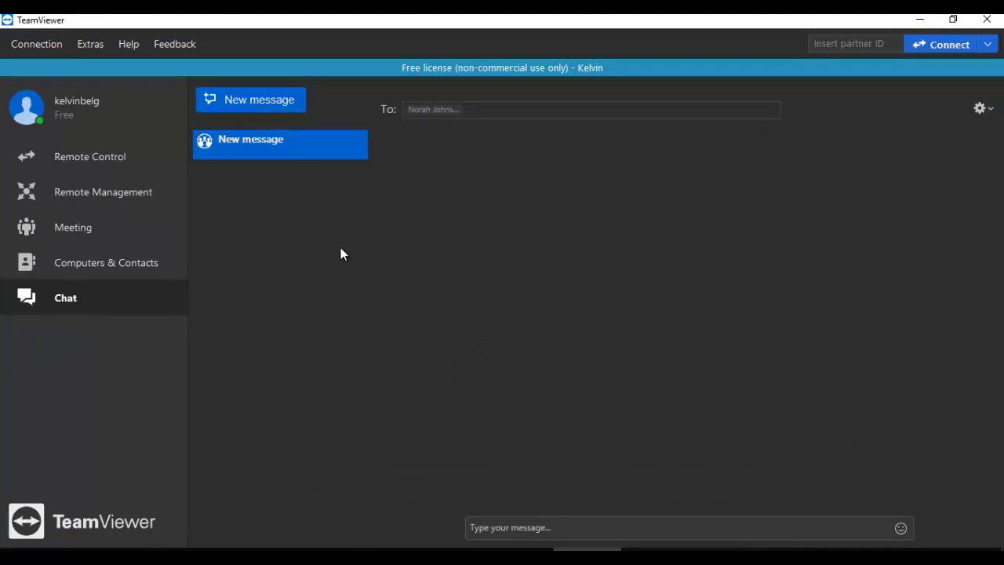
Step: Reopen Options, open and cancel the proxy and Assign to account dialogs, then view Security
click(87, 43)
click(102, 63)
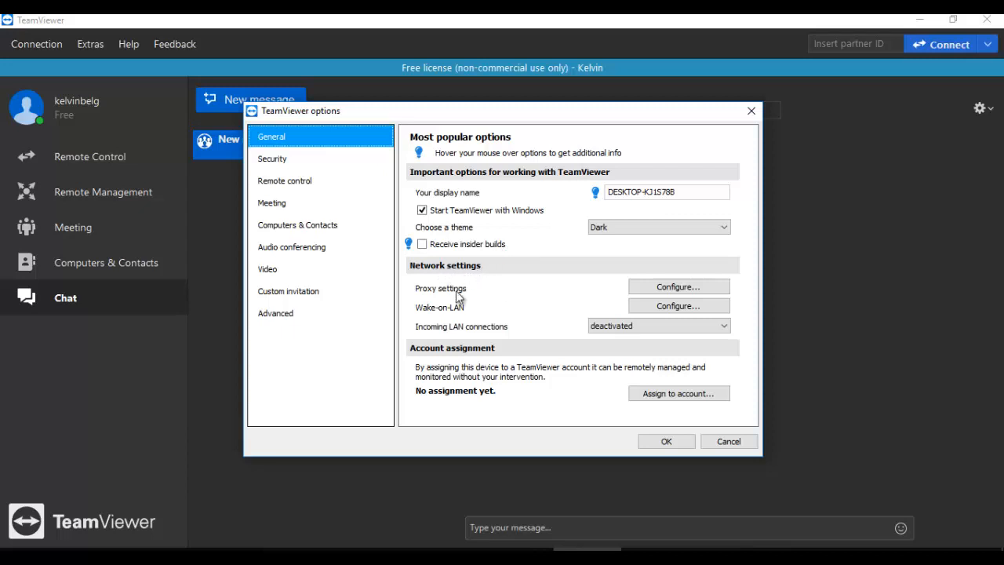
click(684, 287)
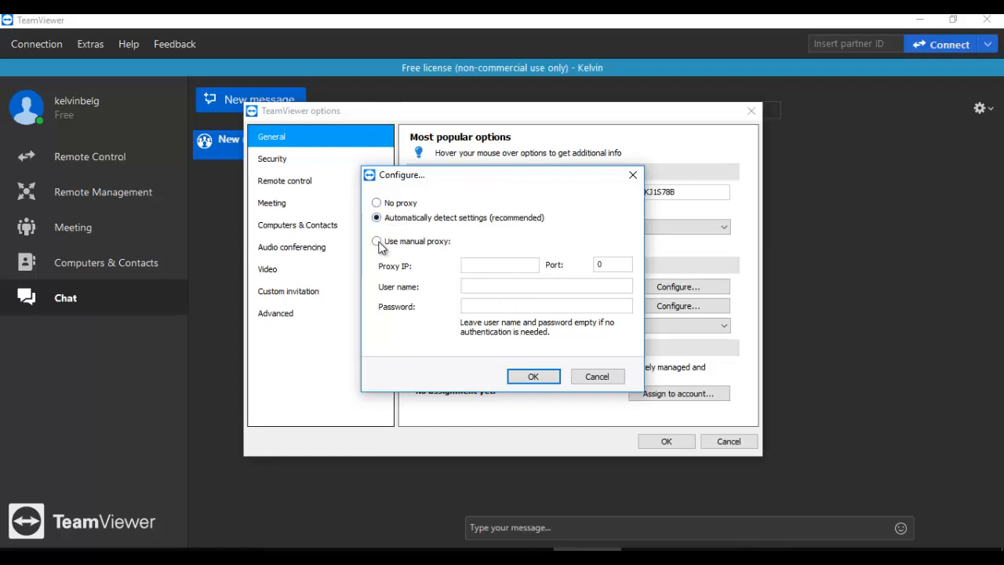
click(598, 376)
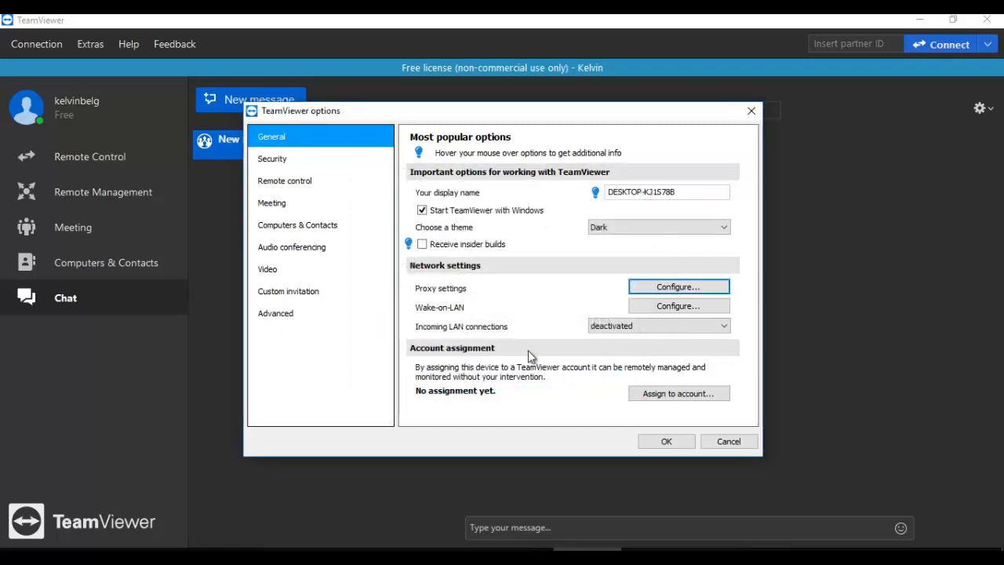
click(653, 393)
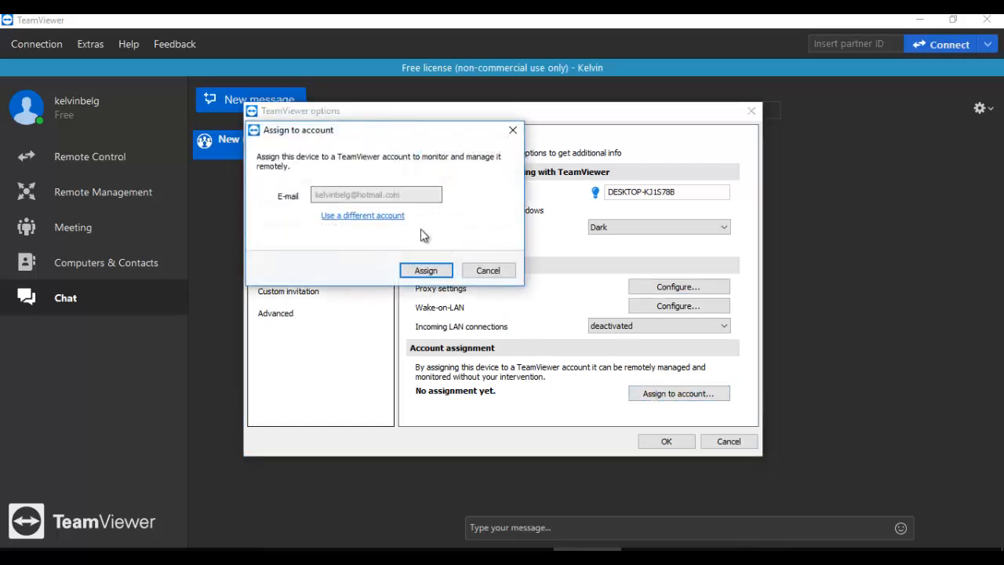
click(486, 276)
click(329, 160)
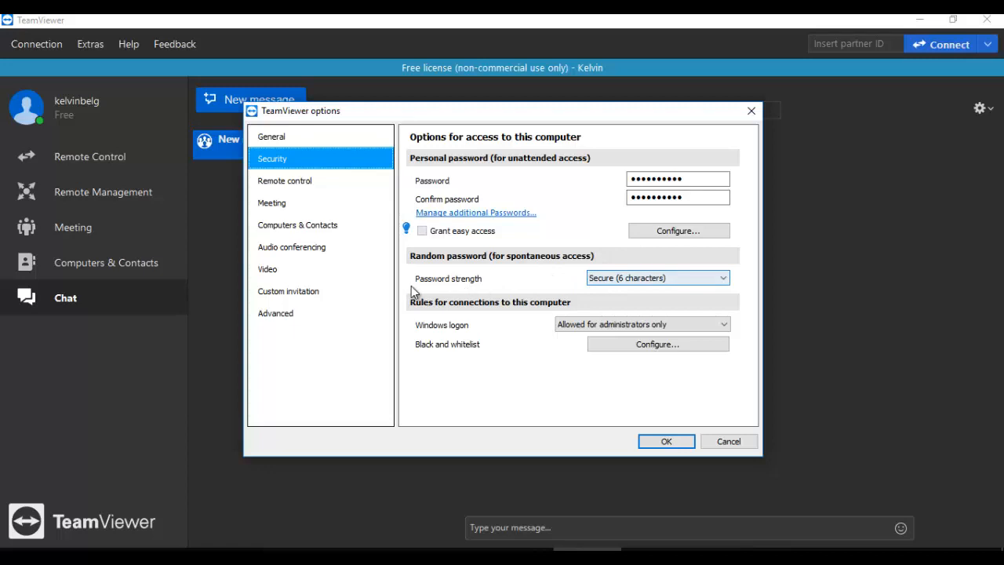
Step: Keep password strength at Secure (6 characters) and Windows logon at administrators only, then cancel Options
click(605, 279)
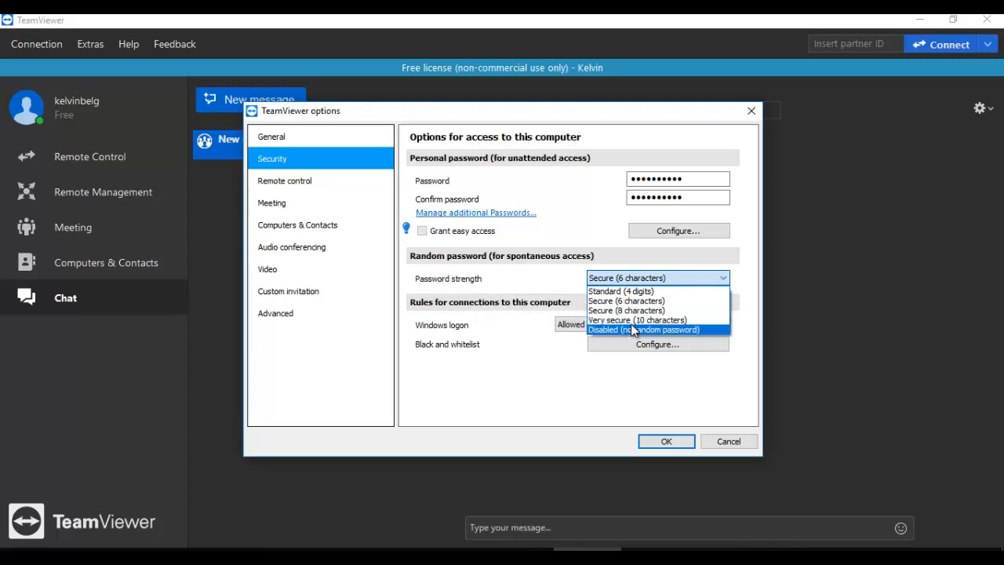
click(583, 373)
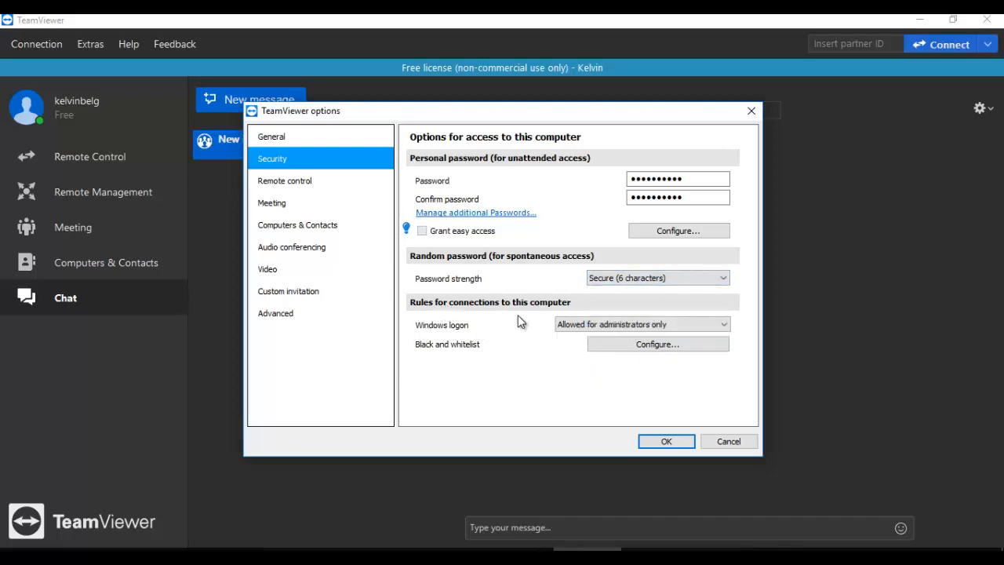
mouse_move(440, 336)
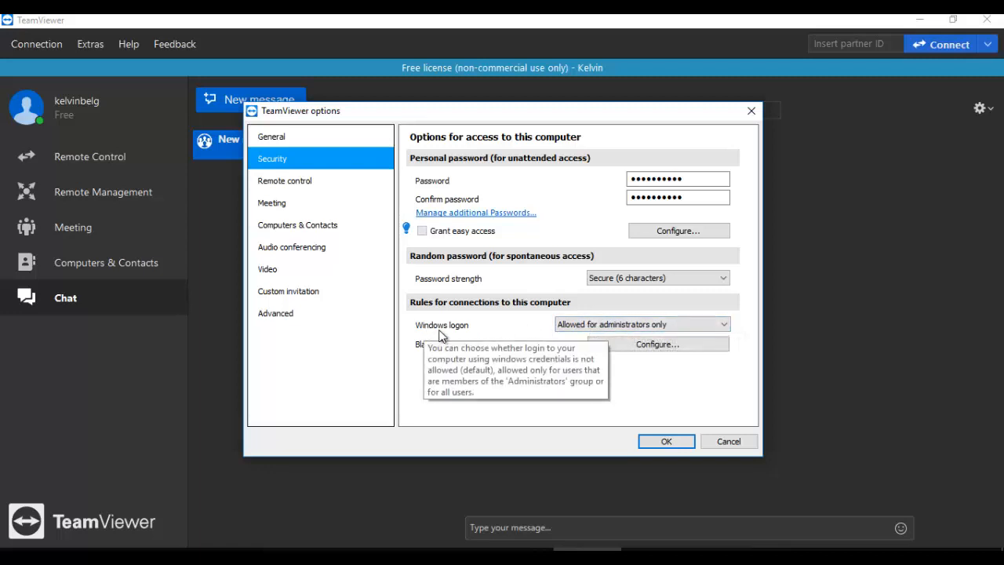
click(579, 325)
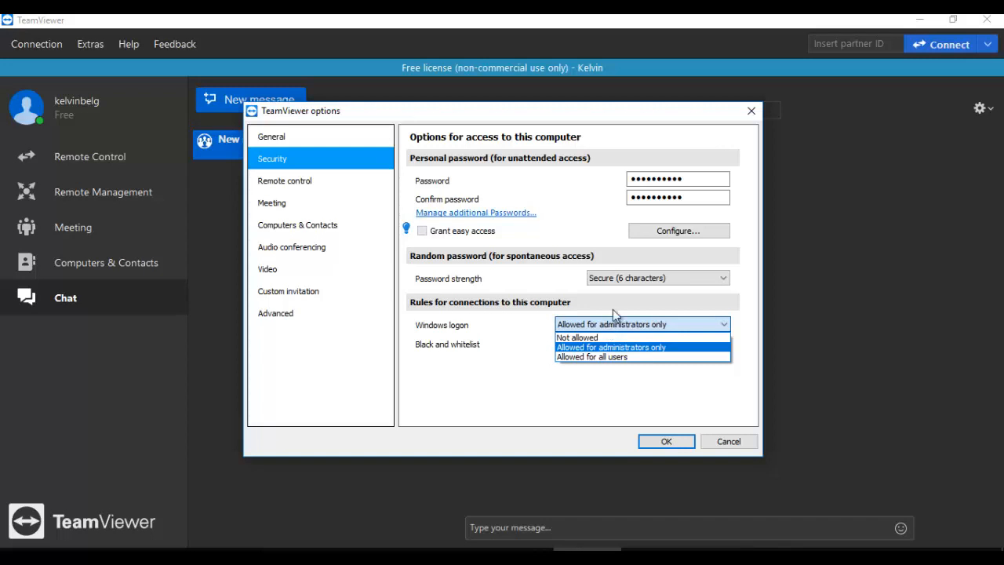
click(718, 436)
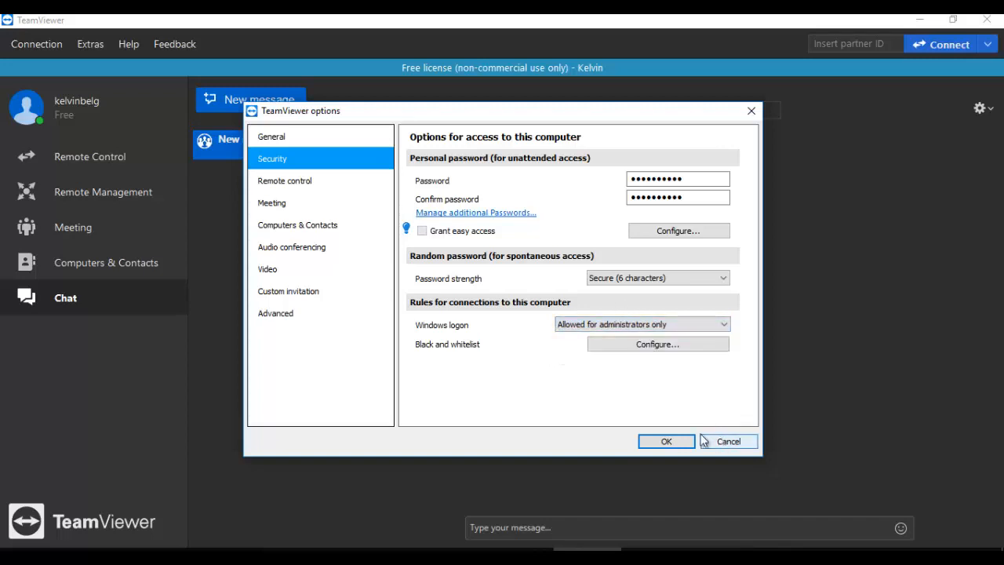
click(722, 444)
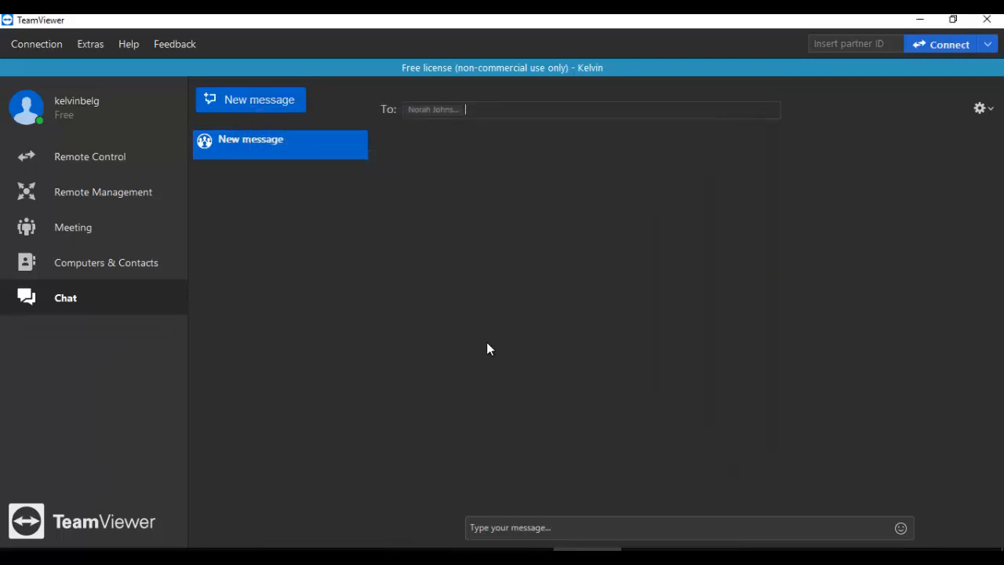
Step: Start a connection to the China group's contact and dismiss the commercial use warning
click(87, 159)
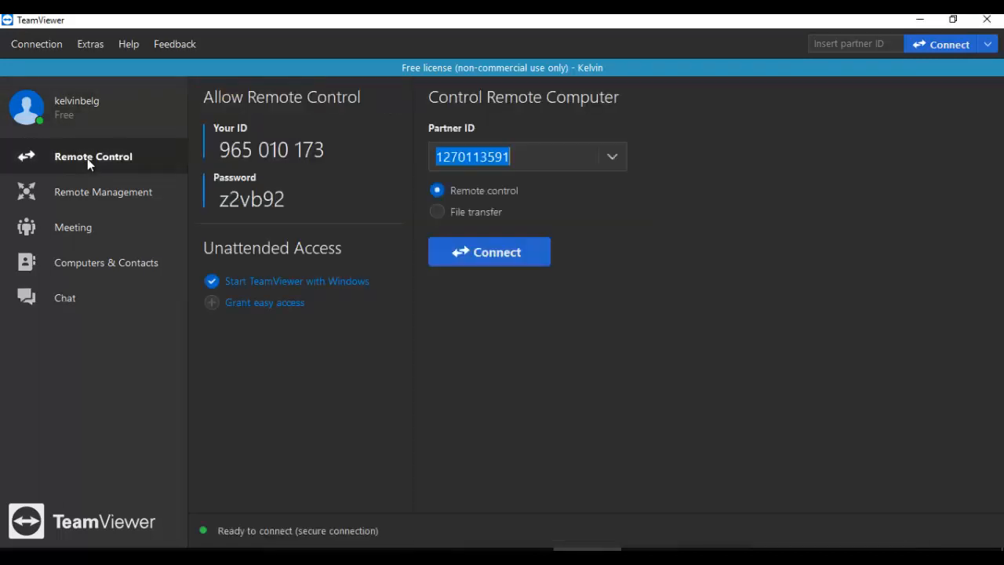
click(102, 260)
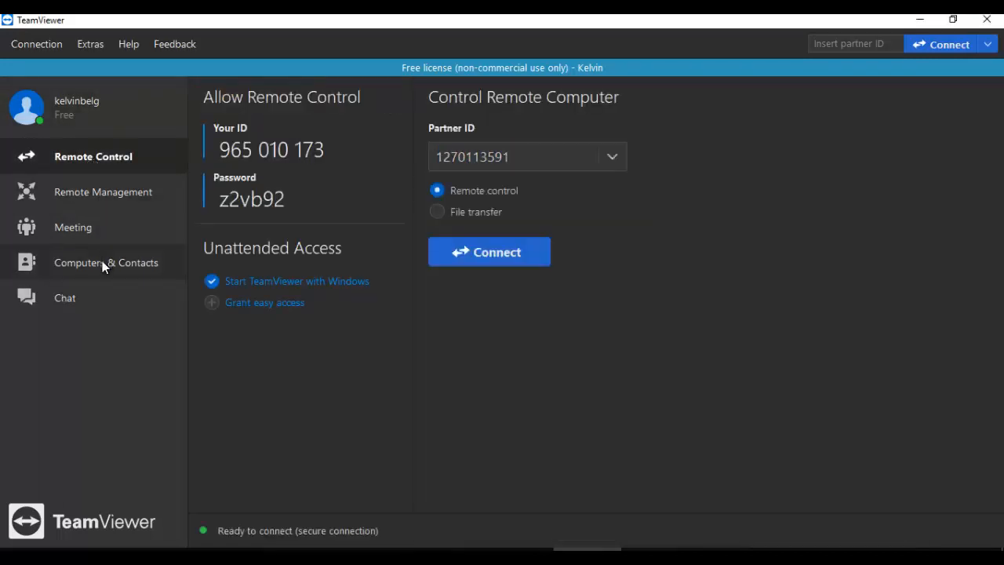
click(245, 230)
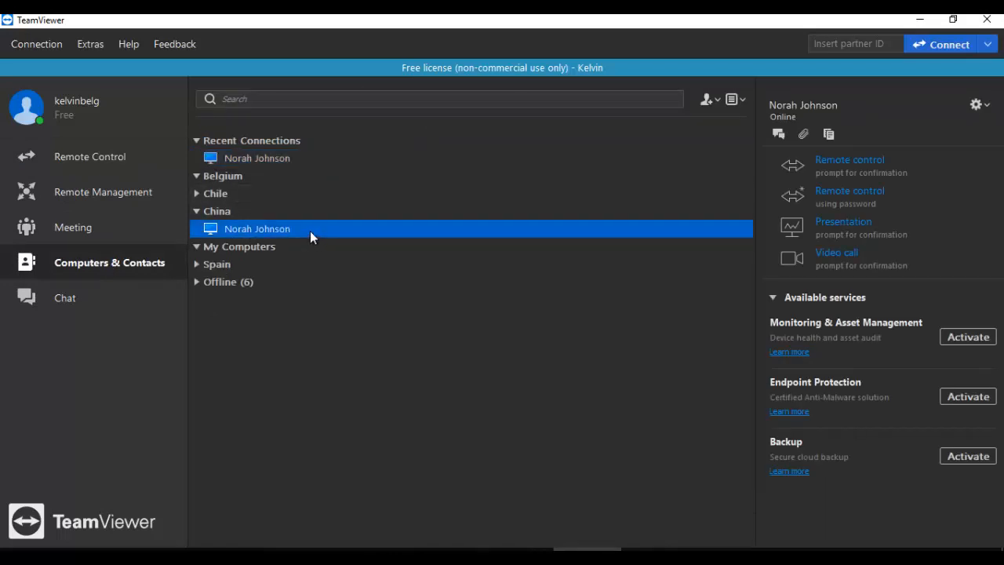
double_click(309, 230)
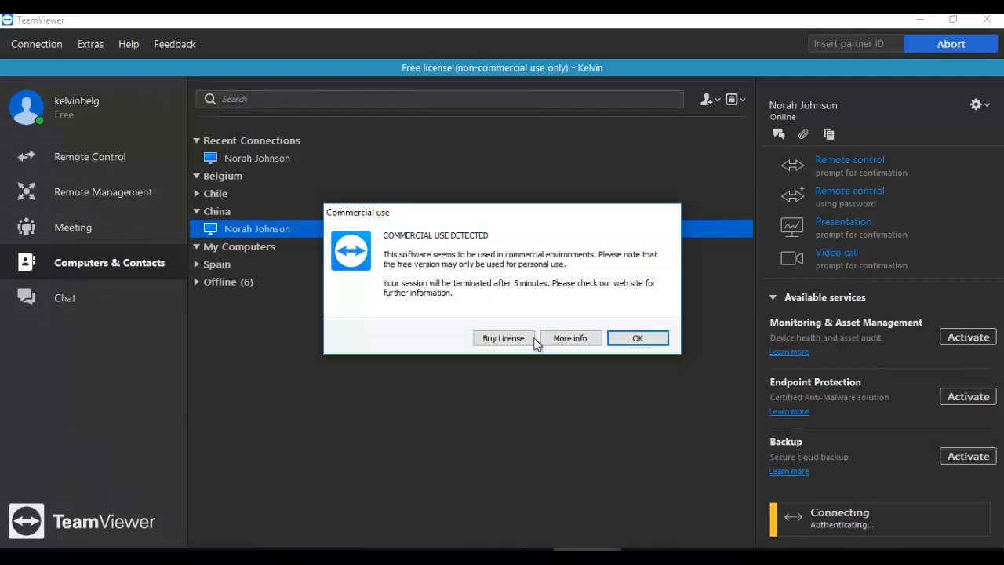
click(635, 338)
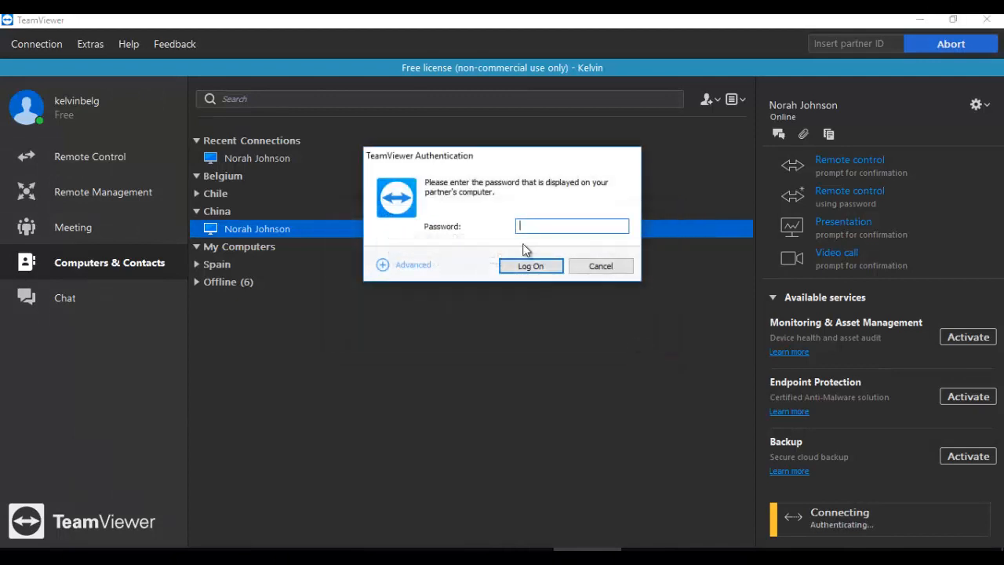
Step: Choose Windows authentication, enter the Windows domain username, then cancel the connection
click(384, 267)
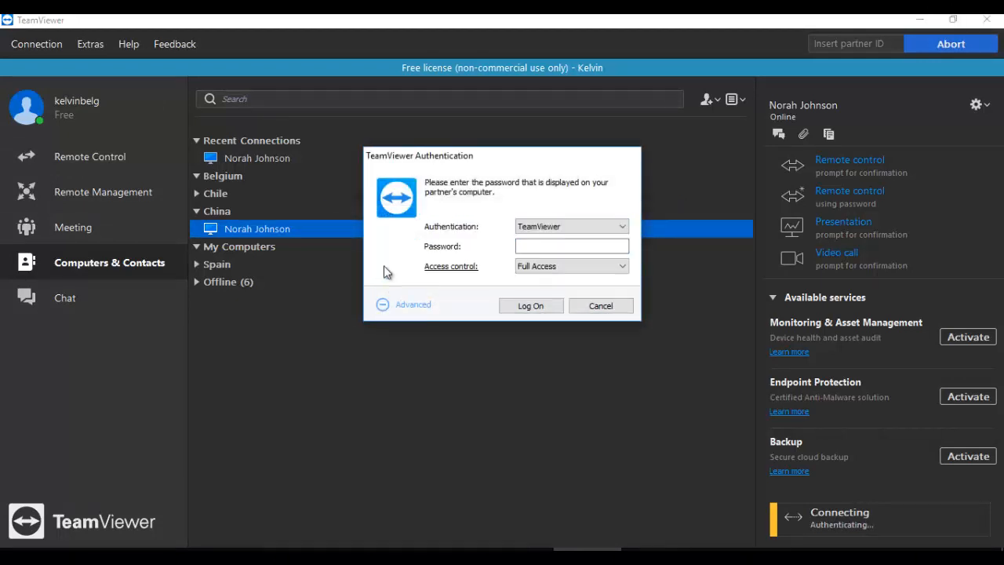
click(584, 226)
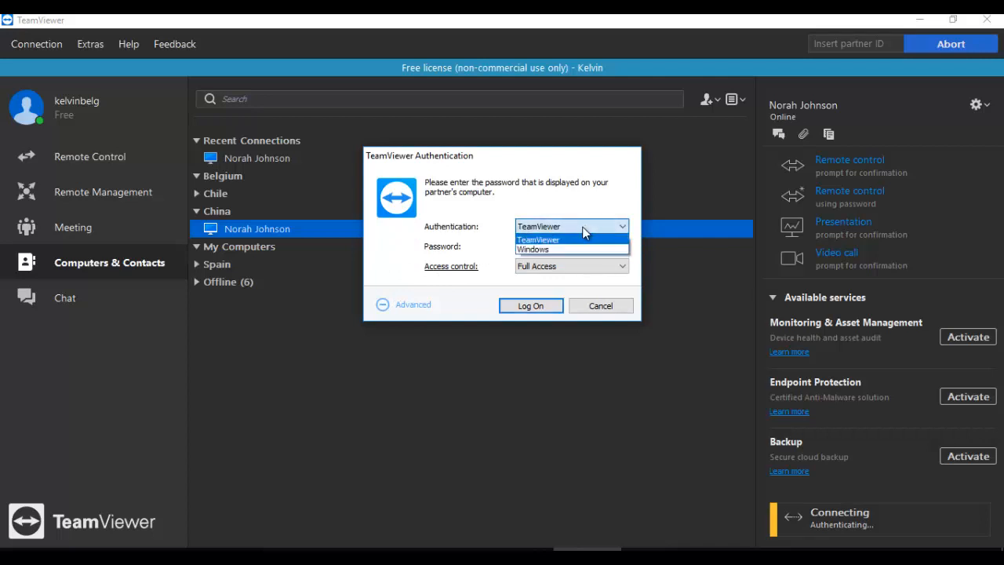
click(538, 247)
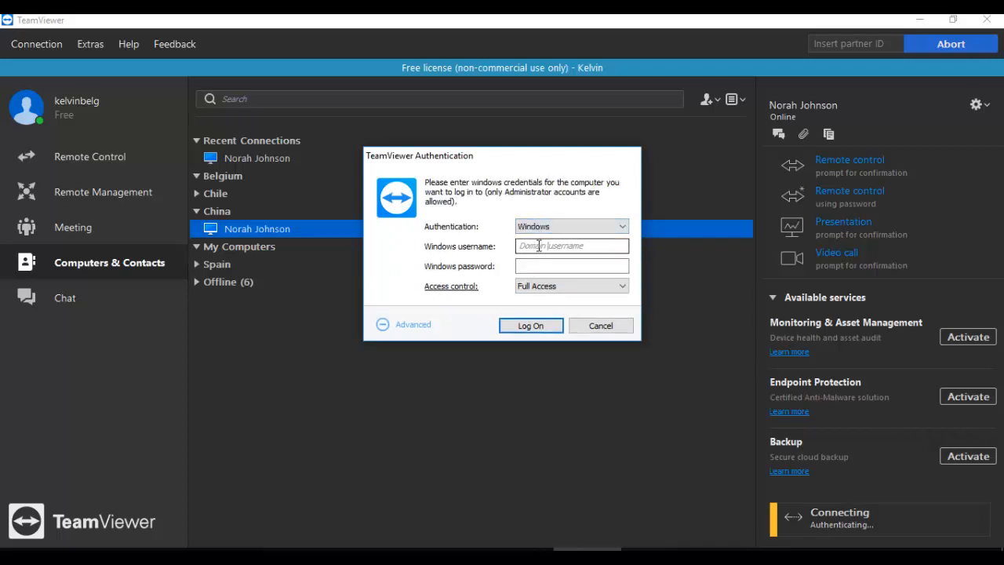
click(538, 246)
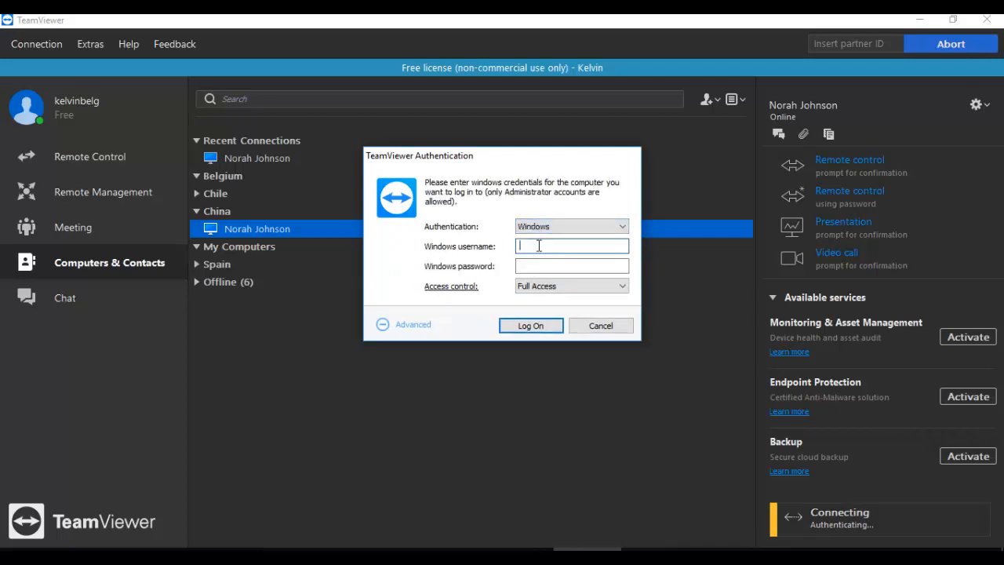
click(583, 266)
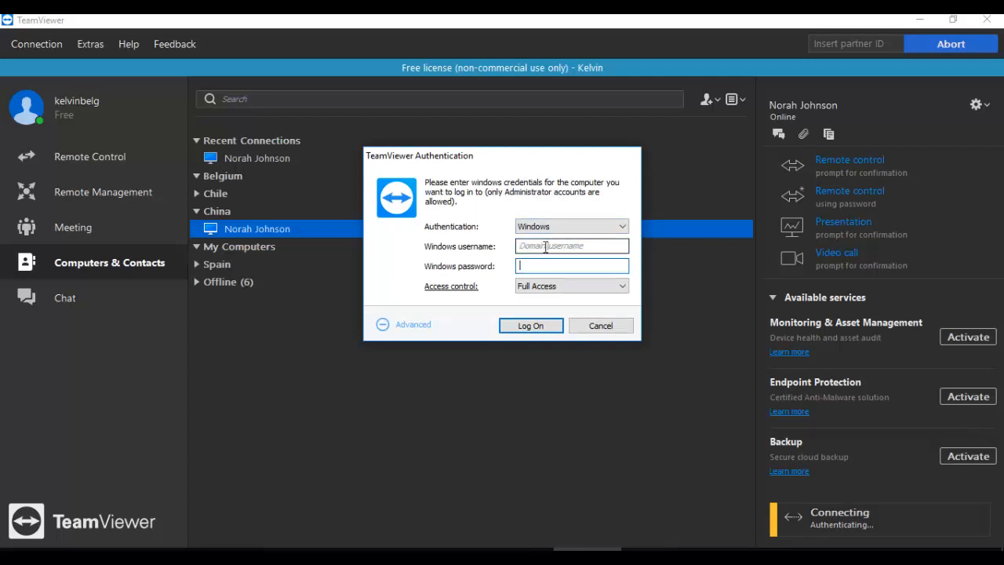
click(561, 246)
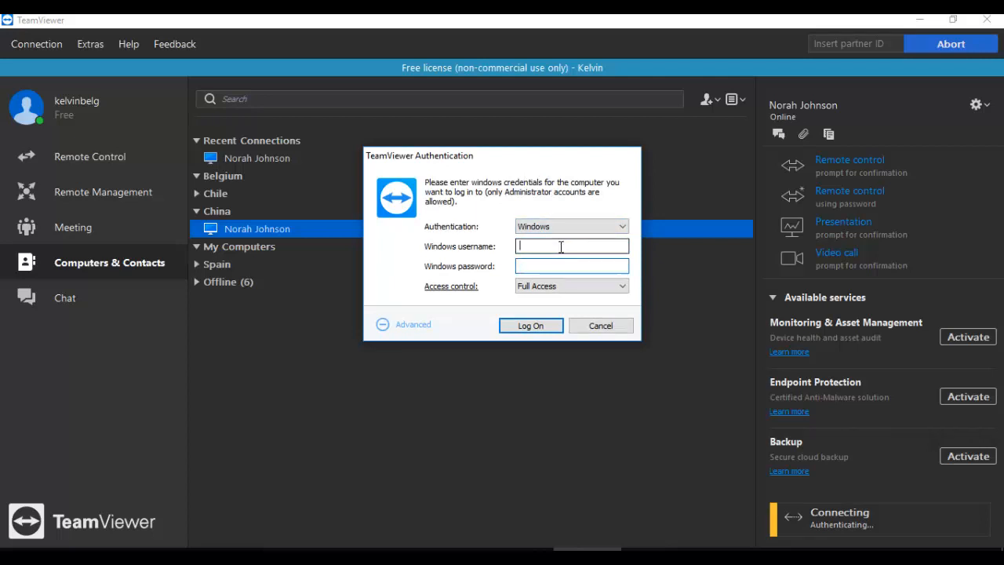
click(564, 229)
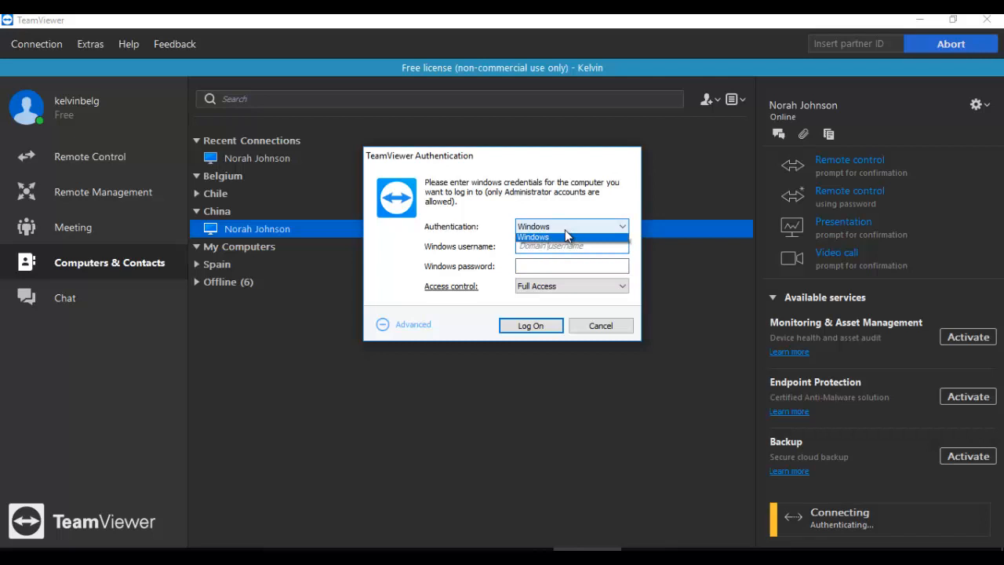
click(496, 246)
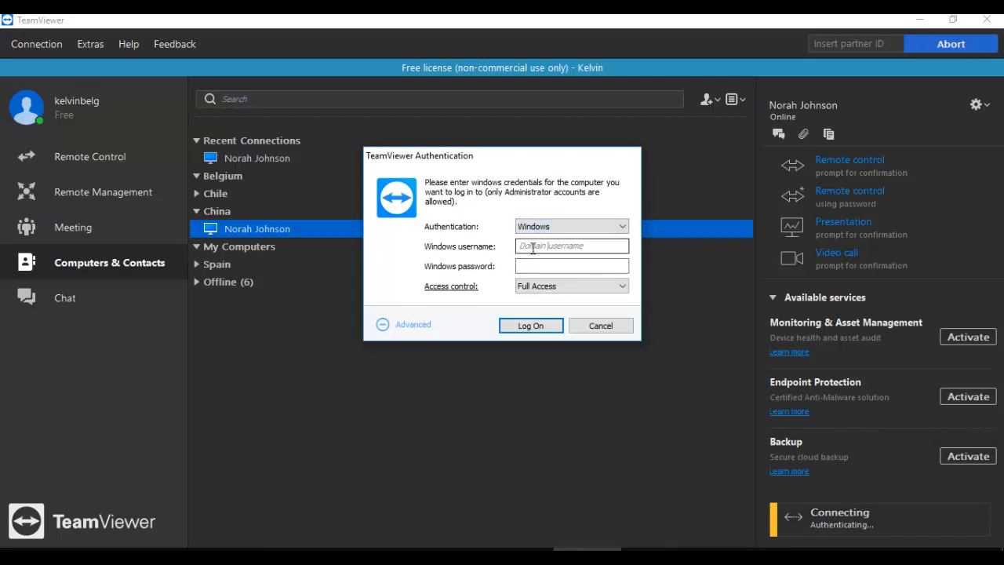
click(532, 248)
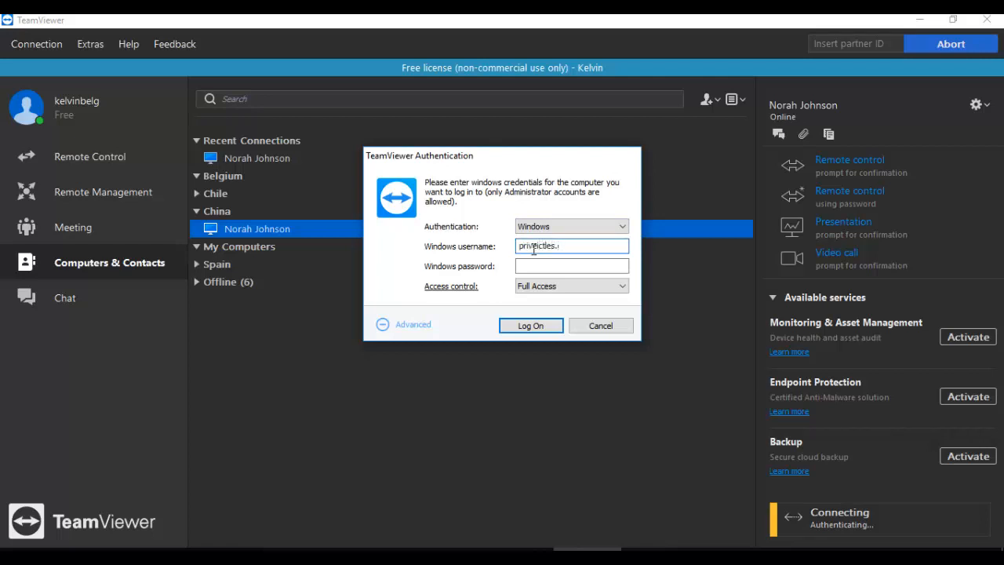
click(590, 266)
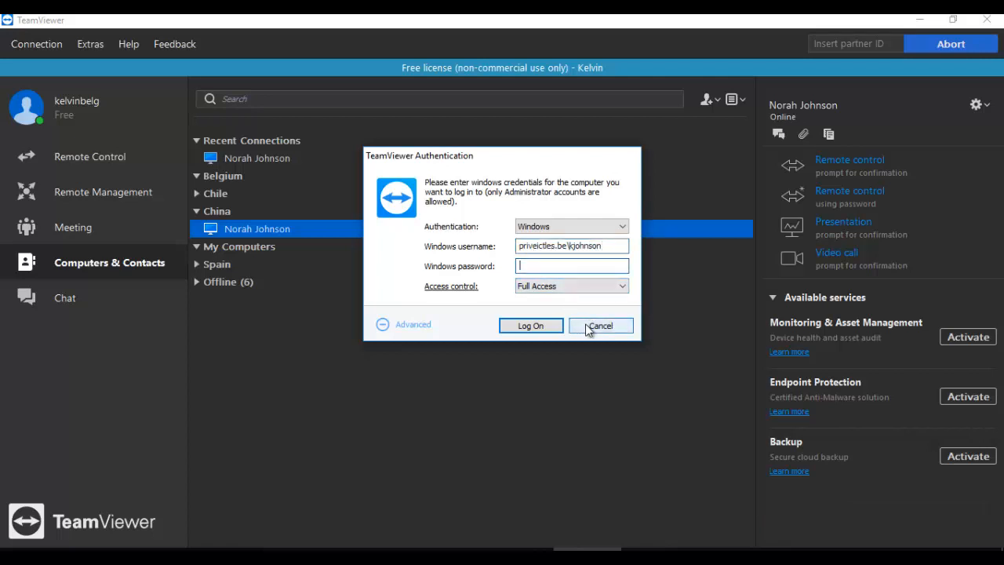
click(587, 325)
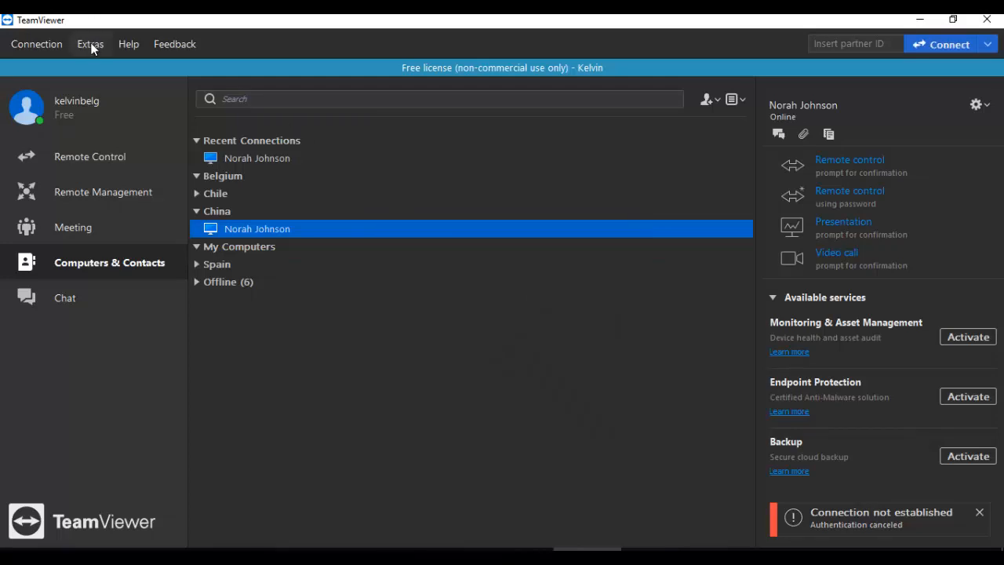
Step: In Security options, switch Windows logon to Not allowed, then back to Allowed for administrators only
click(91, 45)
click(106, 67)
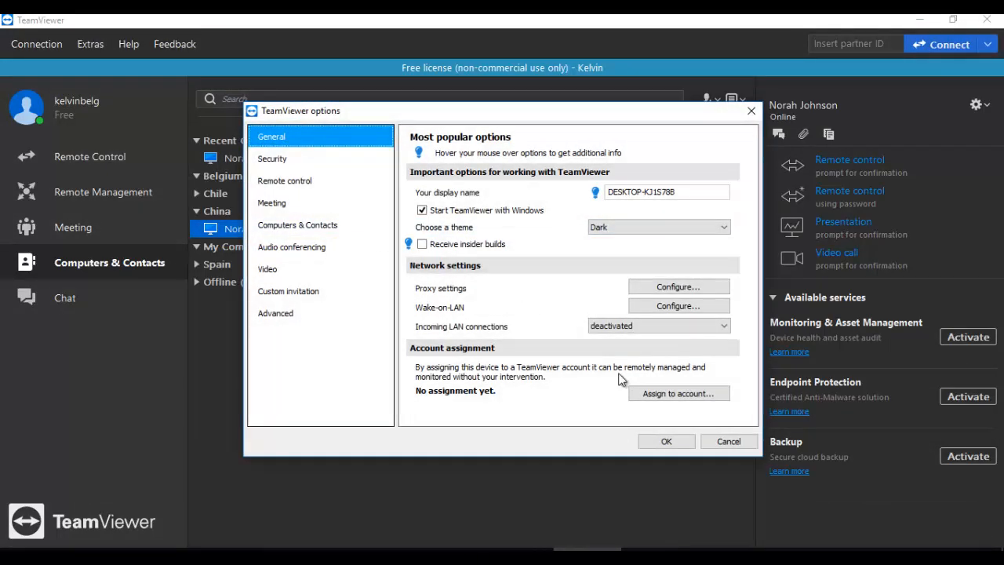
click(286, 160)
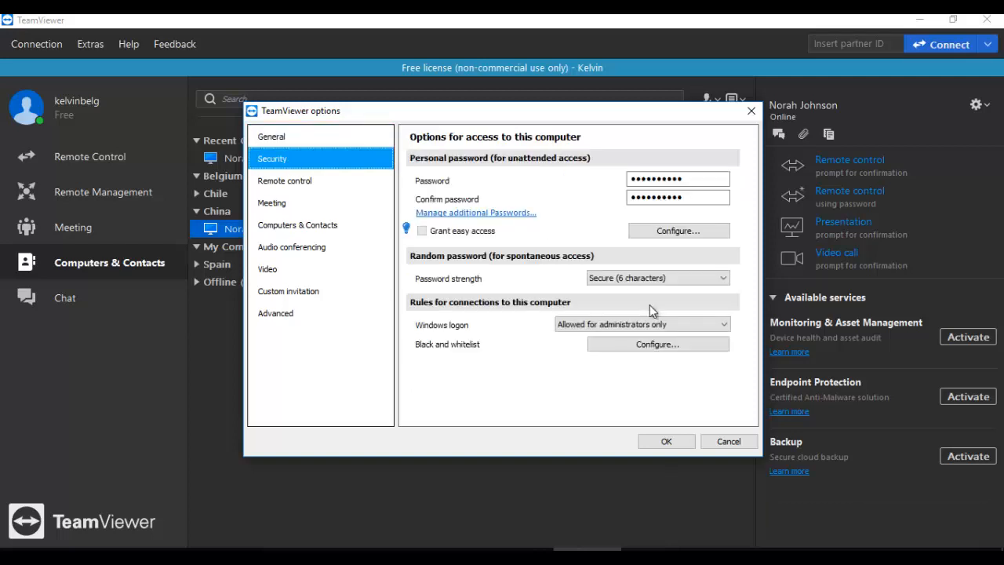
click(650, 324)
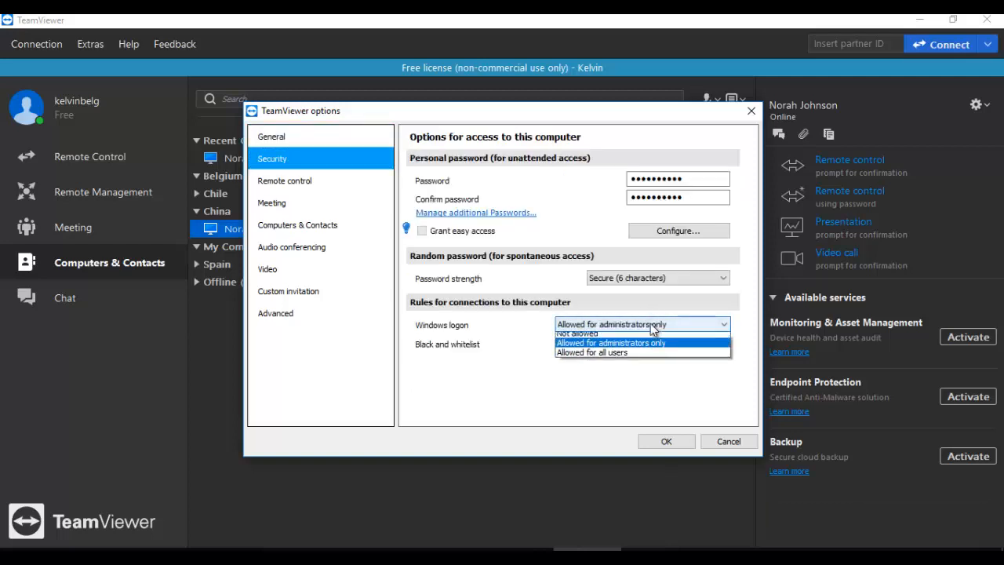
click(578, 337)
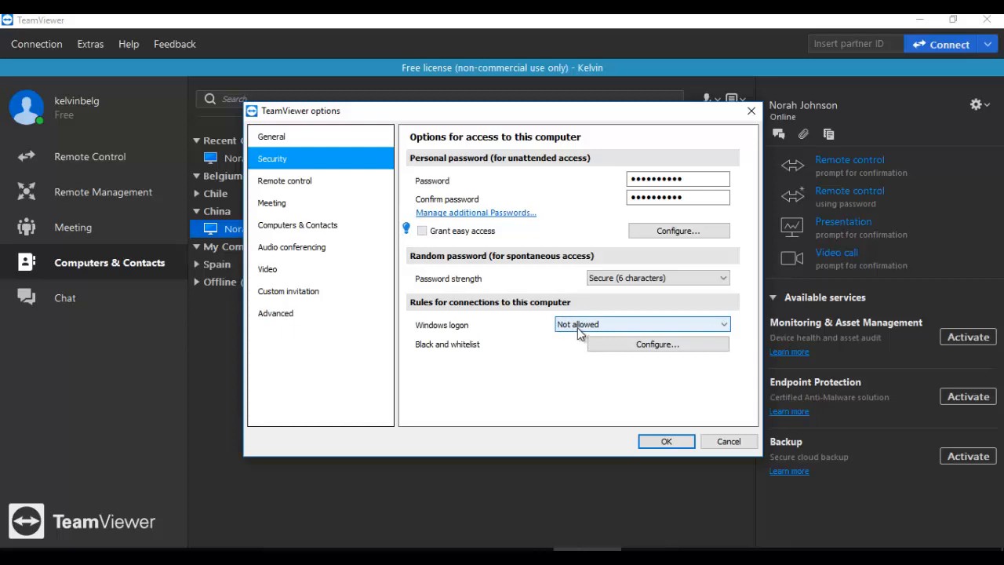
click(592, 329)
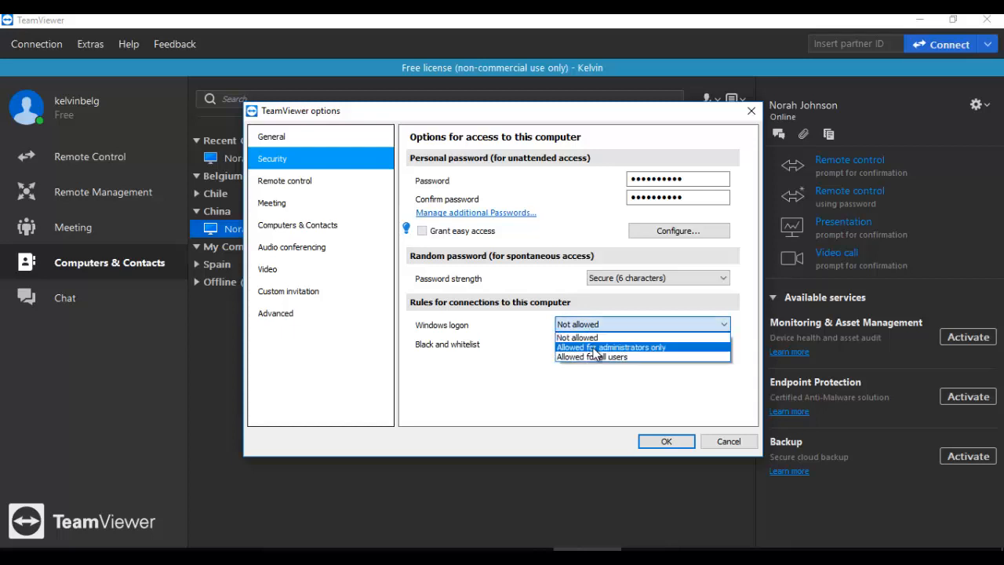
click(595, 347)
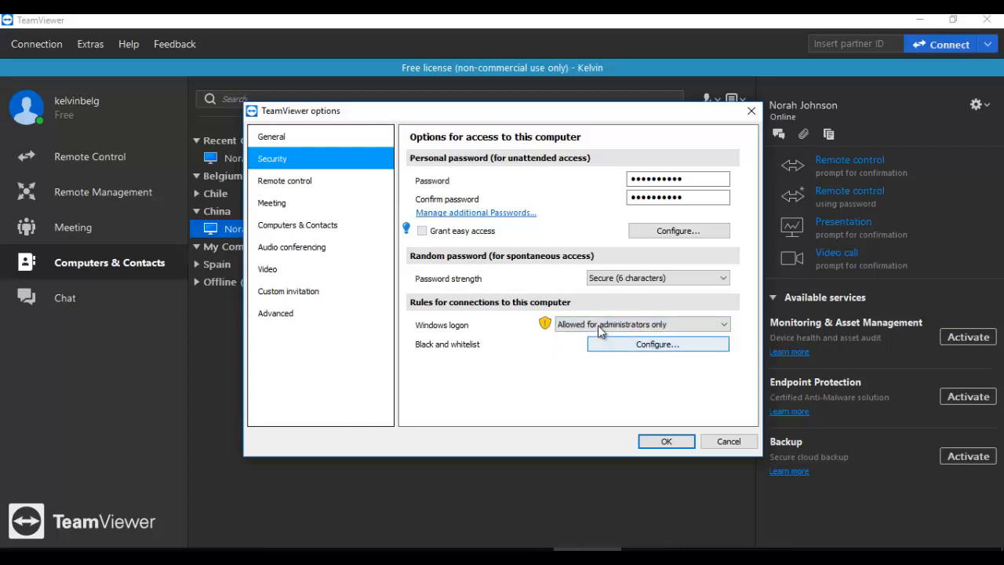
click(601, 329)
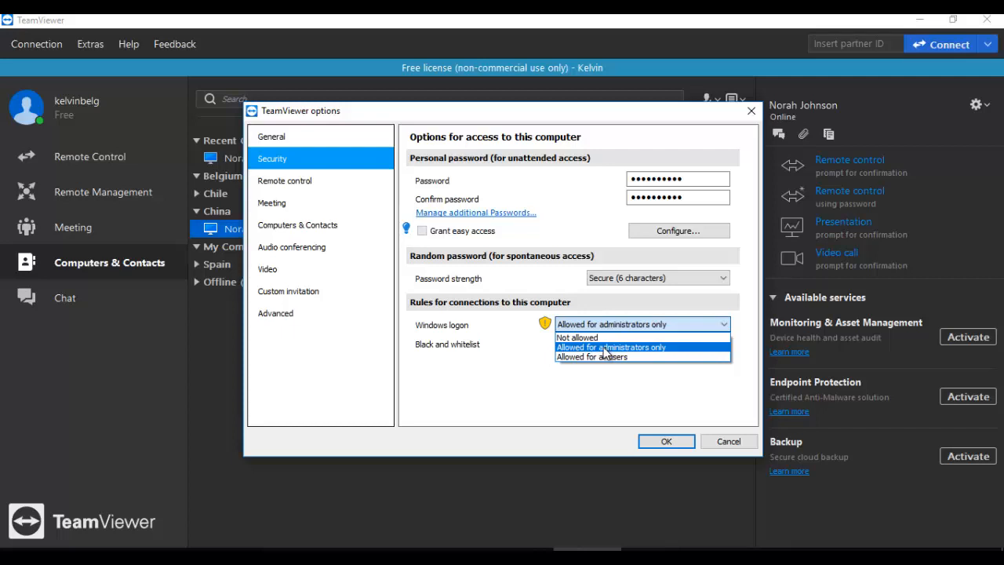
click(533, 353)
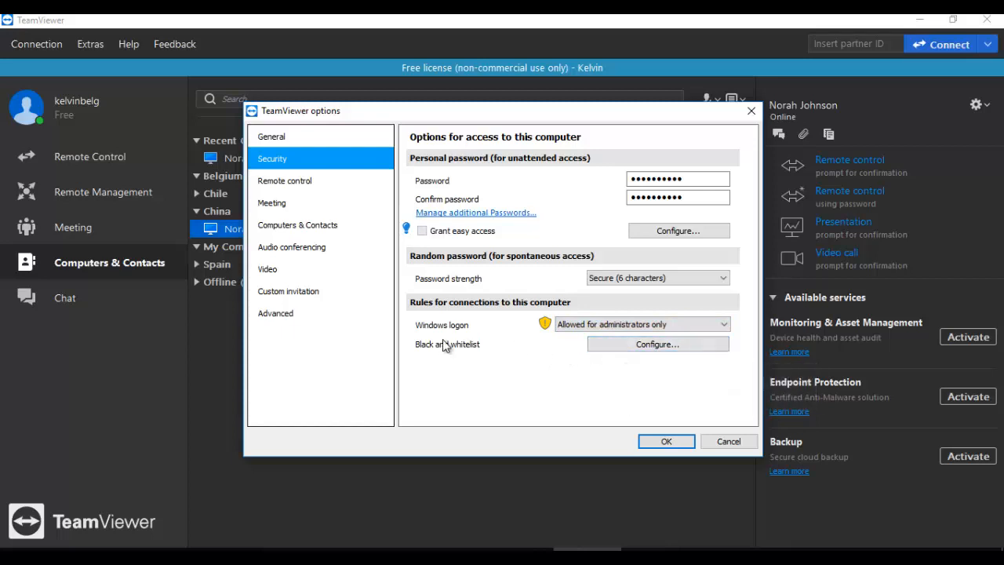
click(651, 346)
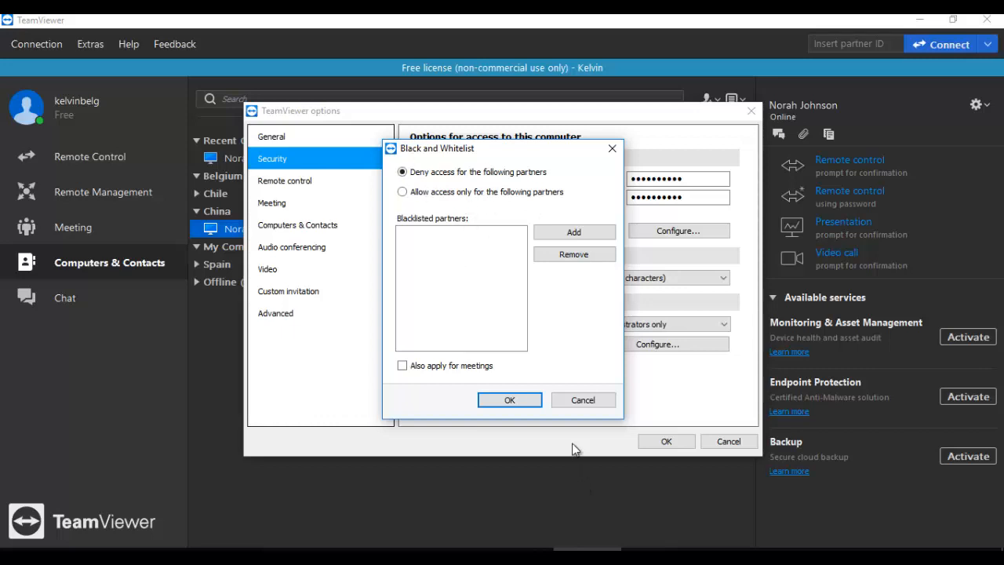
click(583, 401)
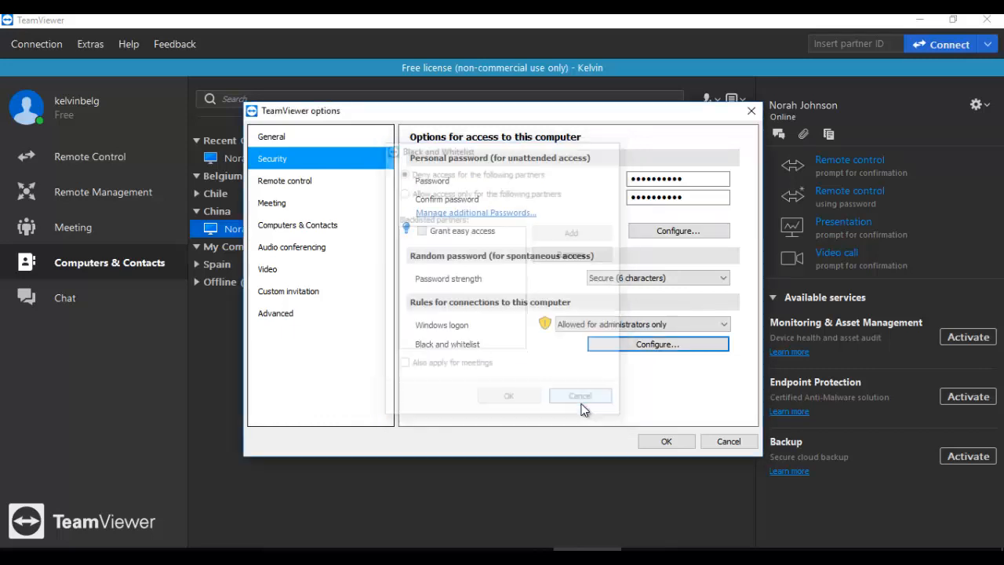
Step: On Remote control options, keep Quality automatic and toggle Remove remote wallpaper off and back on
click(294, 183)
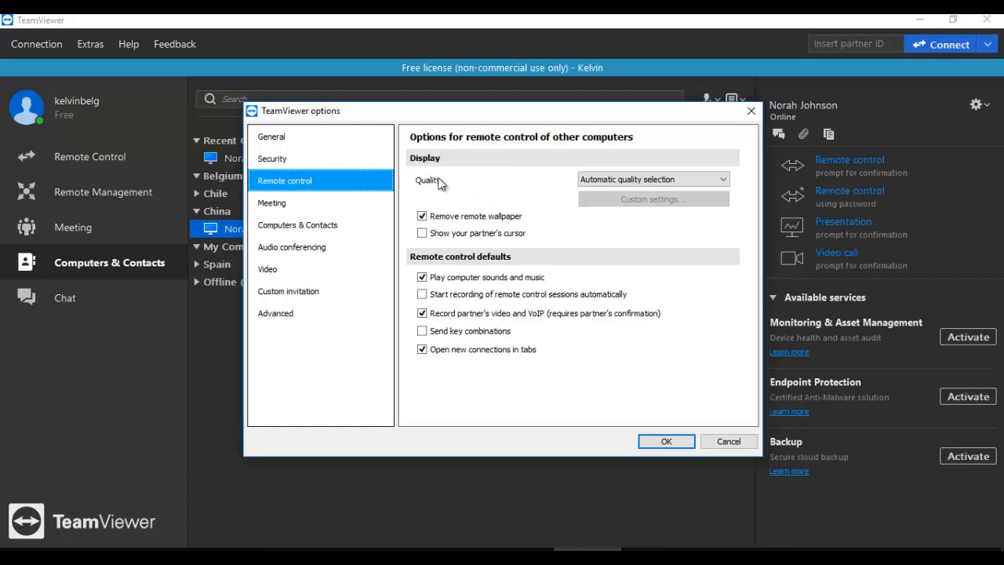
click(592, 179)
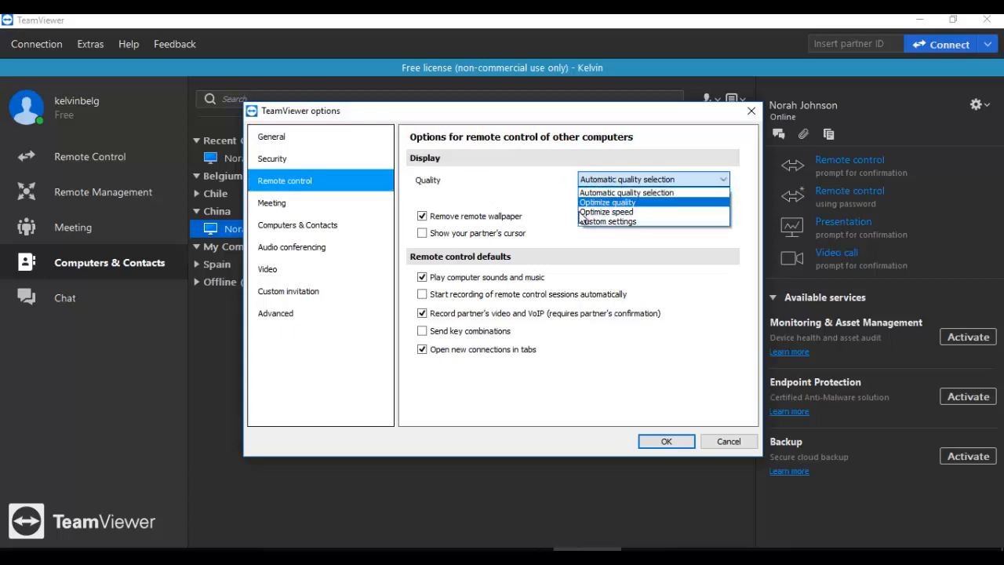
click(502, 208)
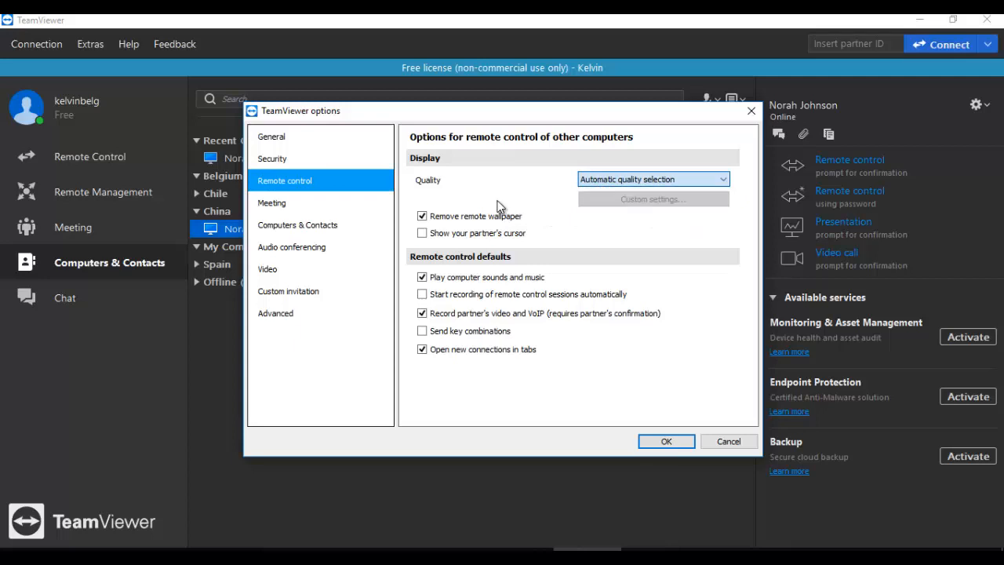
click(441, 220)
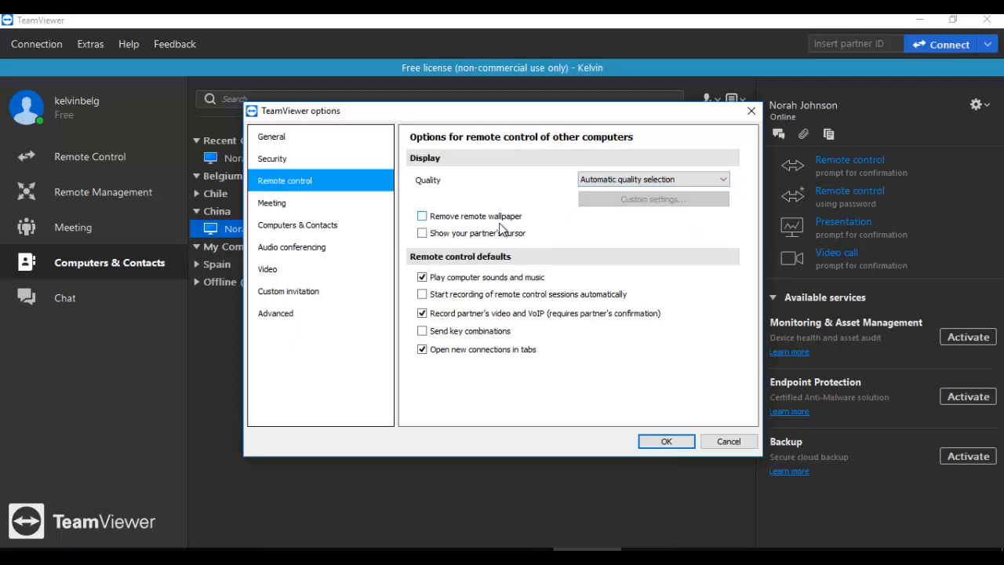
click(464, 219)
Step: Leave automatic session recording off and choose Custom settings for meeting participant interaction
click(427, 298)
click(430, 303)
click(284, 207)
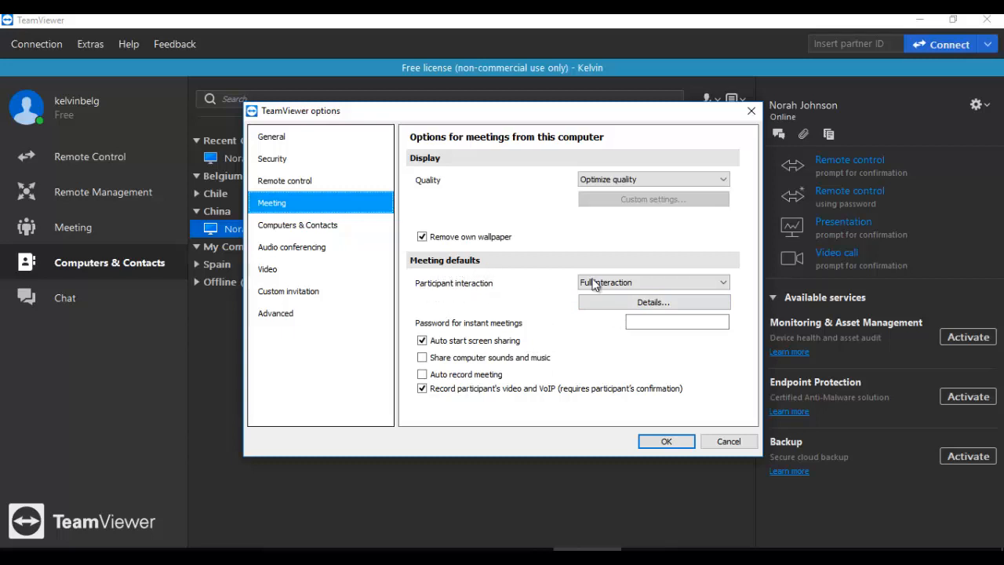
click(640, 283)
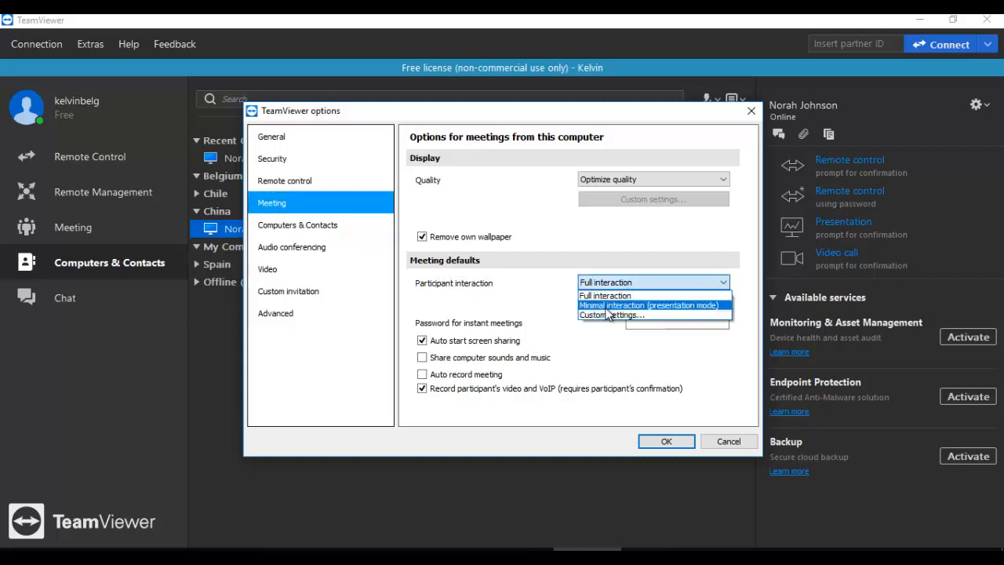
click(608, 315)
Step: Review the custom interaction permissions without changes, then open the account's two-factor authentication page
click(623, 309)
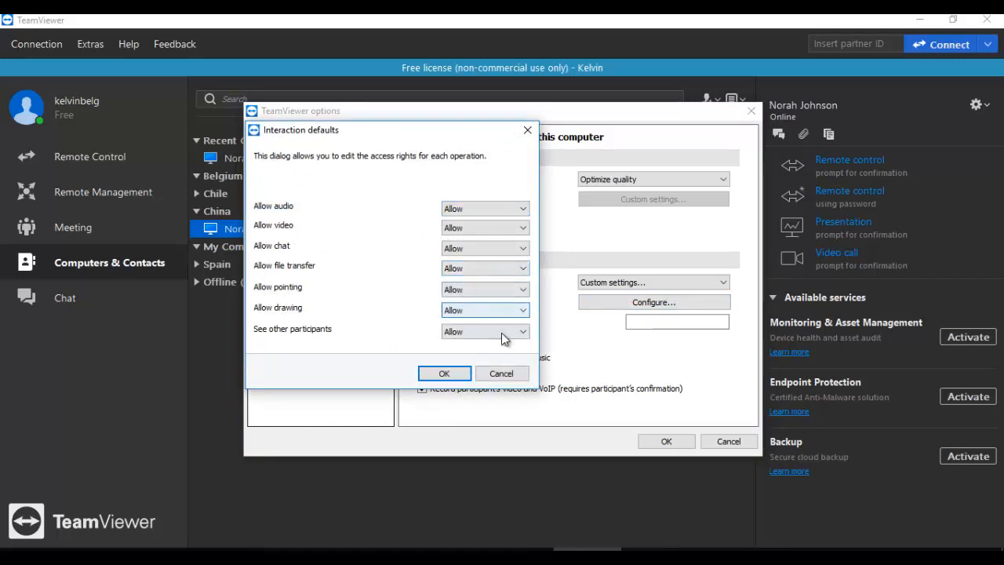
click(496, 377)
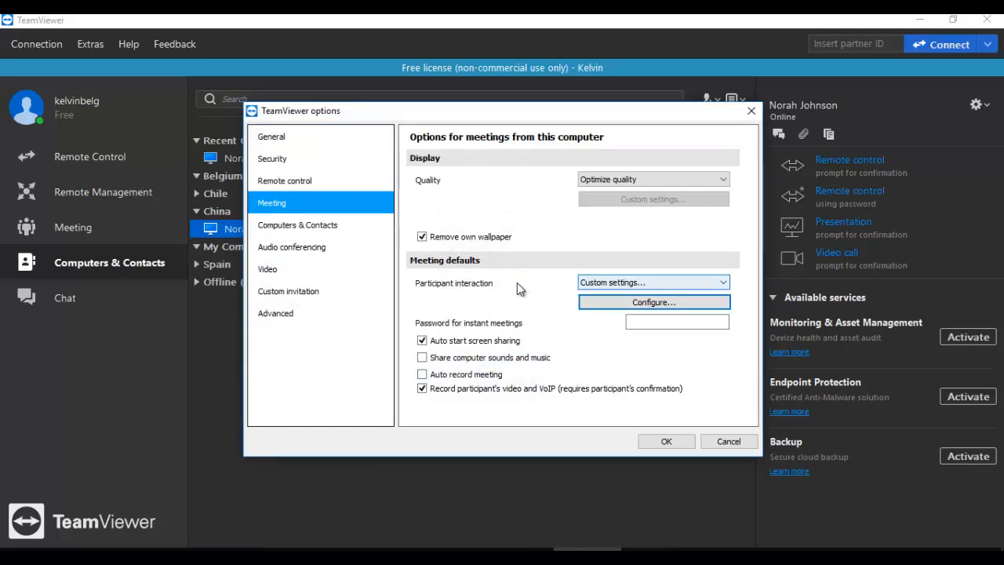
click(338, 226)
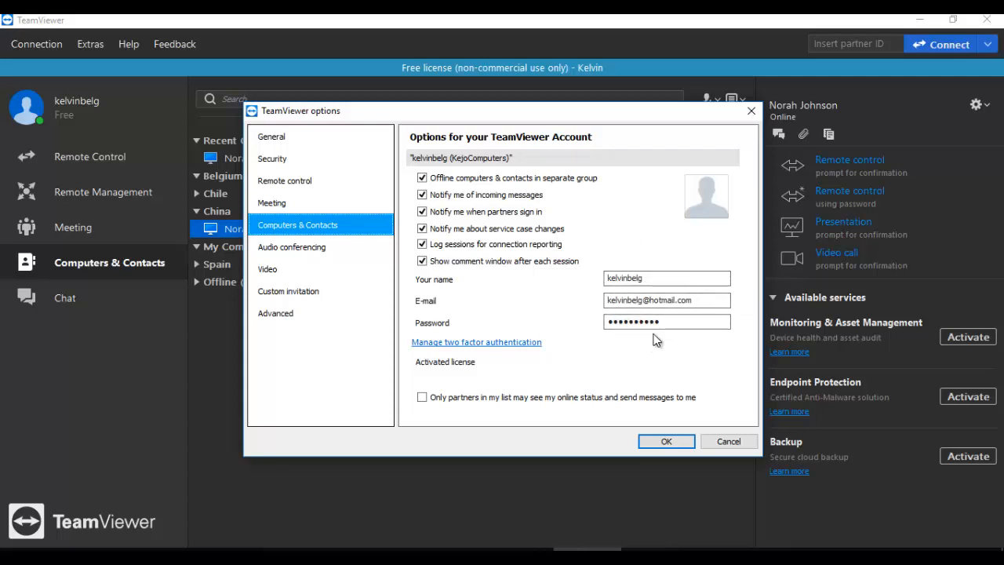
click(484, 343)
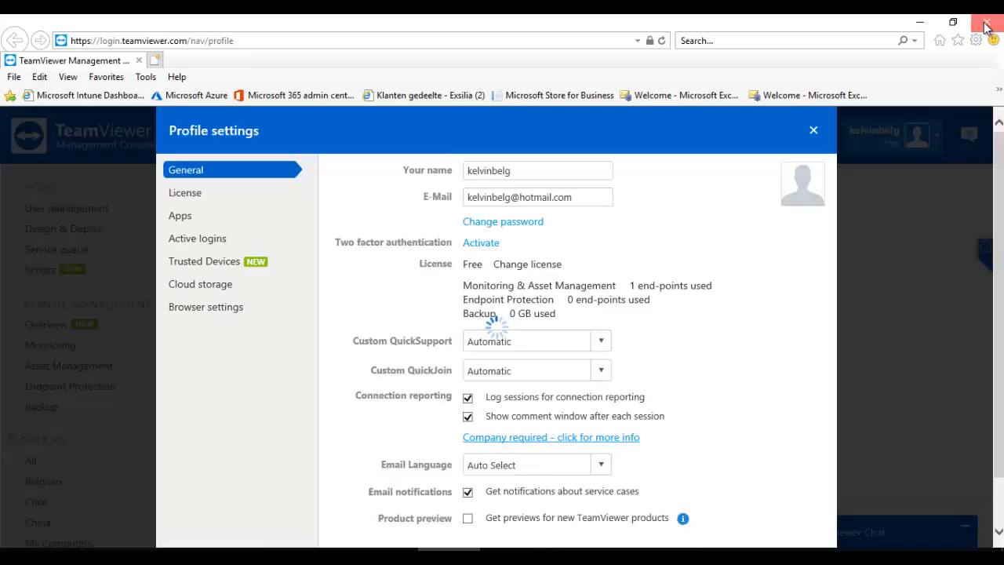
Step: Close the Internet Explorer window showing the Management Console profile settings
click(988, 23)
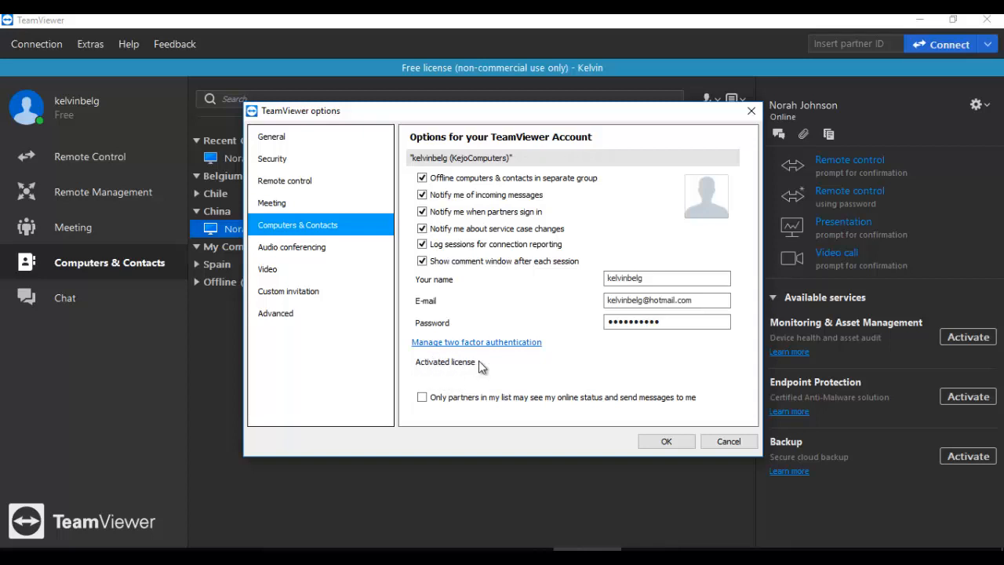
Step: Show the Audio conferencing settings, with speakers and microphone on Default Communication Device
mouse_move(481, 367)
click(311, 249)
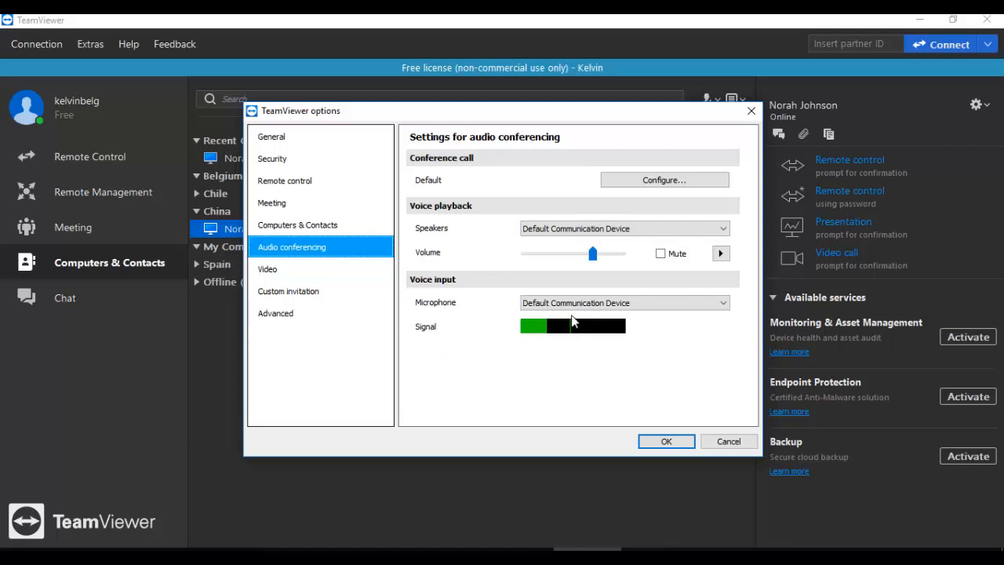
Step: Check the available speaker devices without changing them, then show the Video settings
click(580, 232)
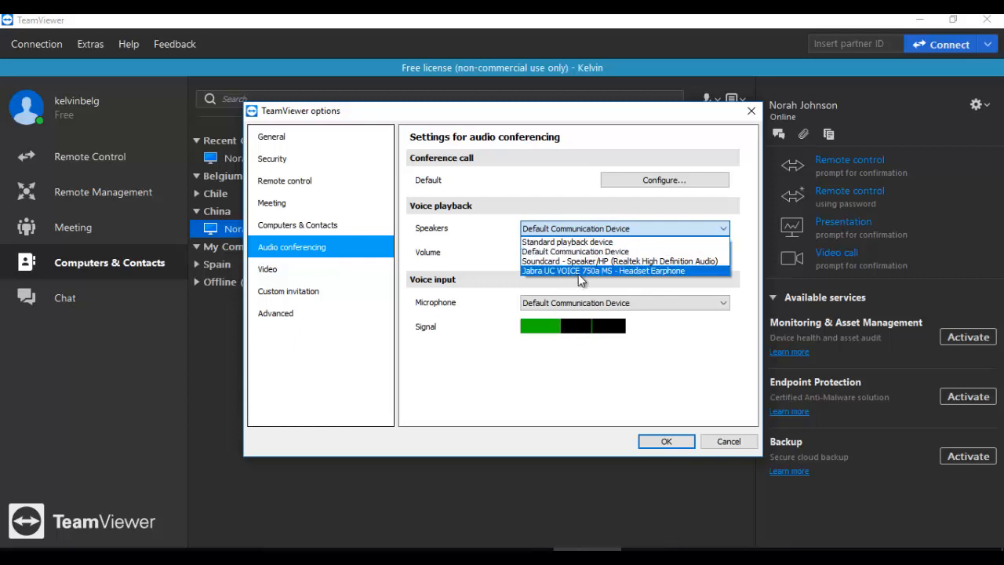
click(525, 201)
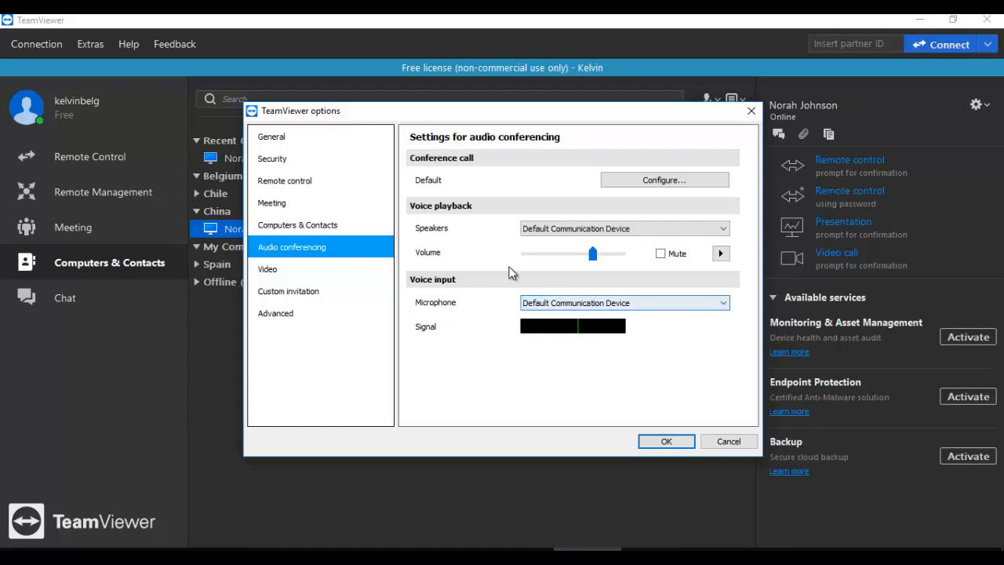
click(323, 272)
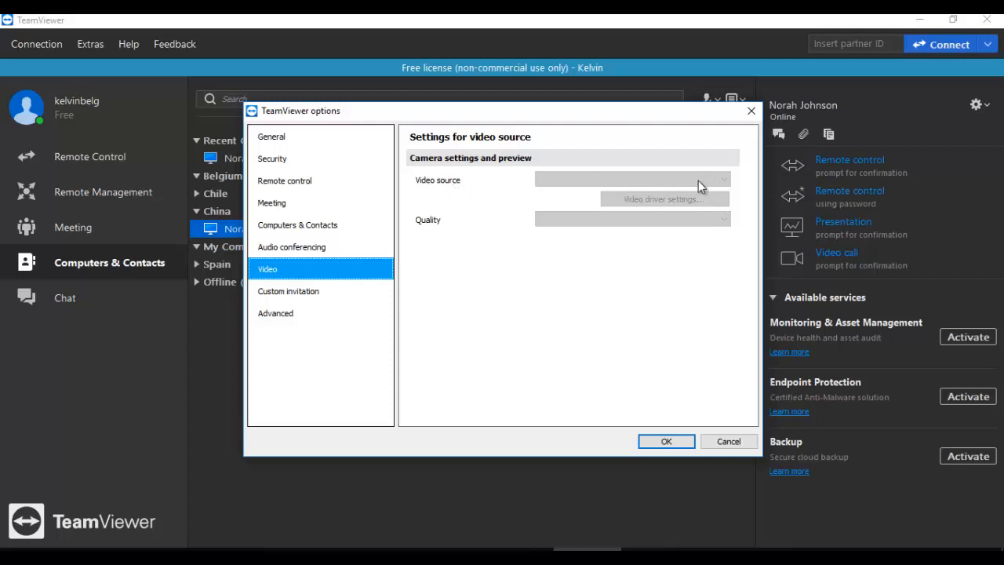
Step: Delete lines from the custom invitation message, then reset it to the default Remote control invitation text
click(303, 294)
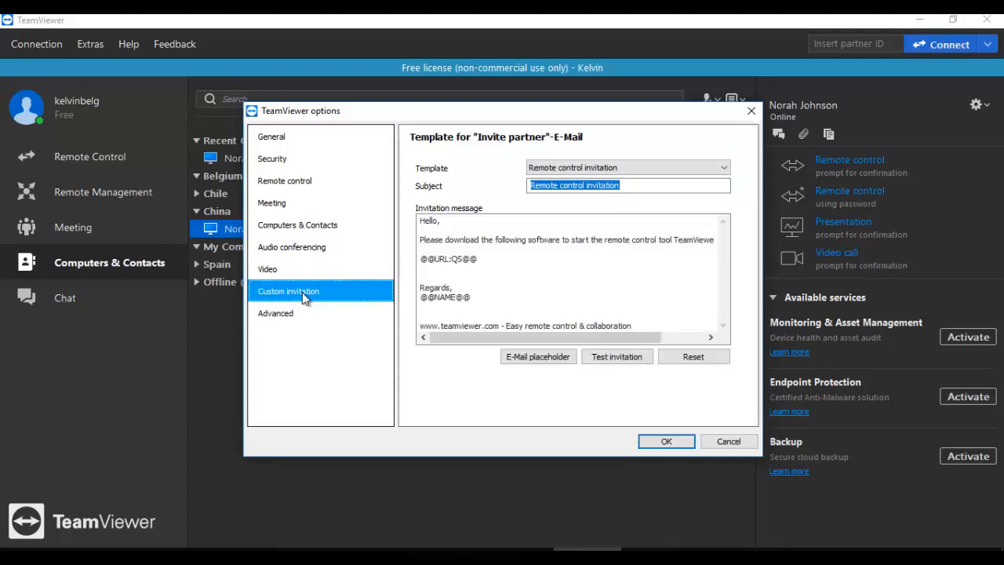
click(496, 241)
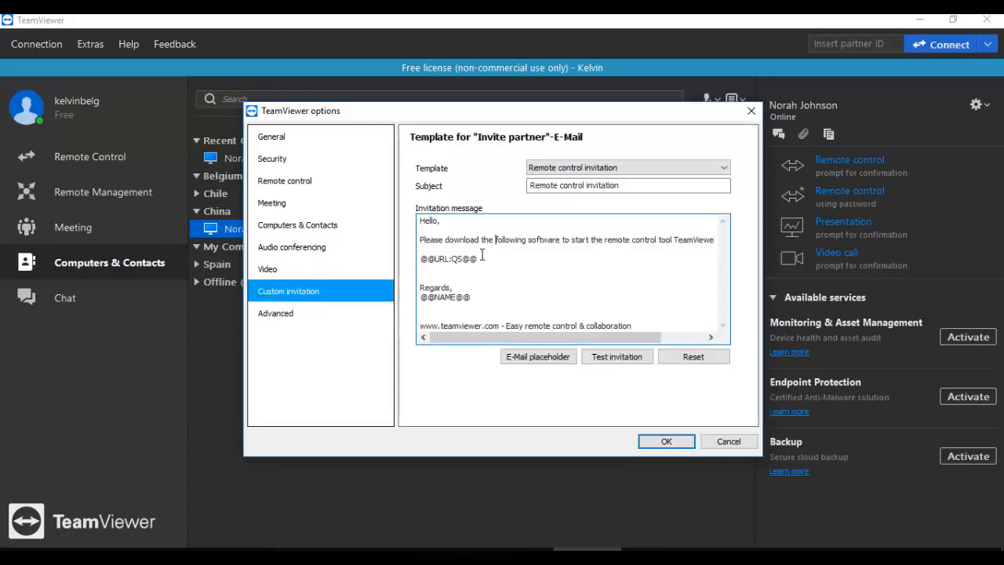
drag(497, 261, 422, 240)
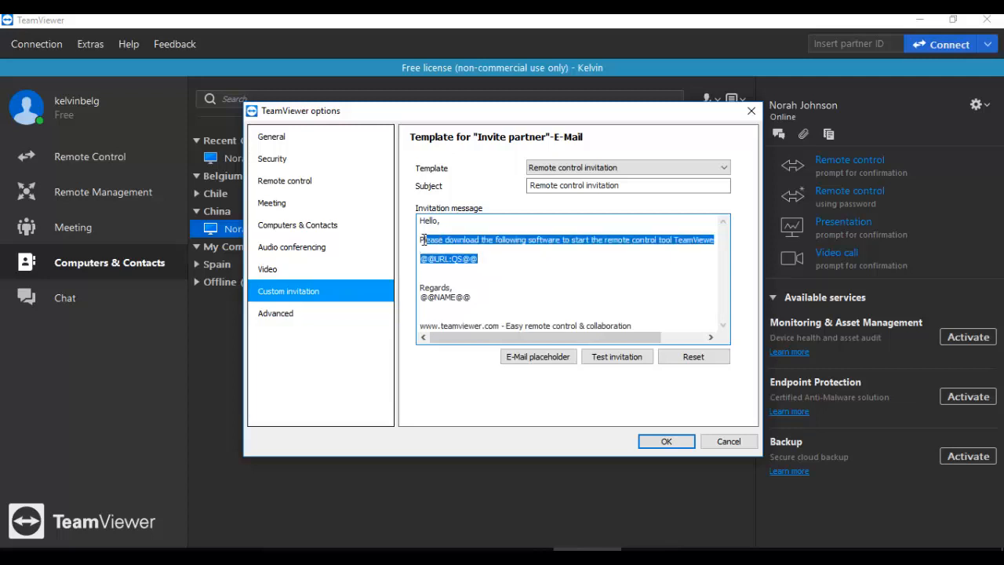
key(BackSpace)
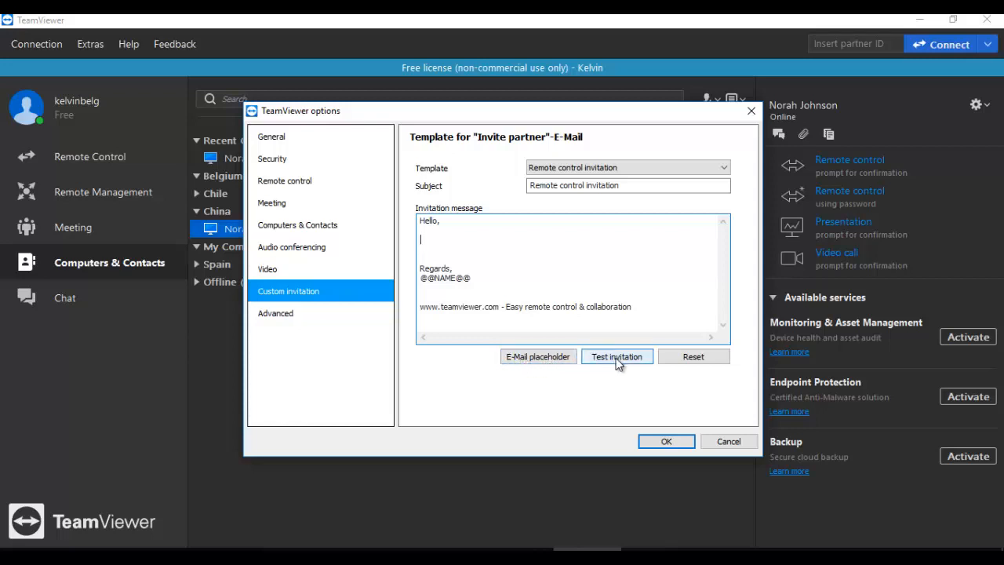
click(679, 358)
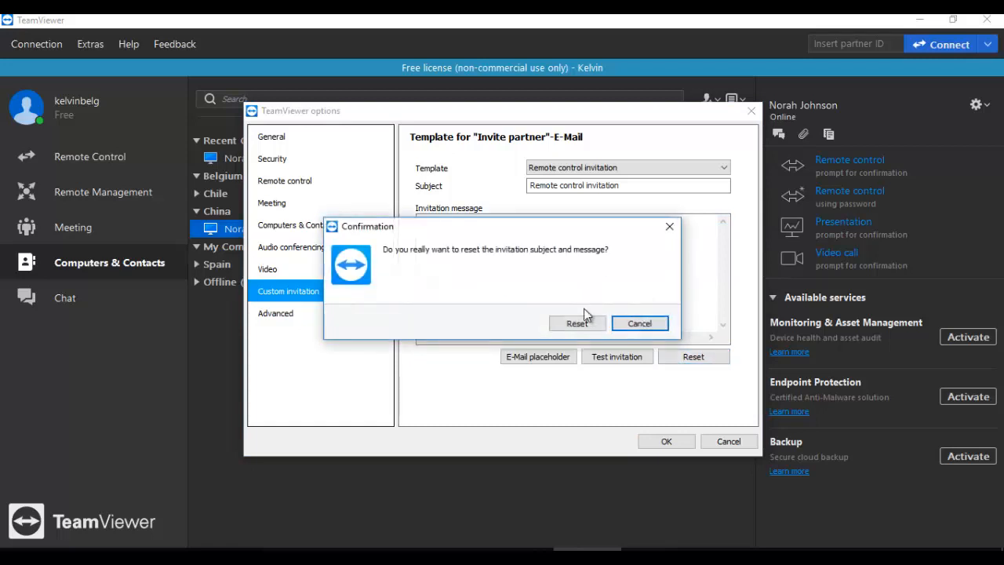
click(578, 323)
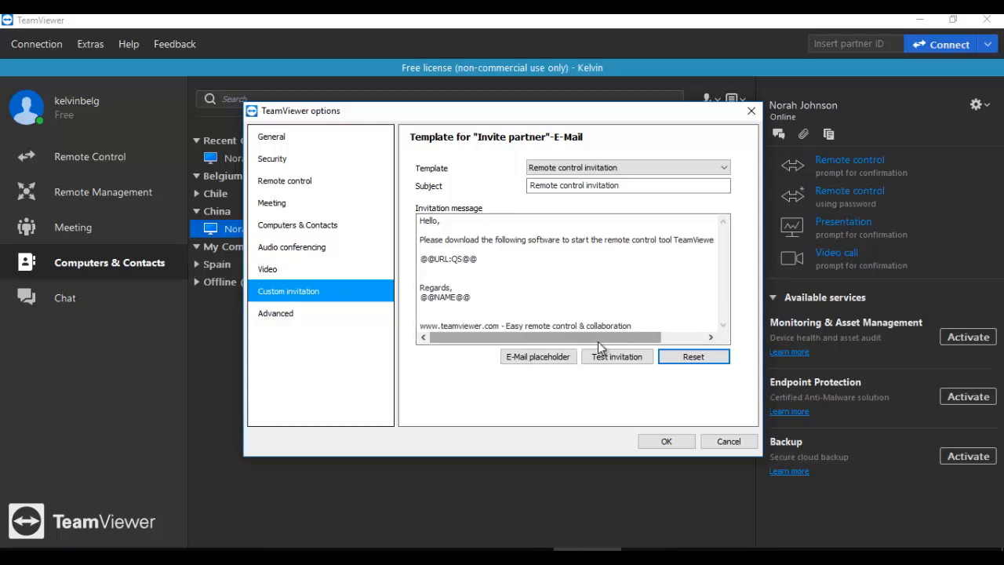
drag(607, 345, 580, 345)
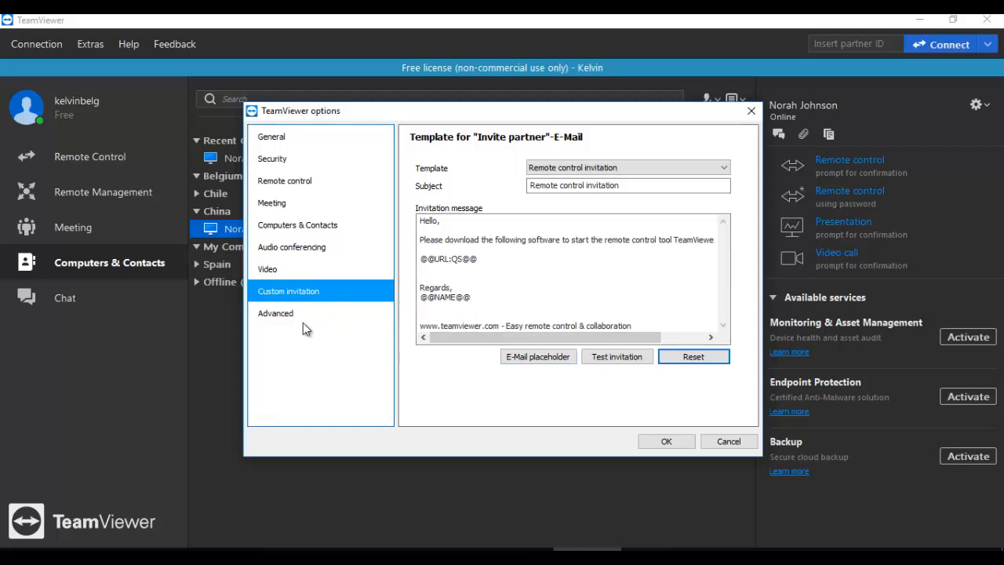
Step: Show all advanced options and review language and update lists, keeping Auto select, Weekly and All updates
click(276, 315)
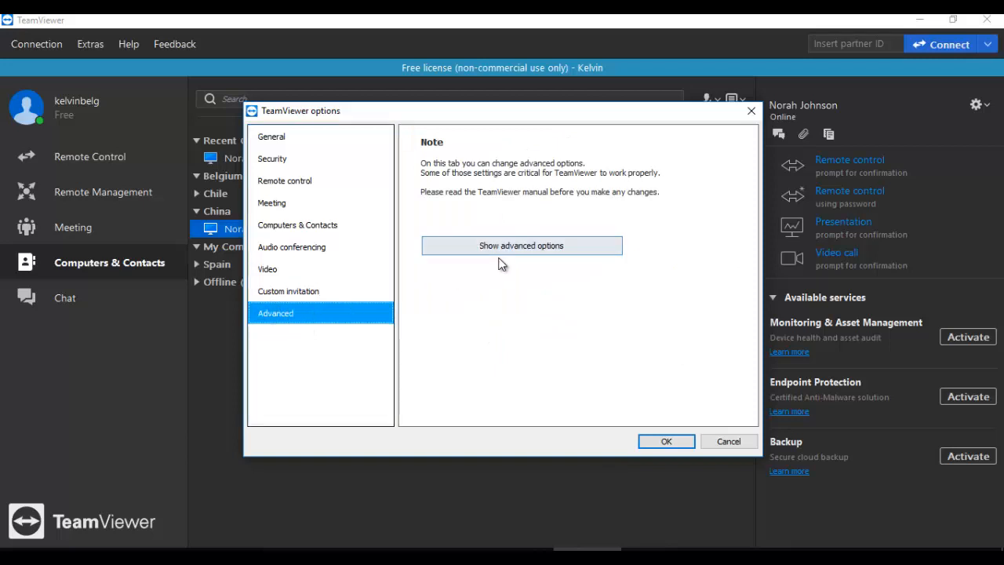
click(527, 246)
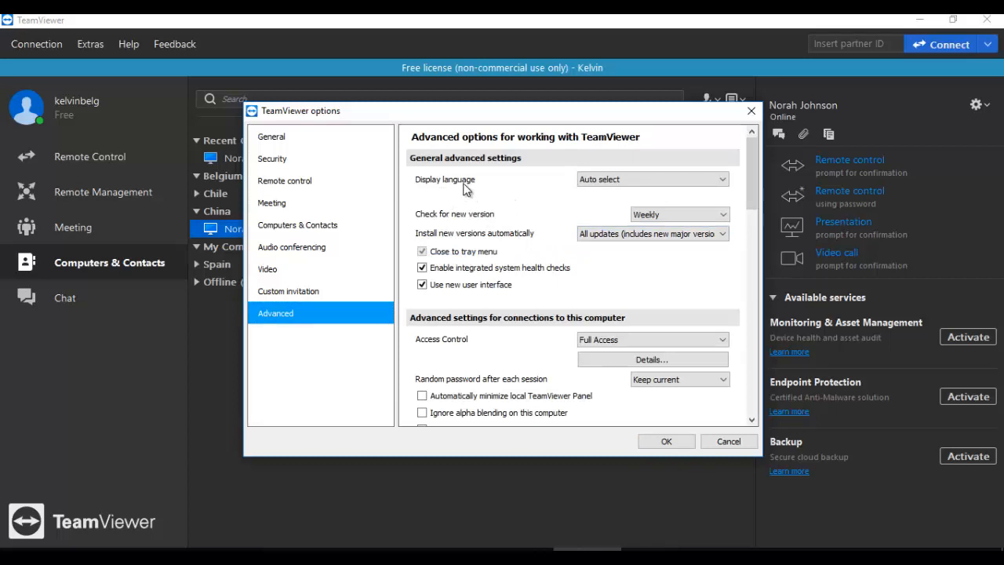
click(651, 179)
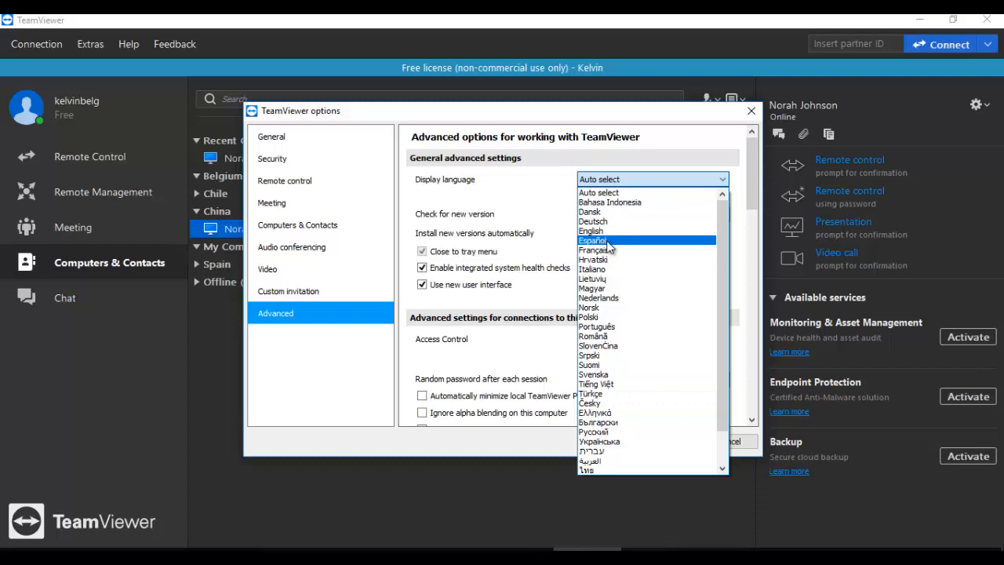
click(524, 235)
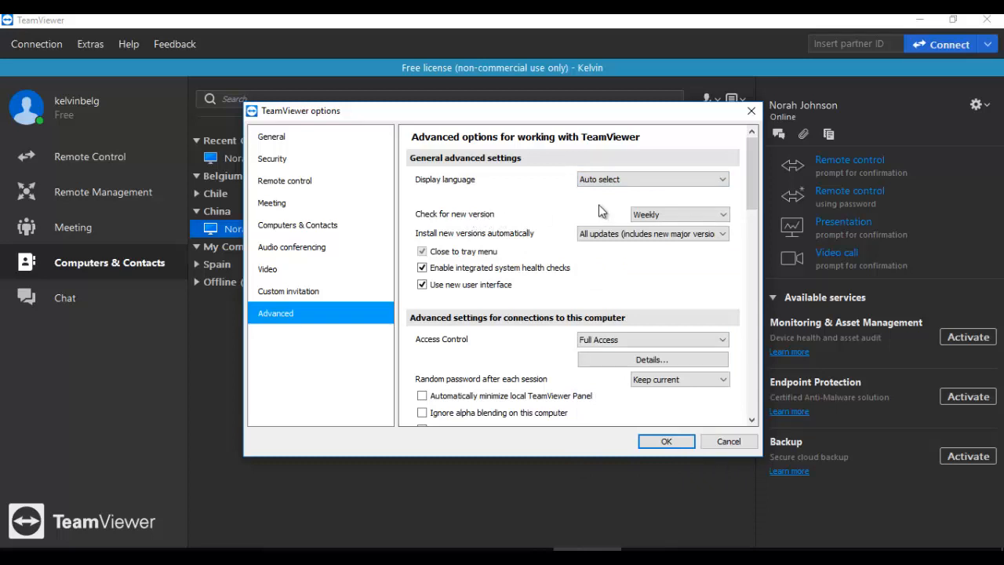
click(682, 214)
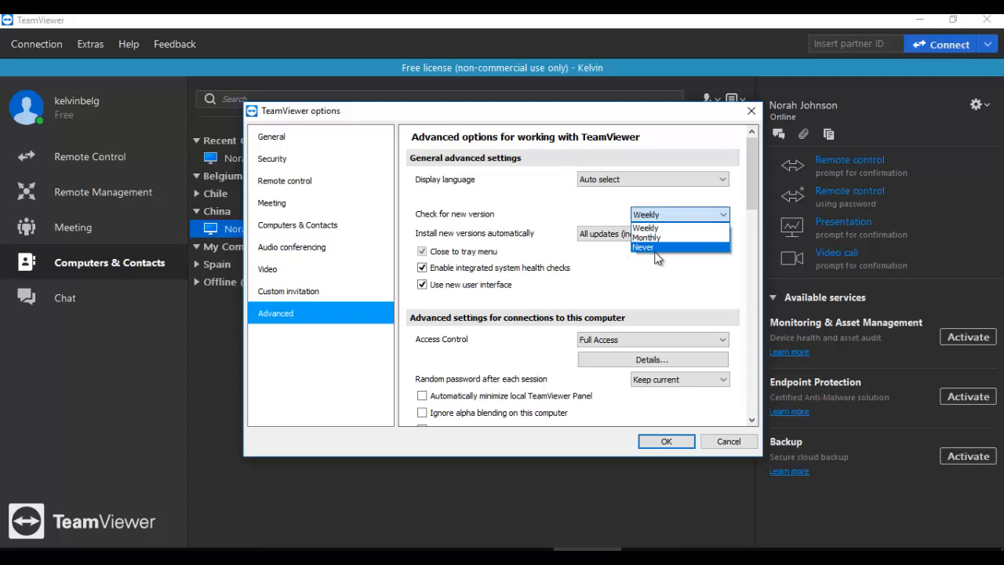
click(634, 271)
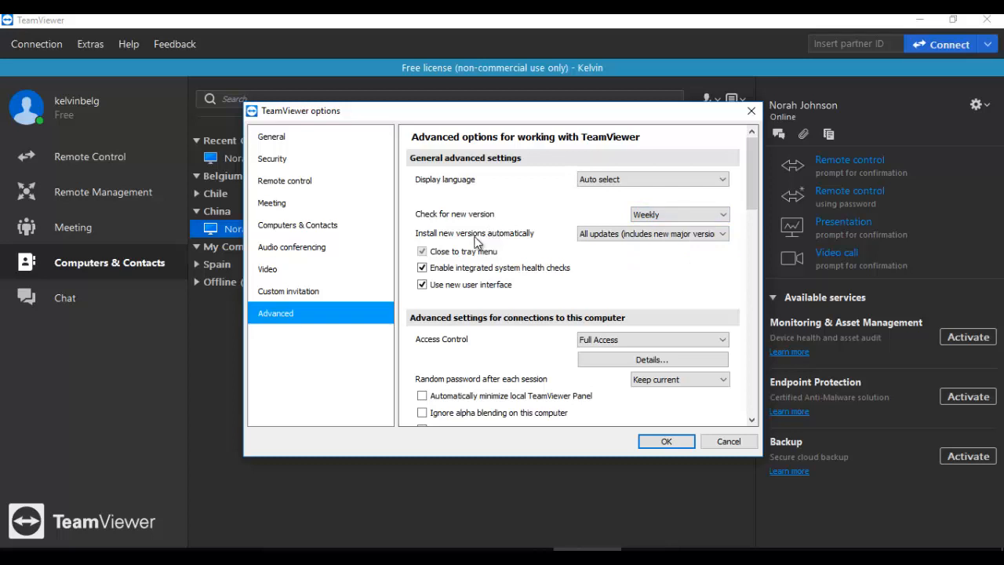
click(608, 235)
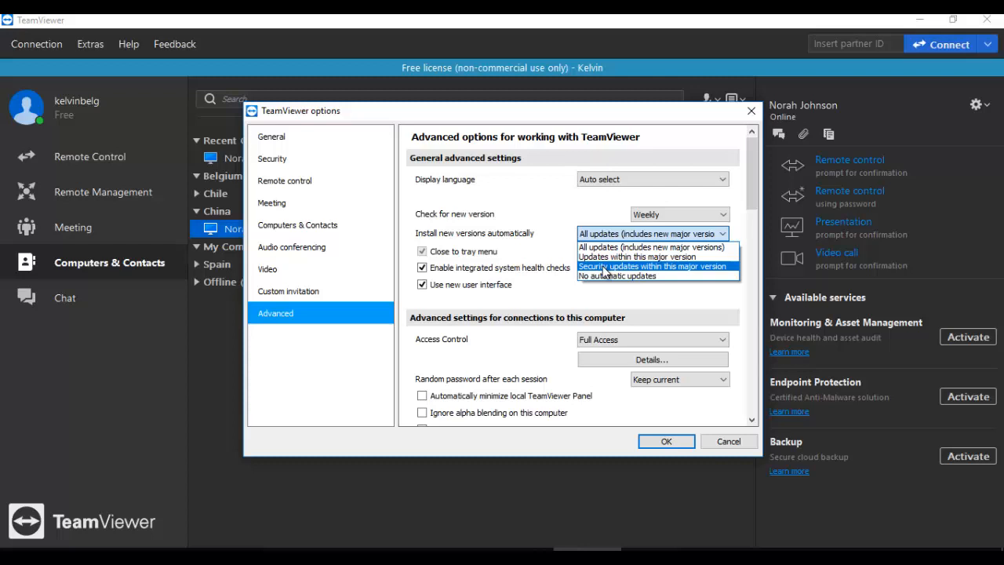
click(531, 235)
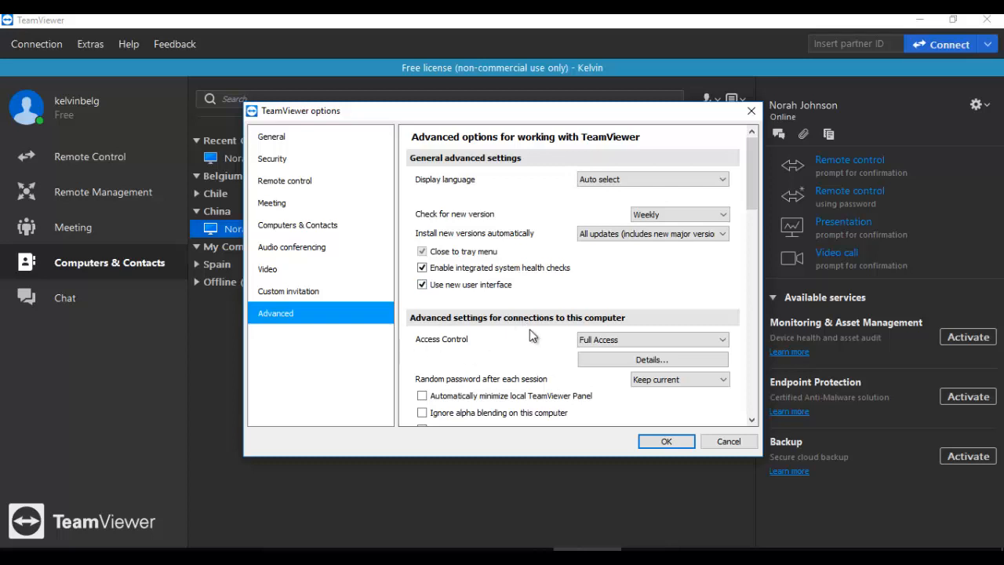
Step: Review incoming access levels, keeping Full Access, and scroll through the remaining advanced settings
click(621, 339)
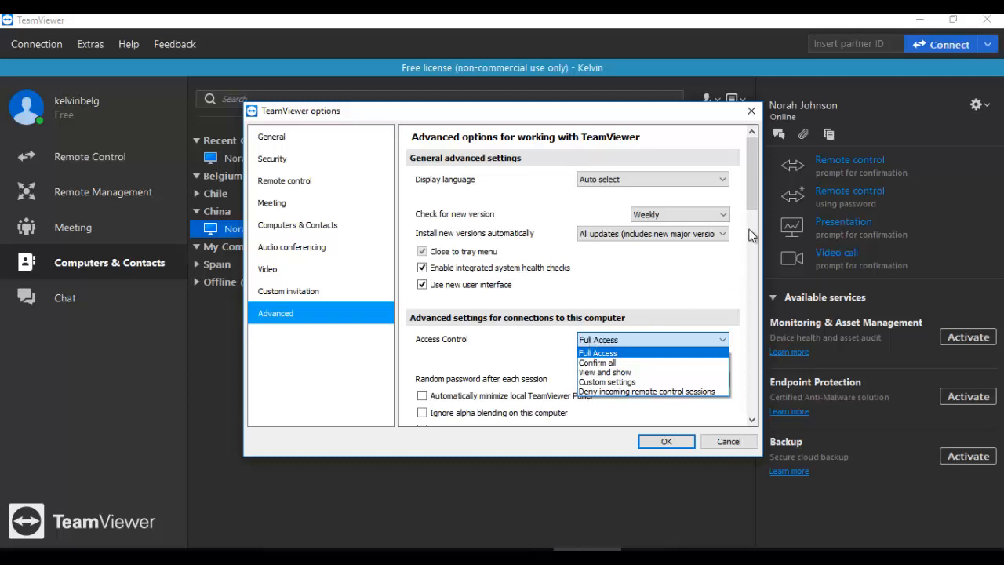
click(753, 194)
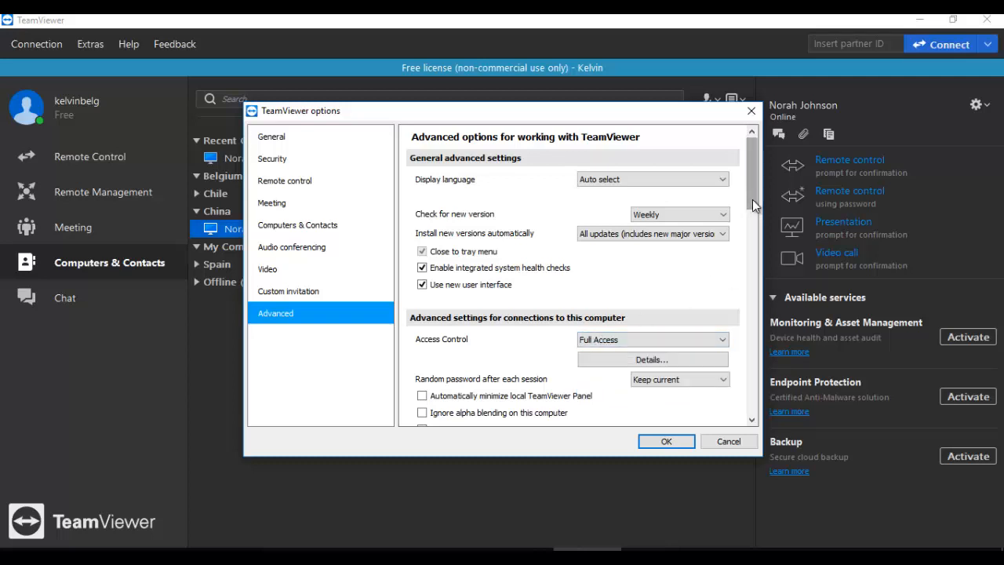
drag(750, 197, 749, 237)
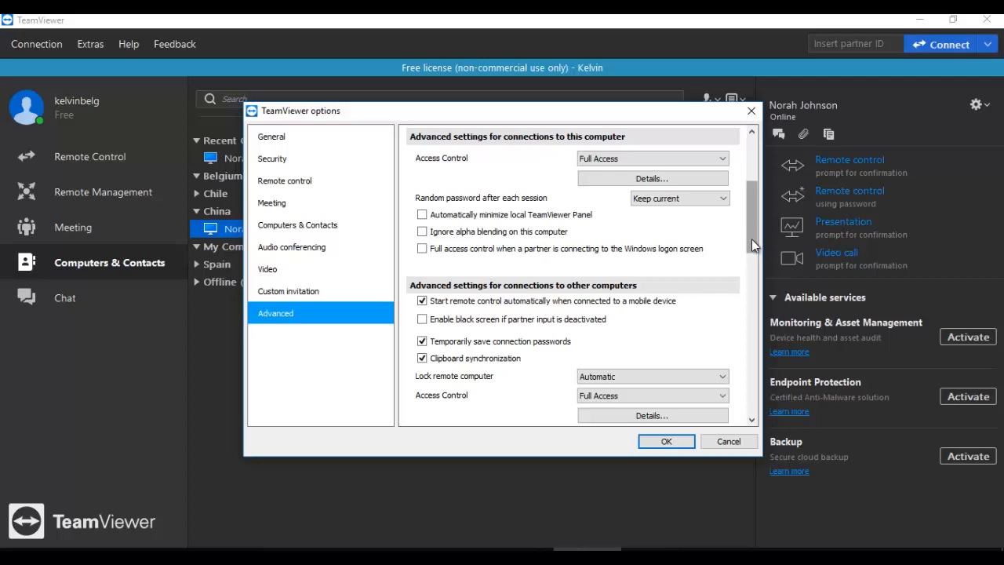
drag(752, 239, 748, 320)
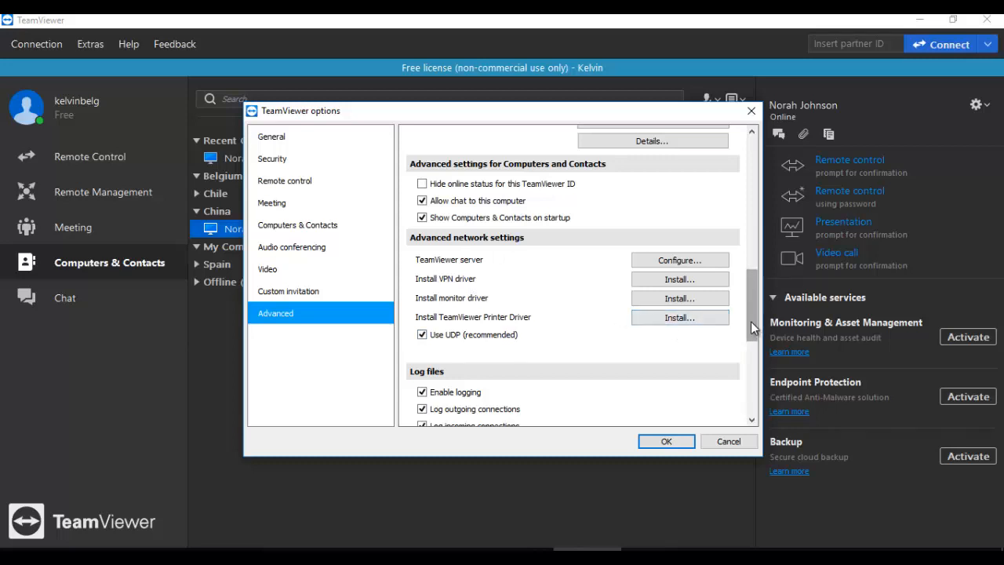
mouse_move(750, 321)
mouse_down()
mouse_move(748, 346)
mouse_move(747, 316)
mouse_up()
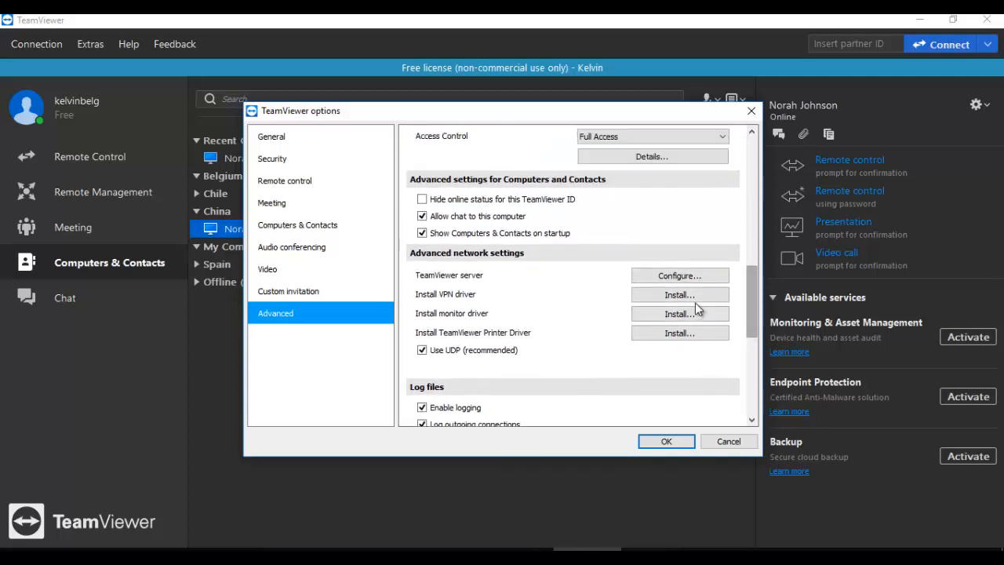
Step: Open and cancel the TeamViewer server configuration, scroll the list, and close options without saving
click(687, 277)
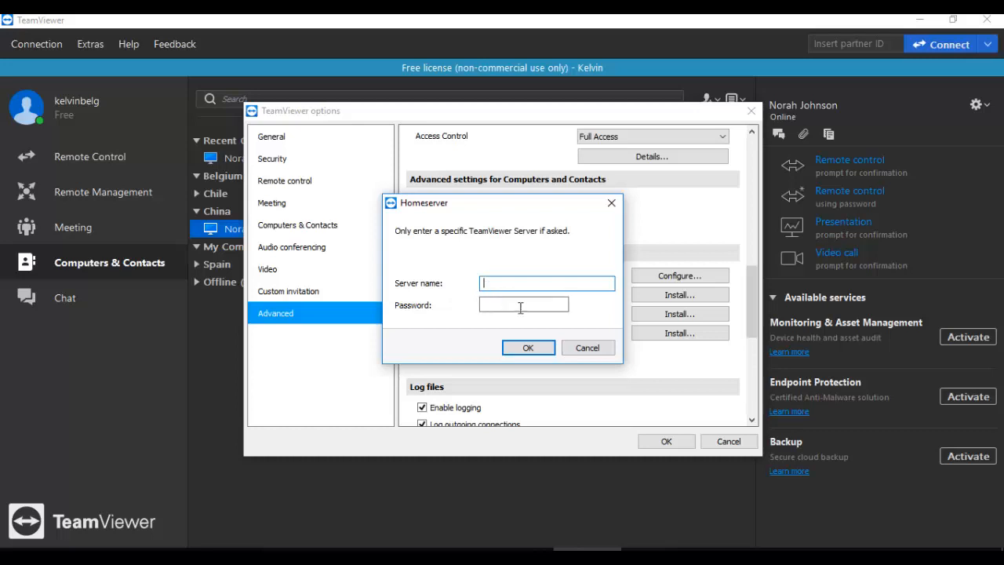
click(589, 351)
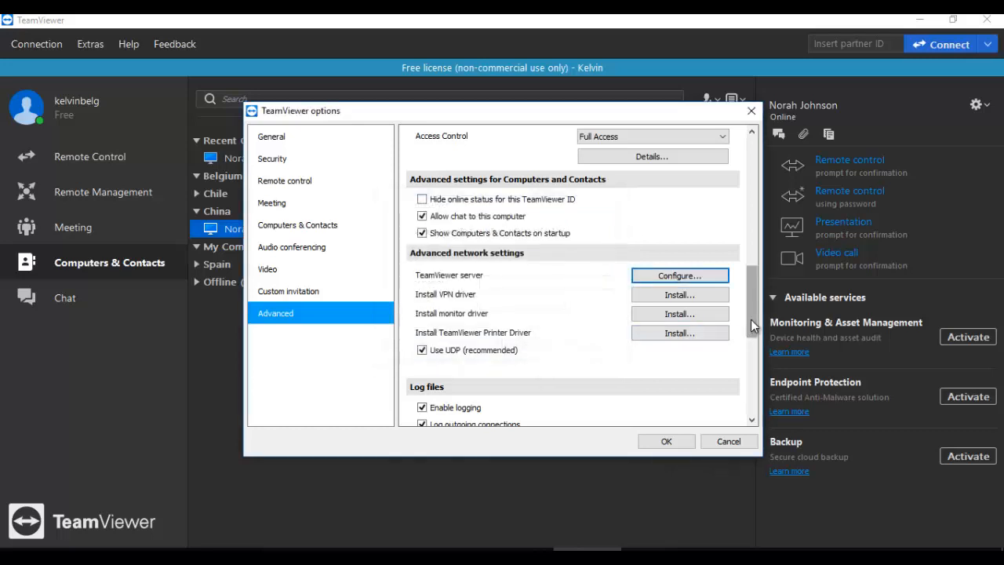
drag(750, 319, 747, 364)
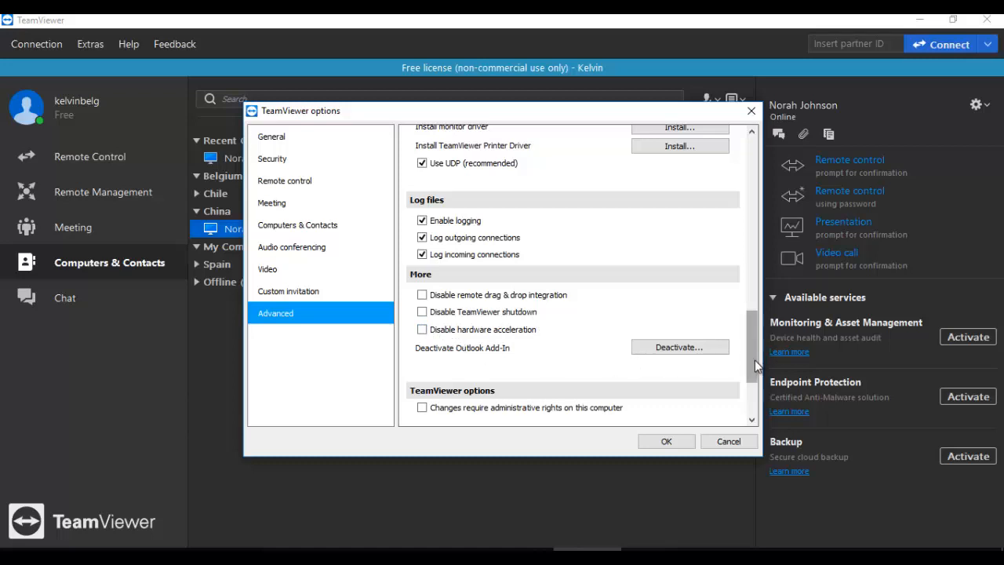
drag(755, 356, 748, 290)
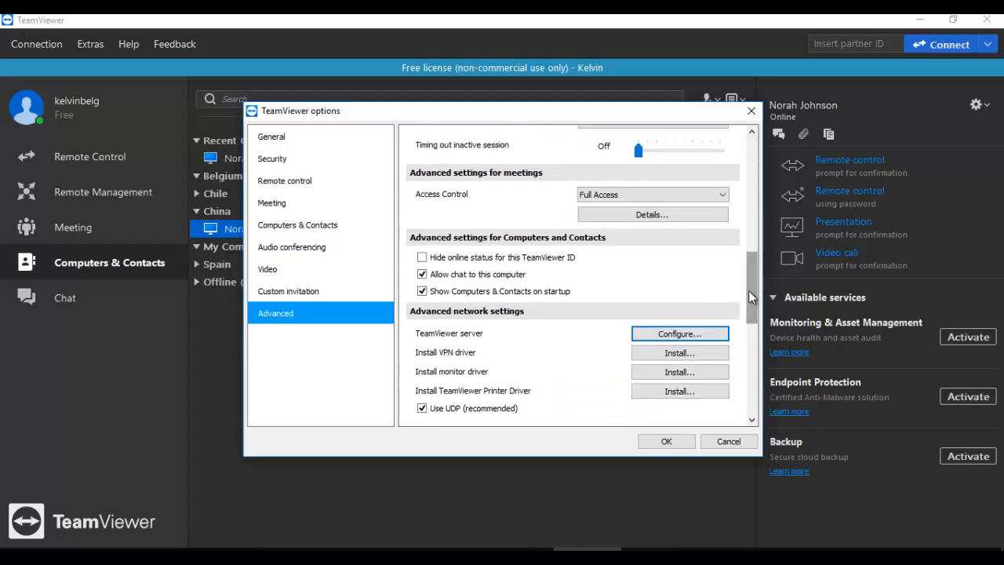
click(728, 443)
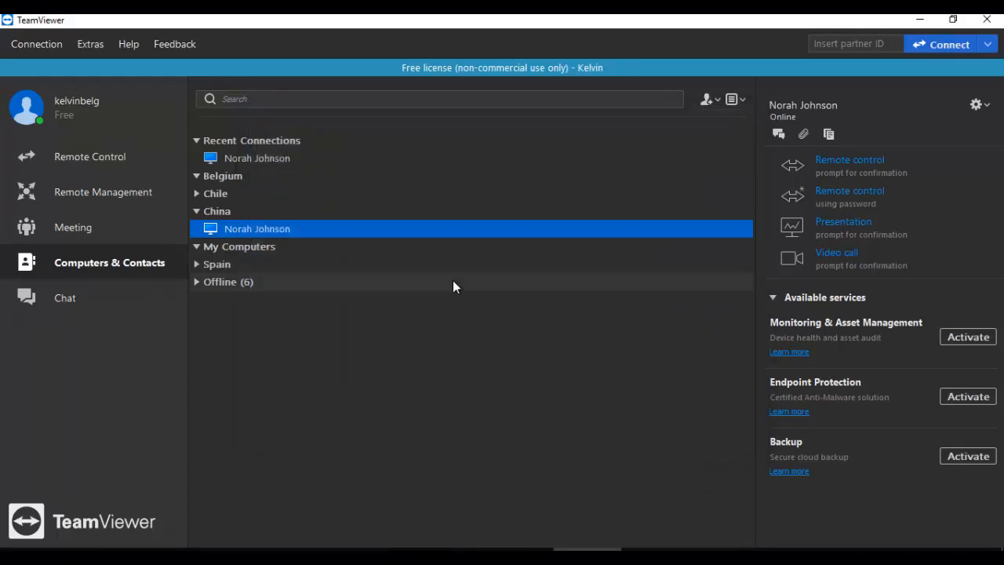
Step: Open Extras > Tell-A-Friend and cancel the partner invitation message
click(89, 46)
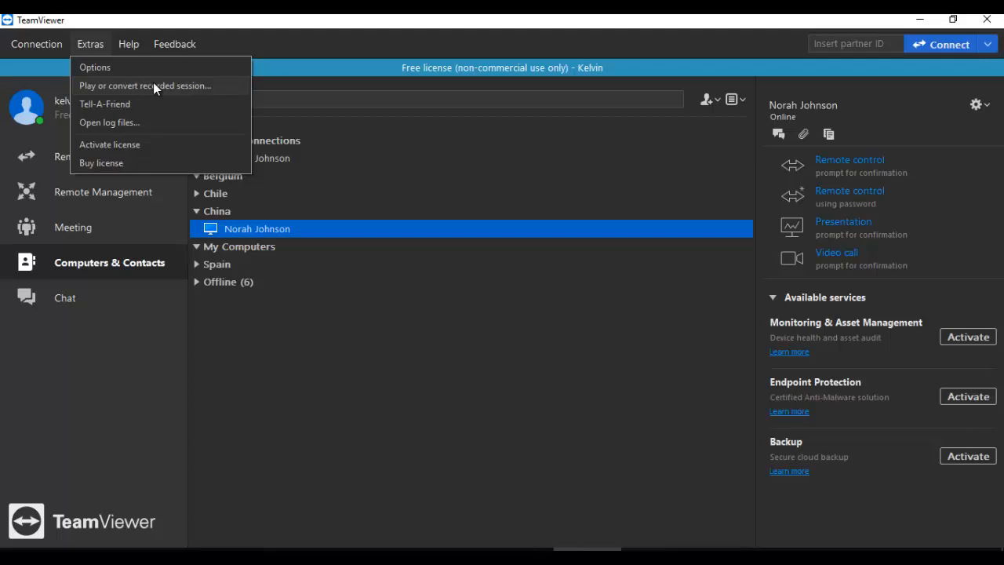
click(106, 104)
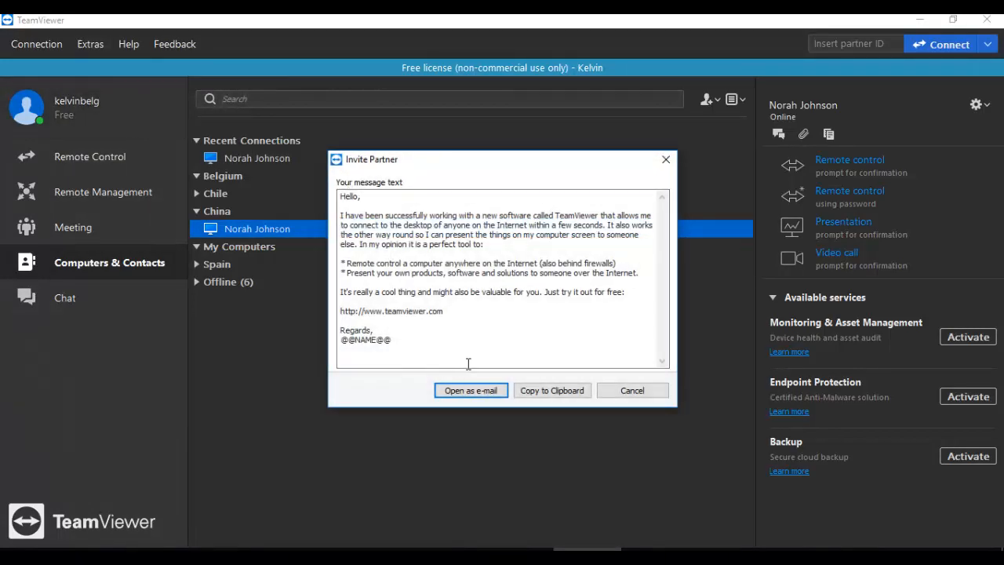
click(637, 390)
Step: View the TeamViewer log files folder from Extras, close it, and reopen the Extras menu
click(93, 45)
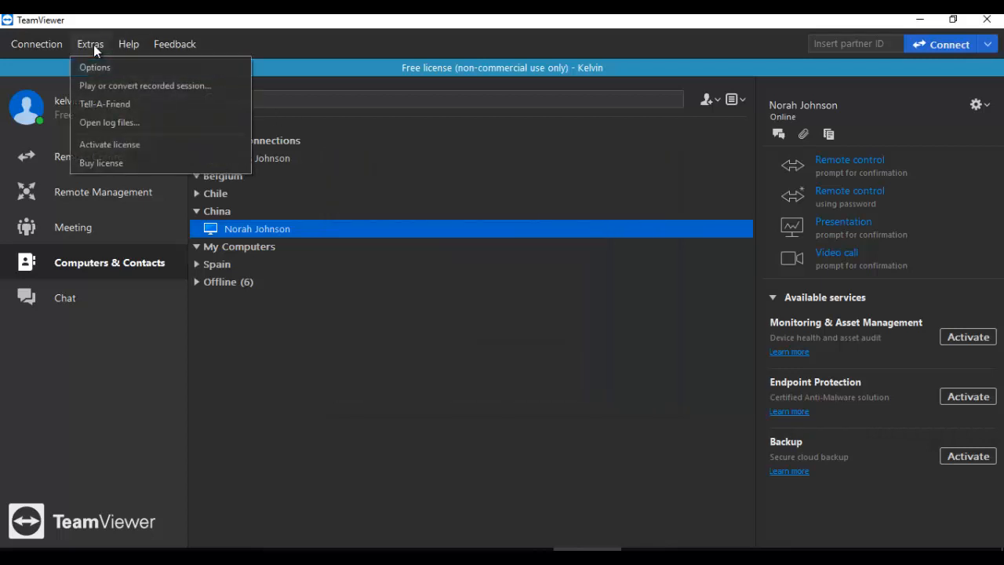
click(107, 124)
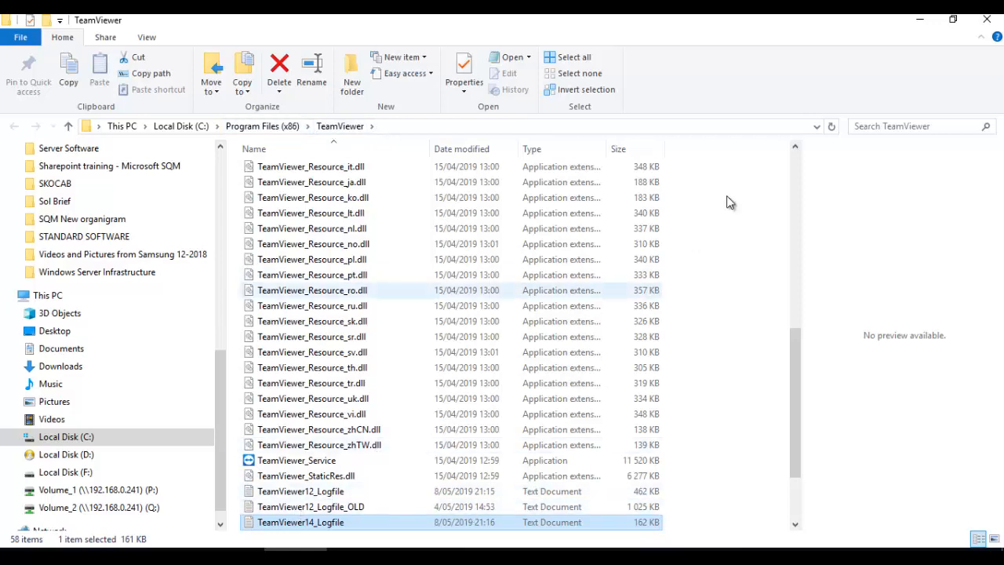
click(986, 19)
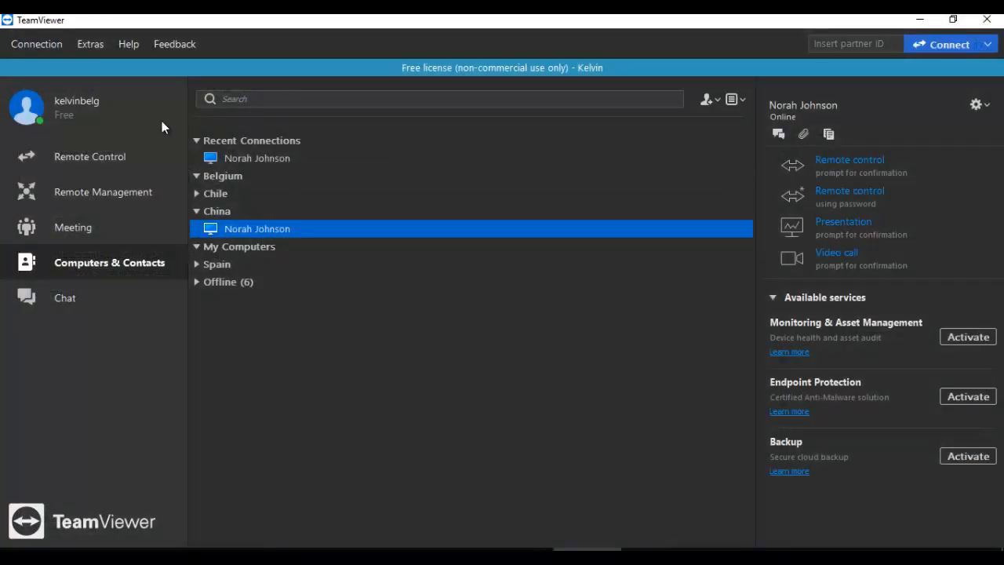
click(91, 44)
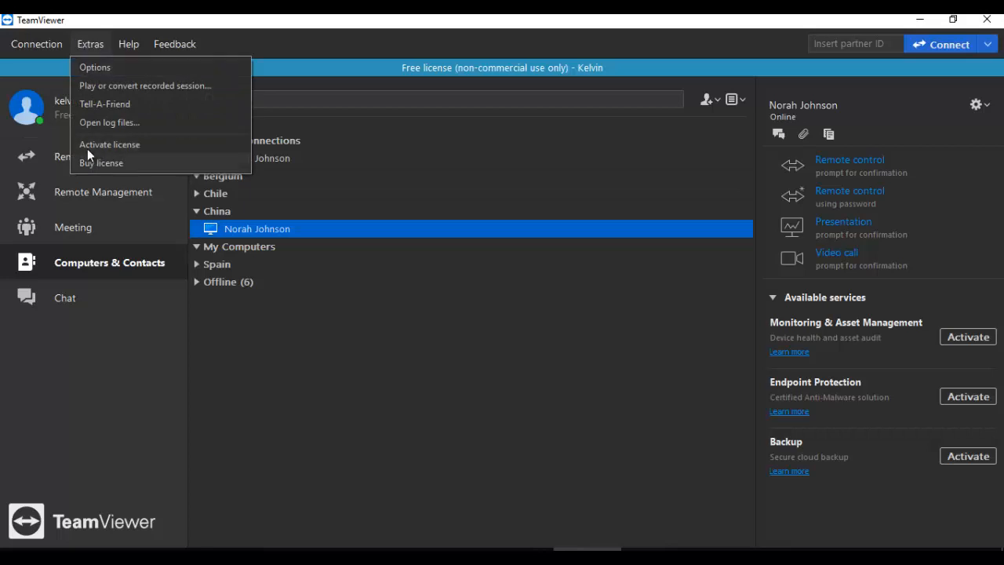
Step: Open the Activate license guidance page from Extras and close the browser window
click(120, 145)
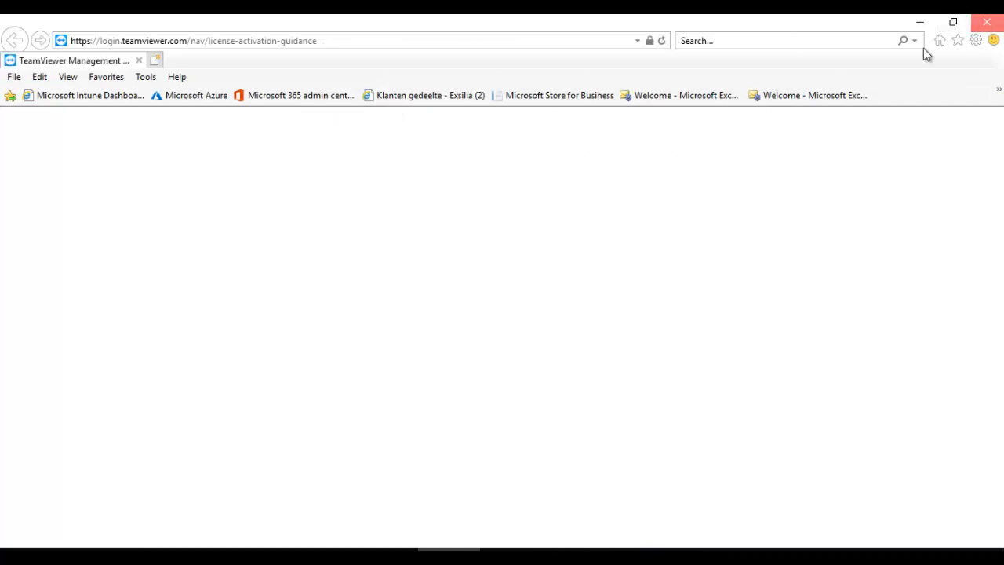
click(986, 22)
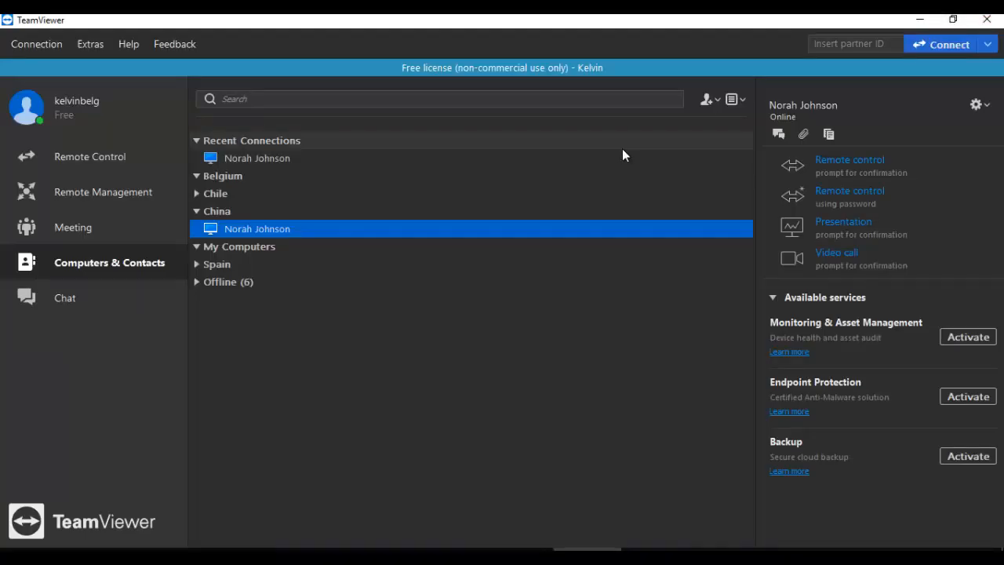
click(93, 45)
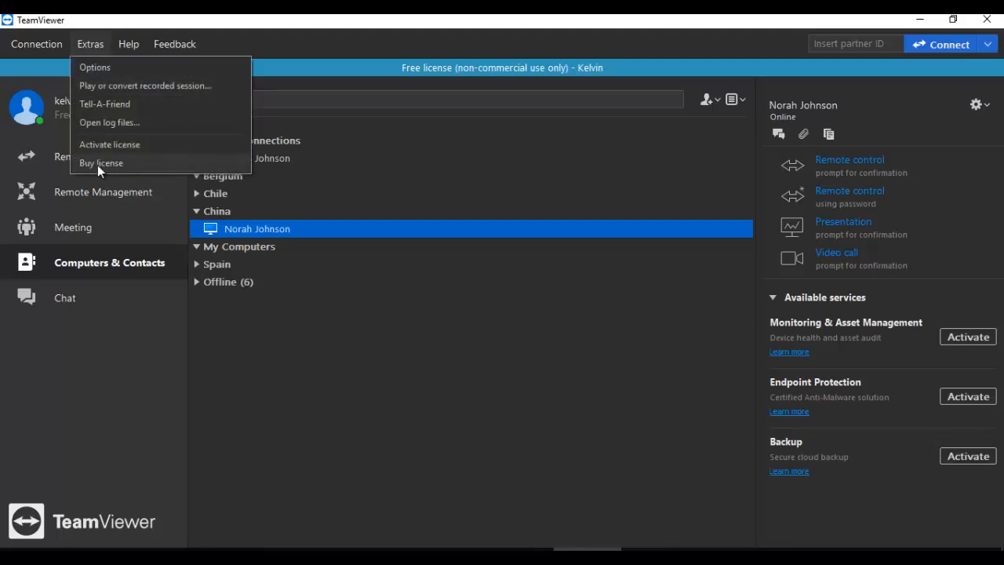
mouse_move(132, 46)
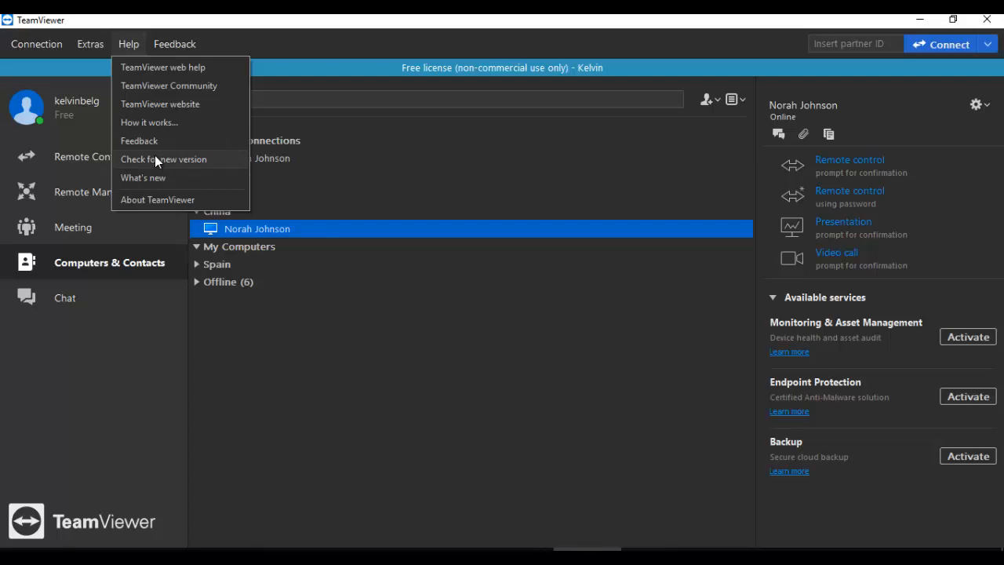
click(155, 200)
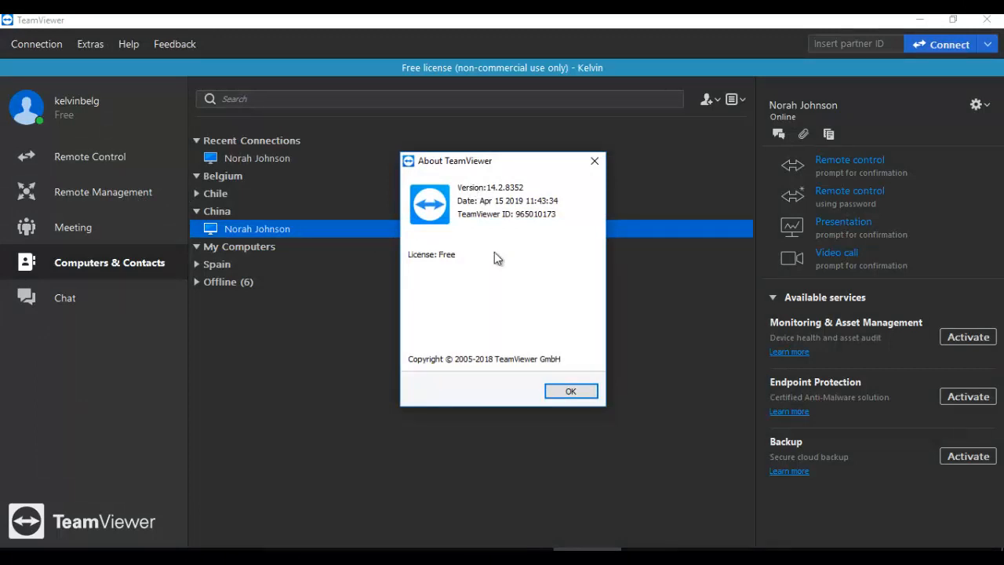
click(570, 389)
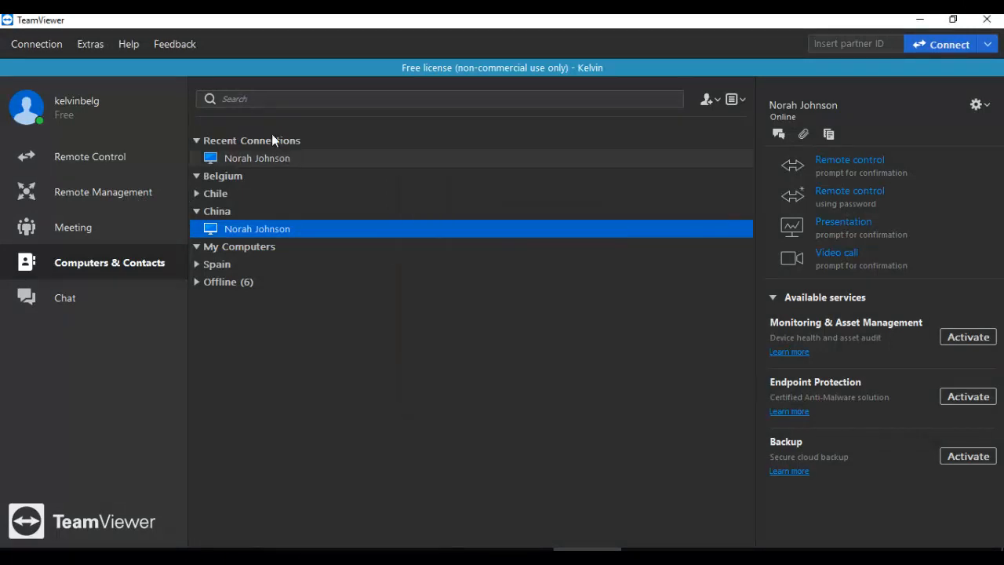
Step: Submit happy feedback with the comment 'I am happy with TeamViewer'
click(174, 44)
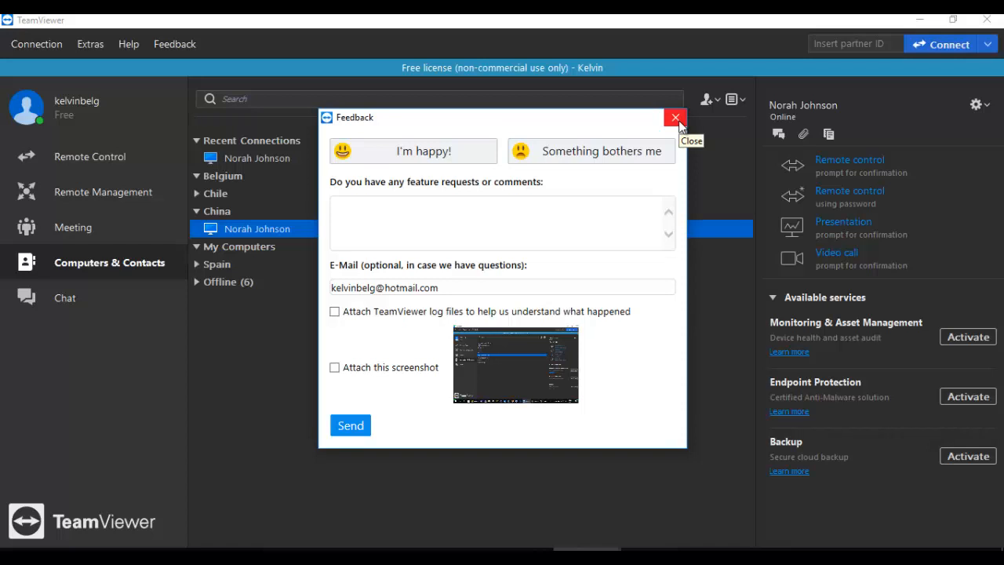
click(399, 152)
click(432, 222)
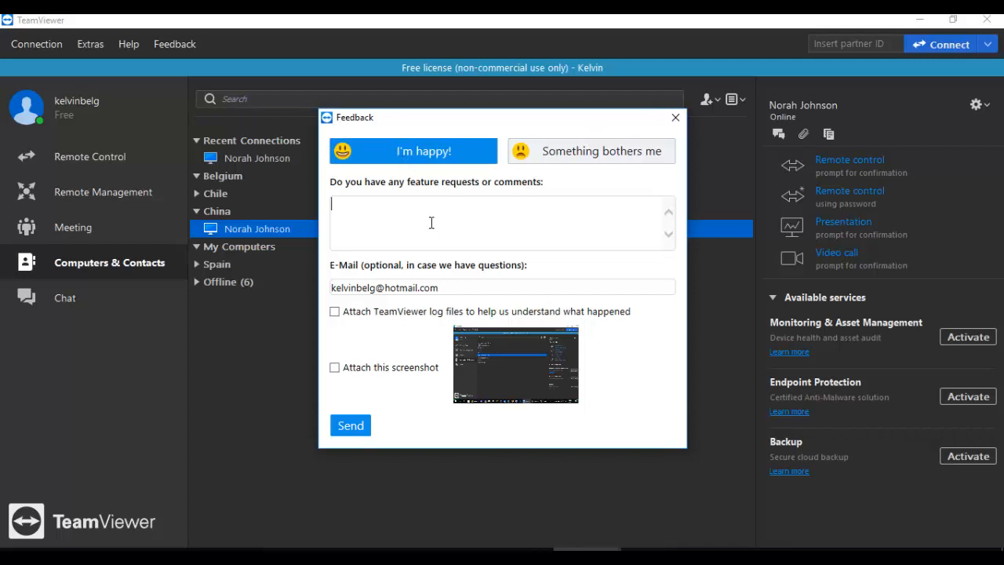
text(I am happy with TeamViewer)
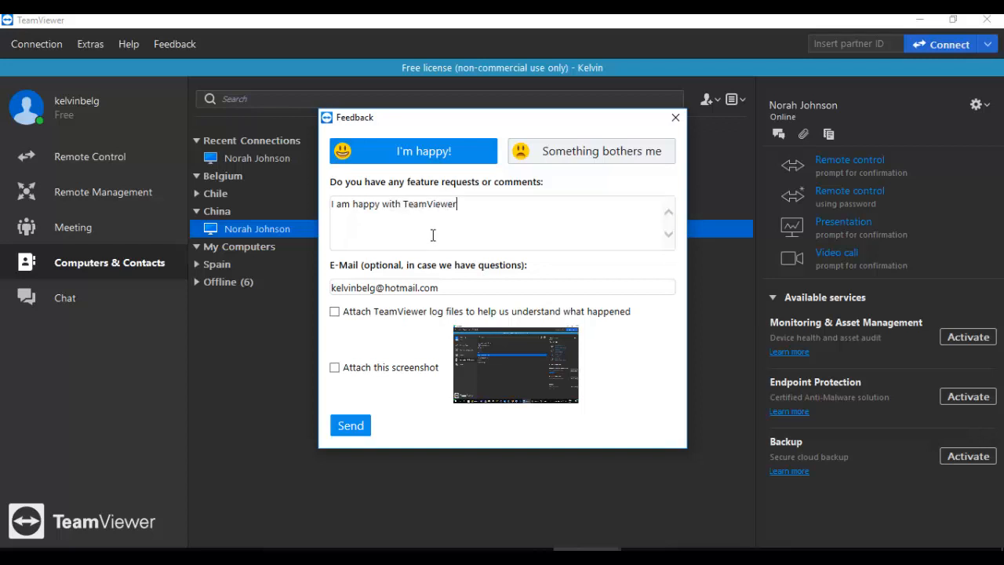
click(350, 426)
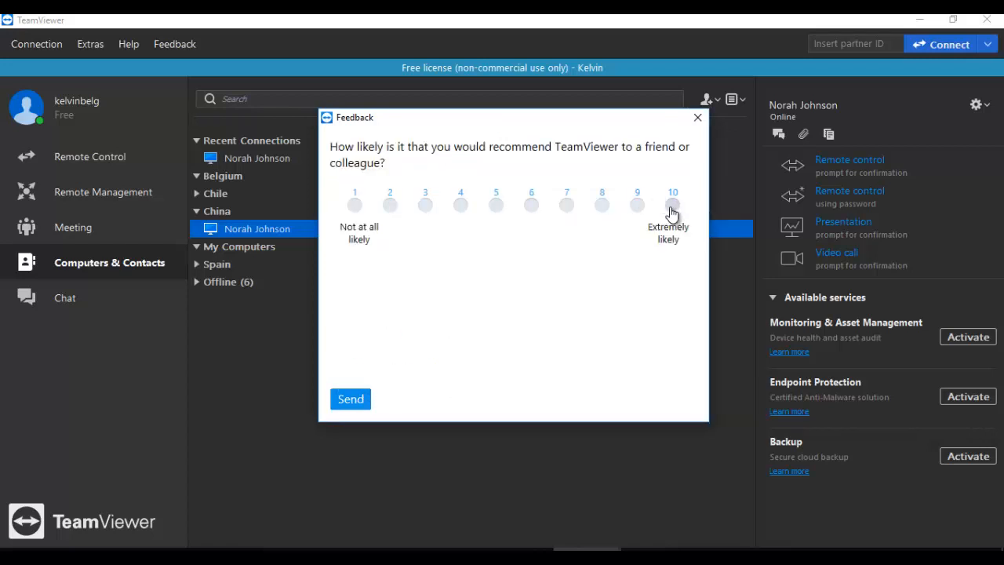
Step: Send a recommendation rating of 10, close the thank-you message, and reopen then close Feedback
click(676, 206)
click(350, 400)
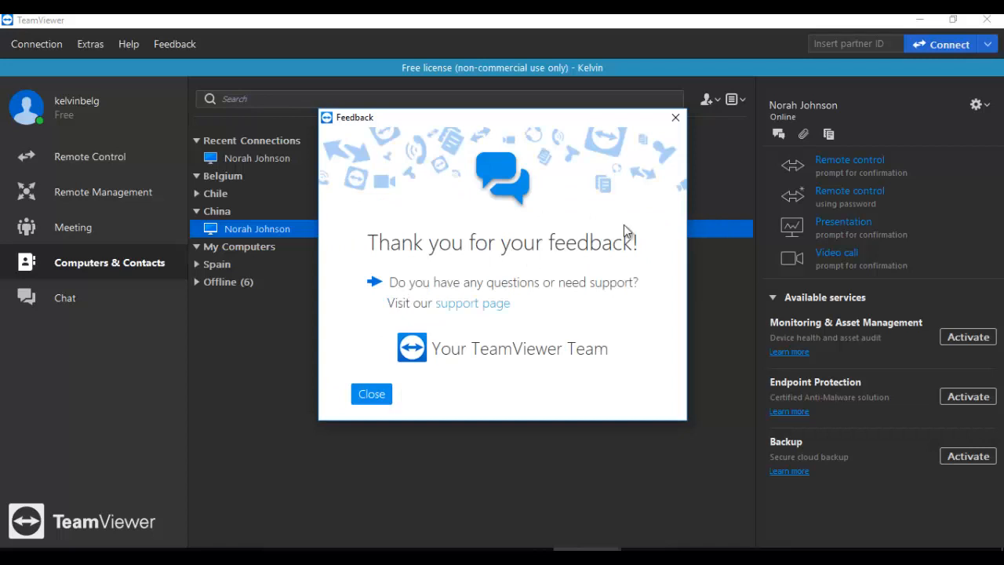
click(676, 118)
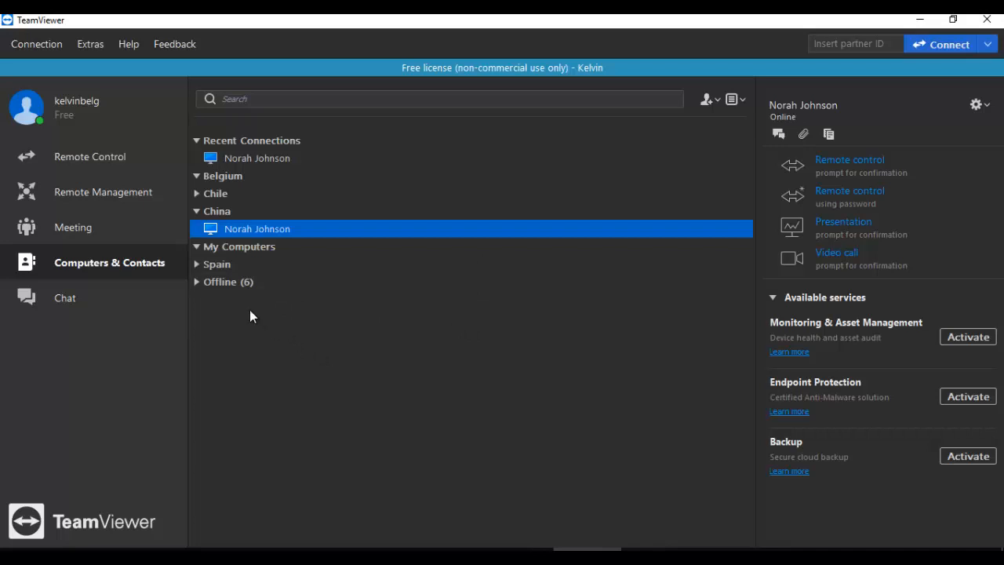
click(168, 45)
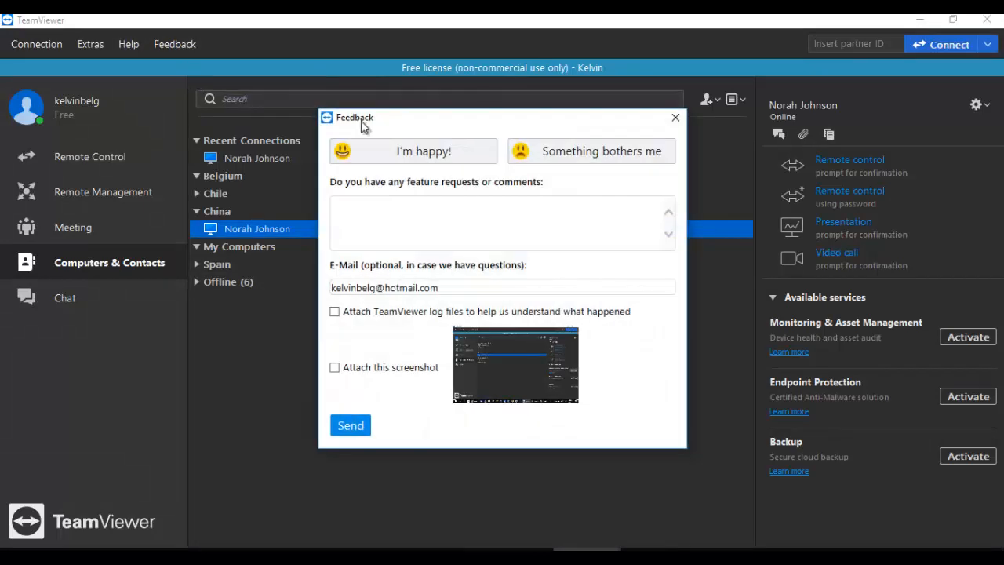
click(675, 120)
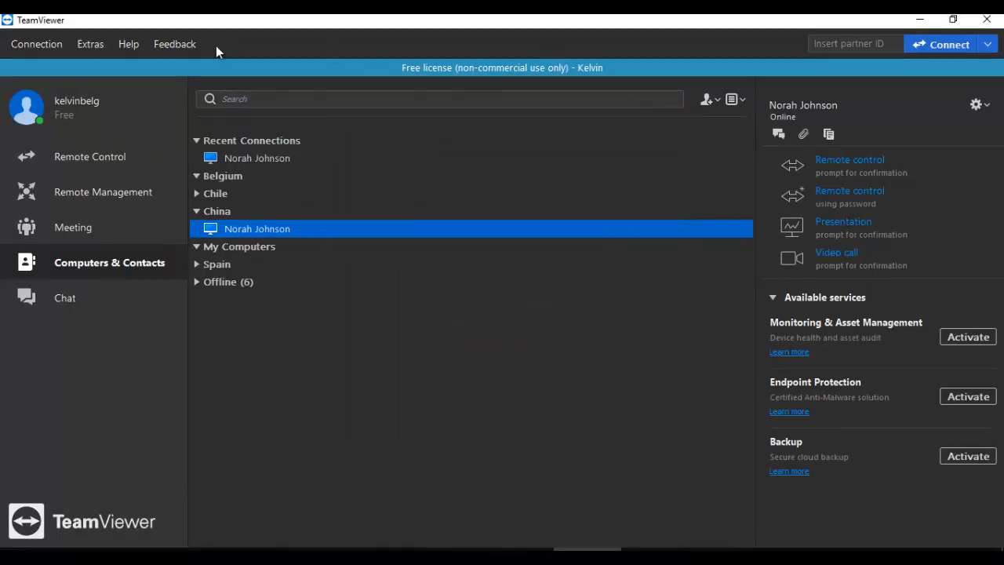
click(34, 46)
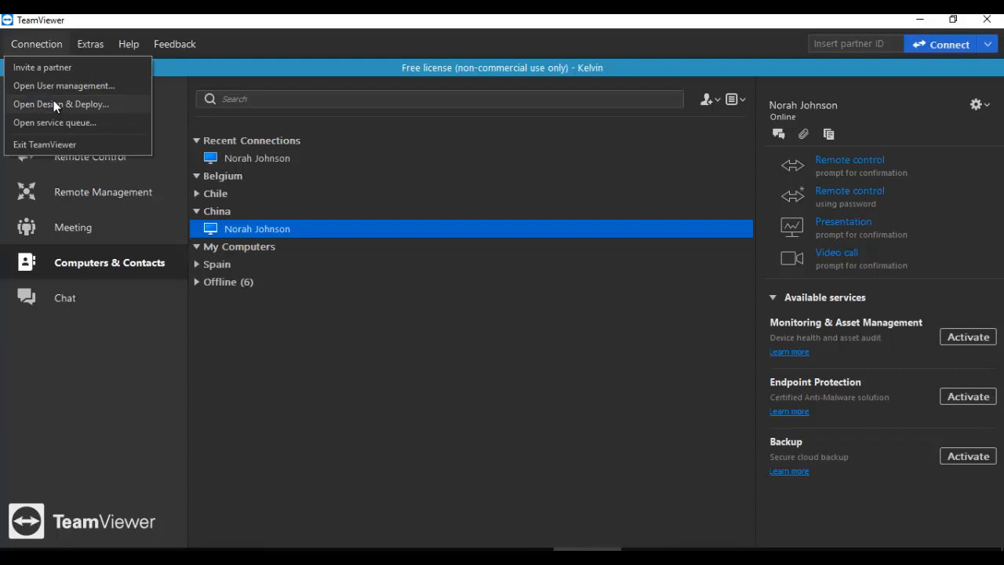
Step: Dismiss the Connection options list and select the Offline (6) contact group
click(318, 340)
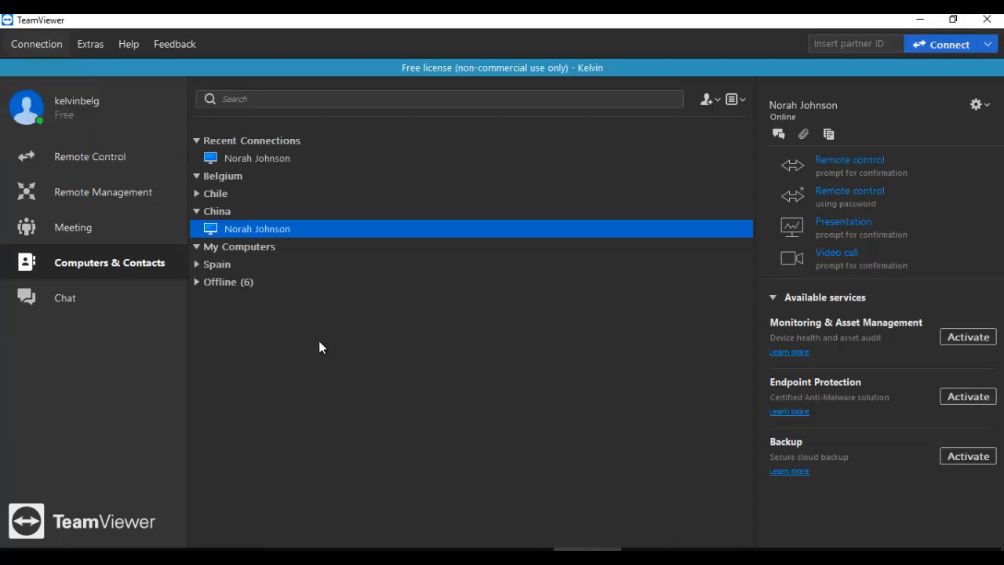
click(319, 340)
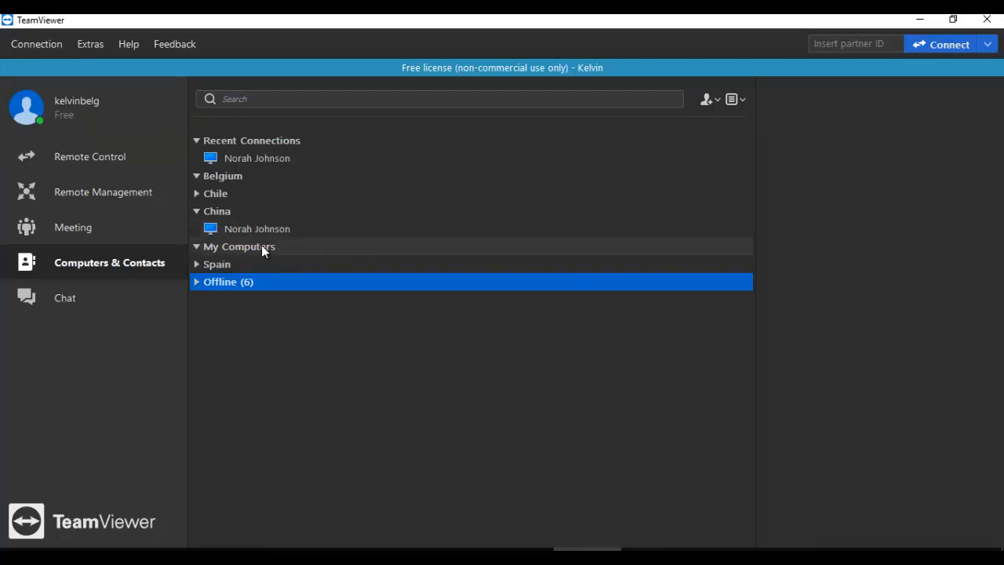